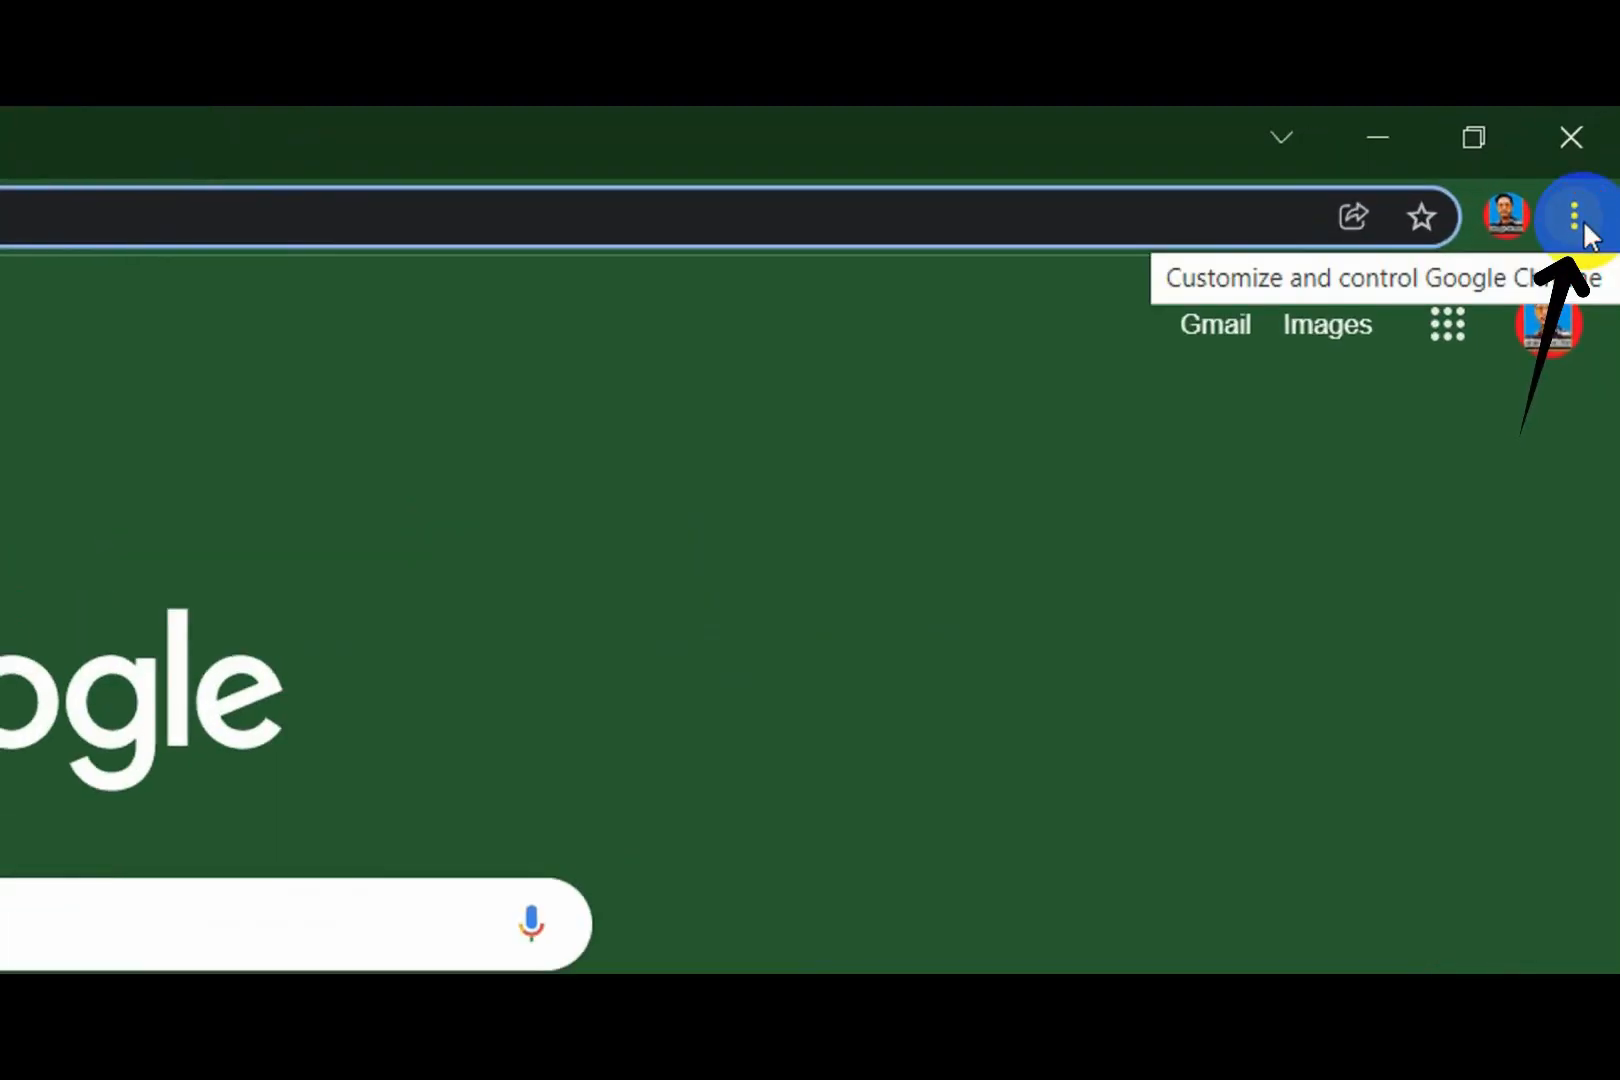
- Open YouTube and display all channels that belong to the signed-in account
{"action": "left_click", "coordinate": [1578, 220]}
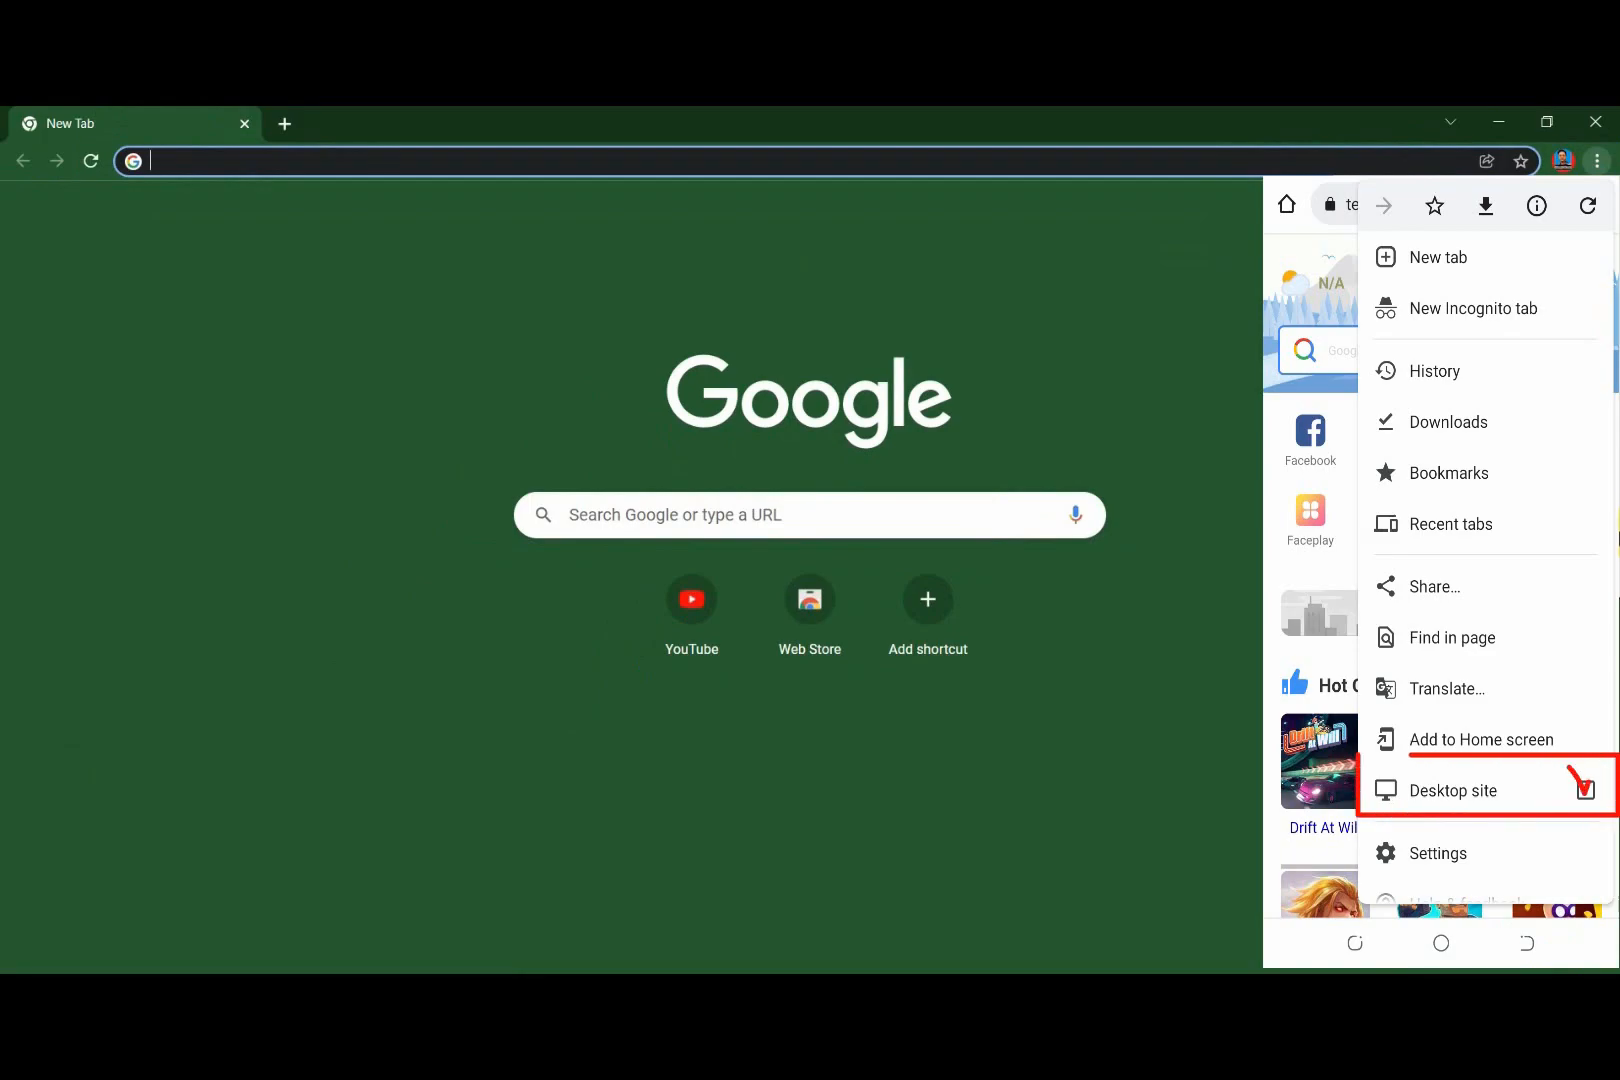
{"action": "left_click", "coordinate": [1450, 522]}
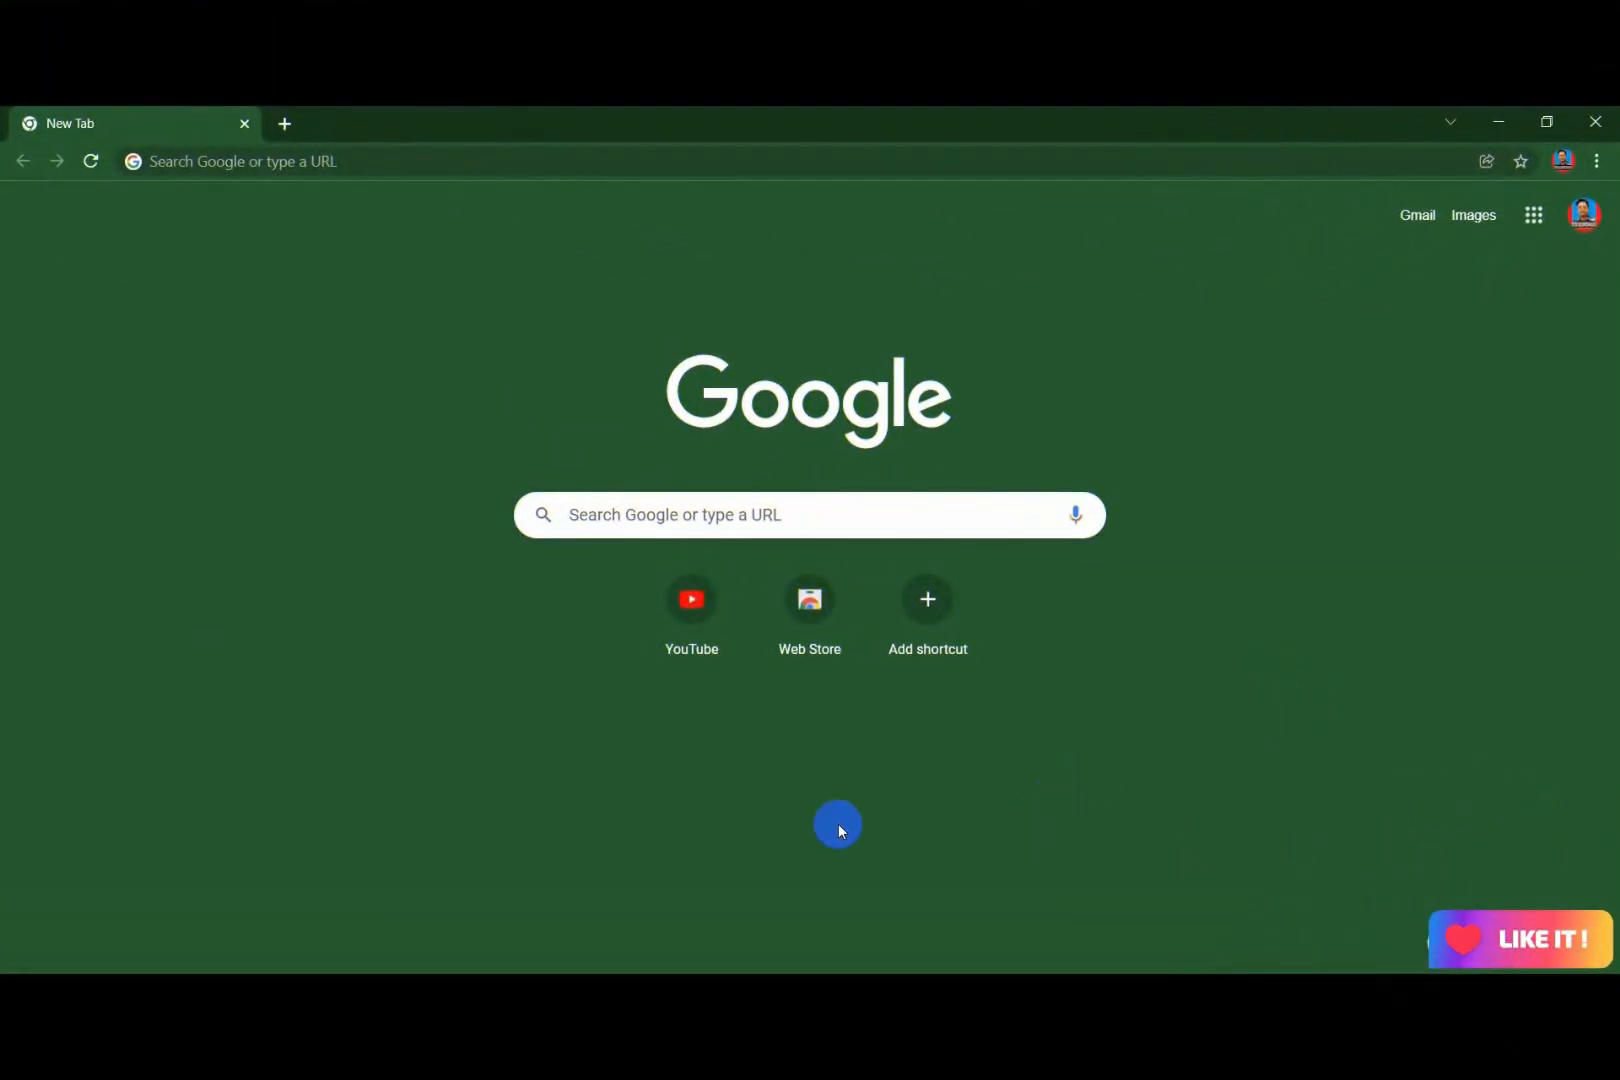
{"action": "left_click", "coordinate": [694, 612]}
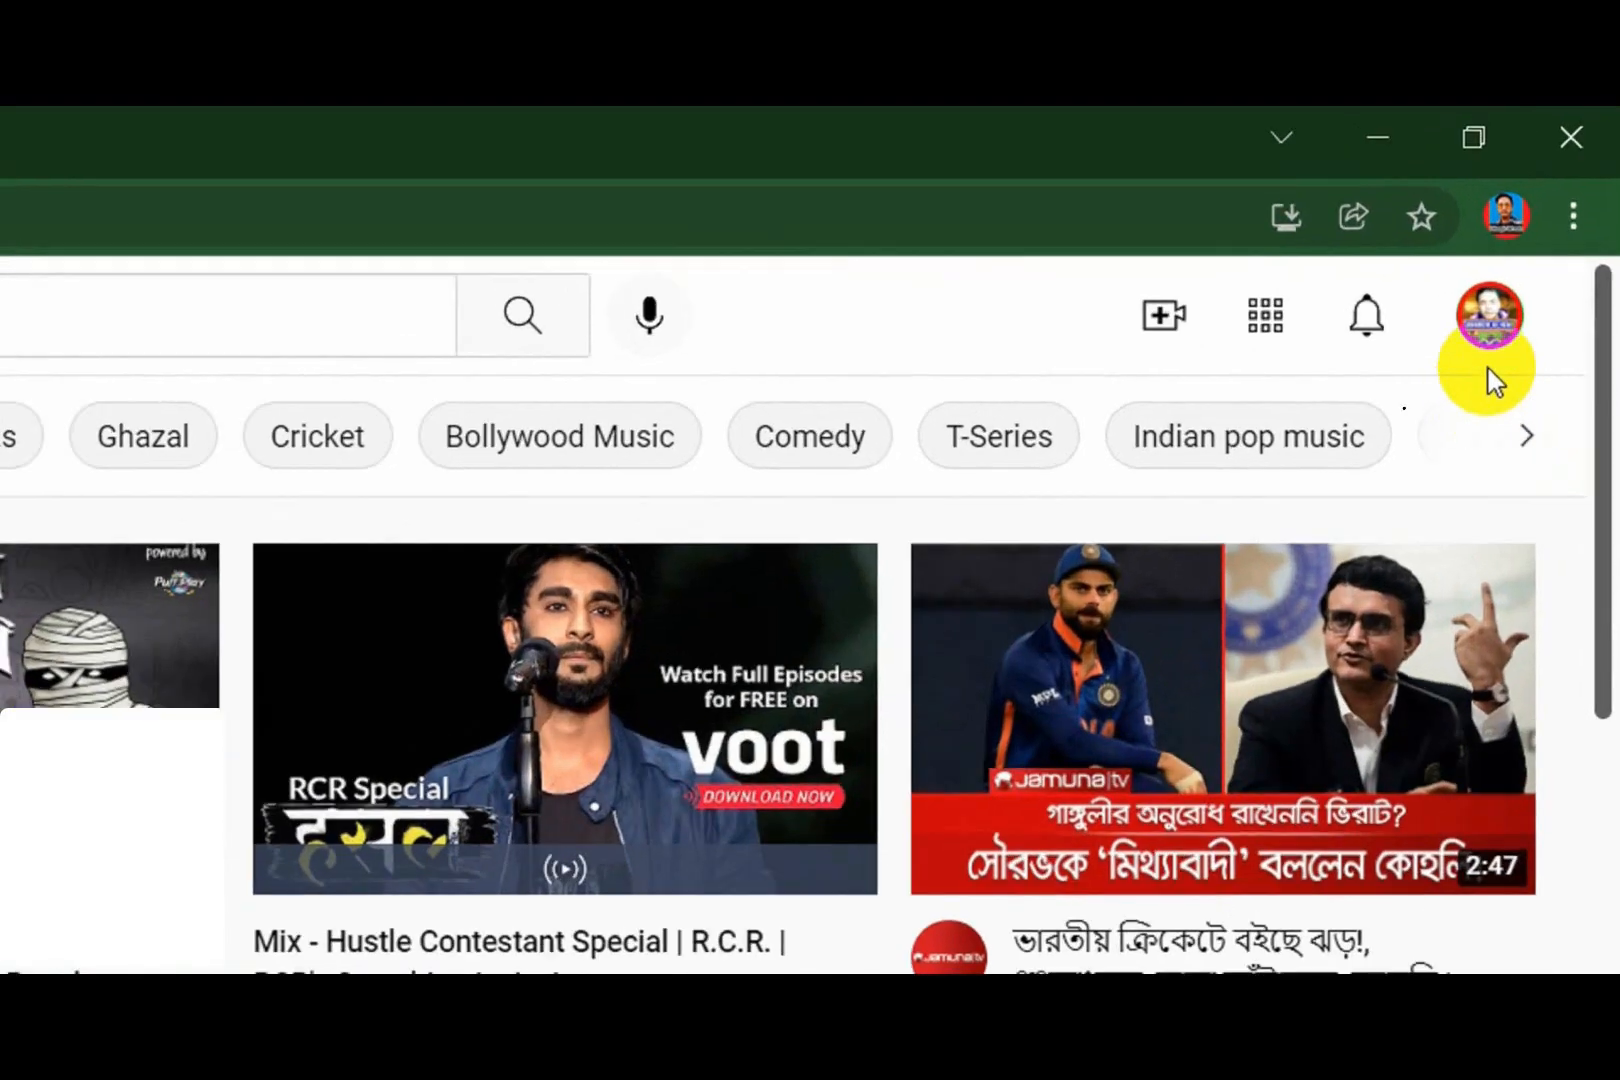
{"action": "left_click", "coordinate": [1557, 220]}
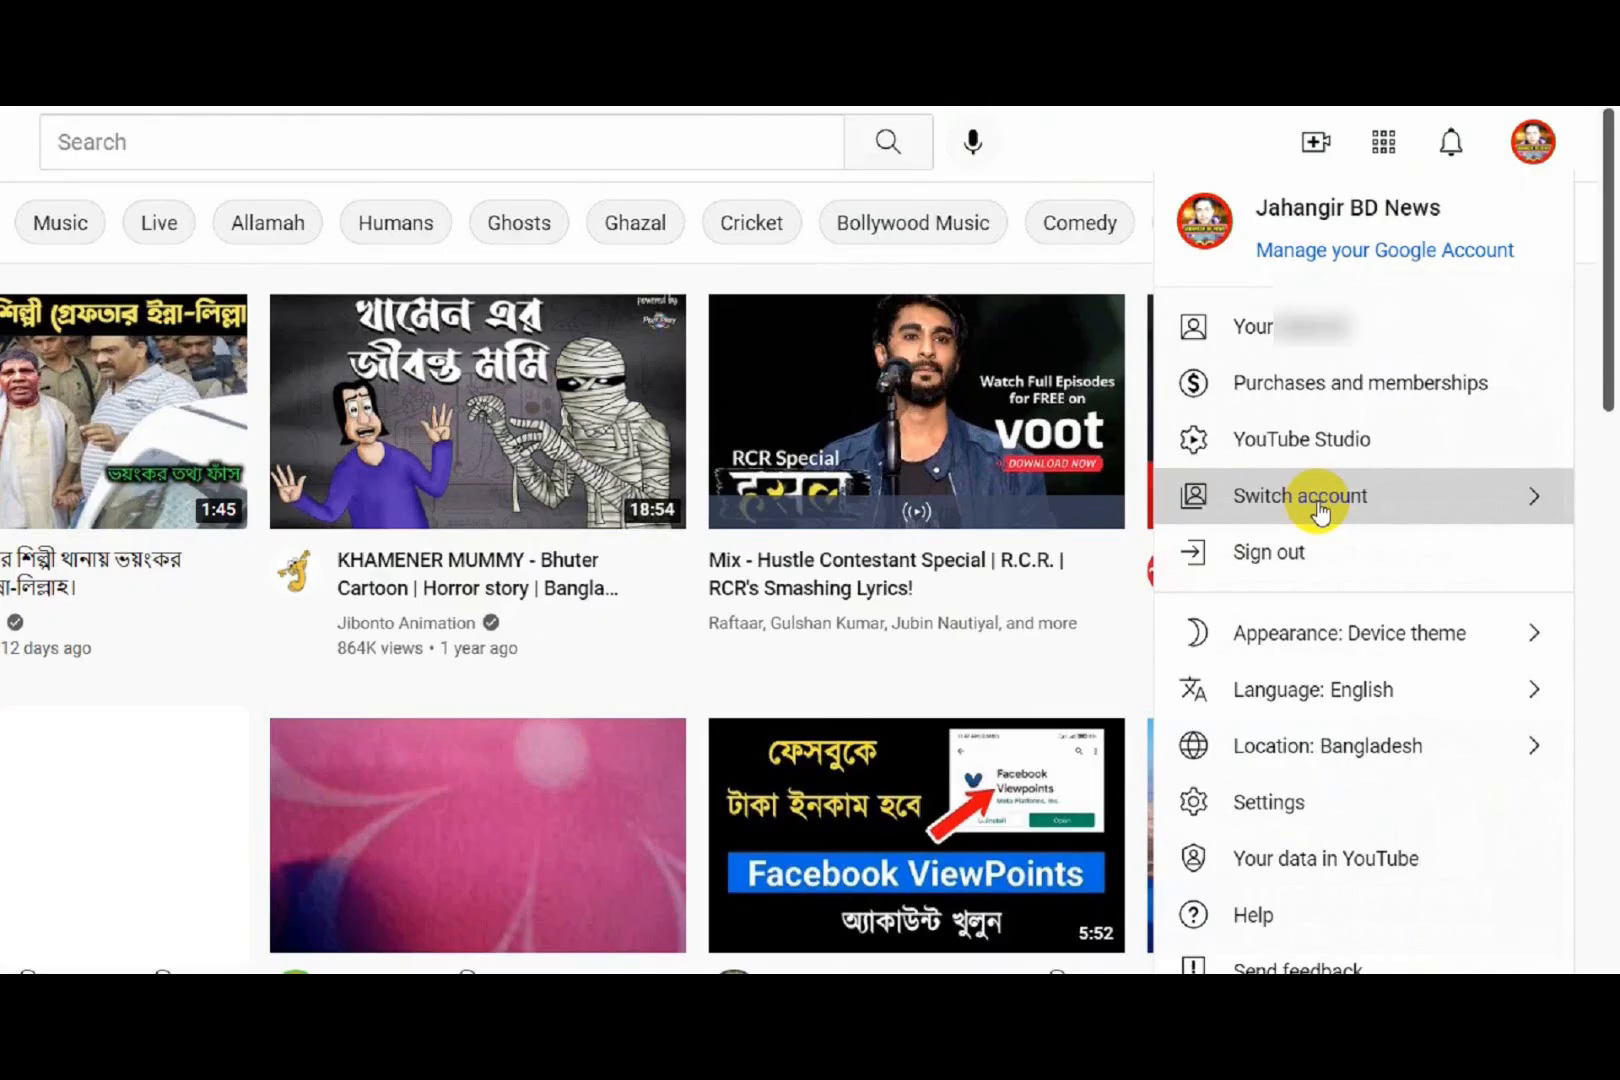
{"action": "left_click", "coordinate": [1318, 497]}
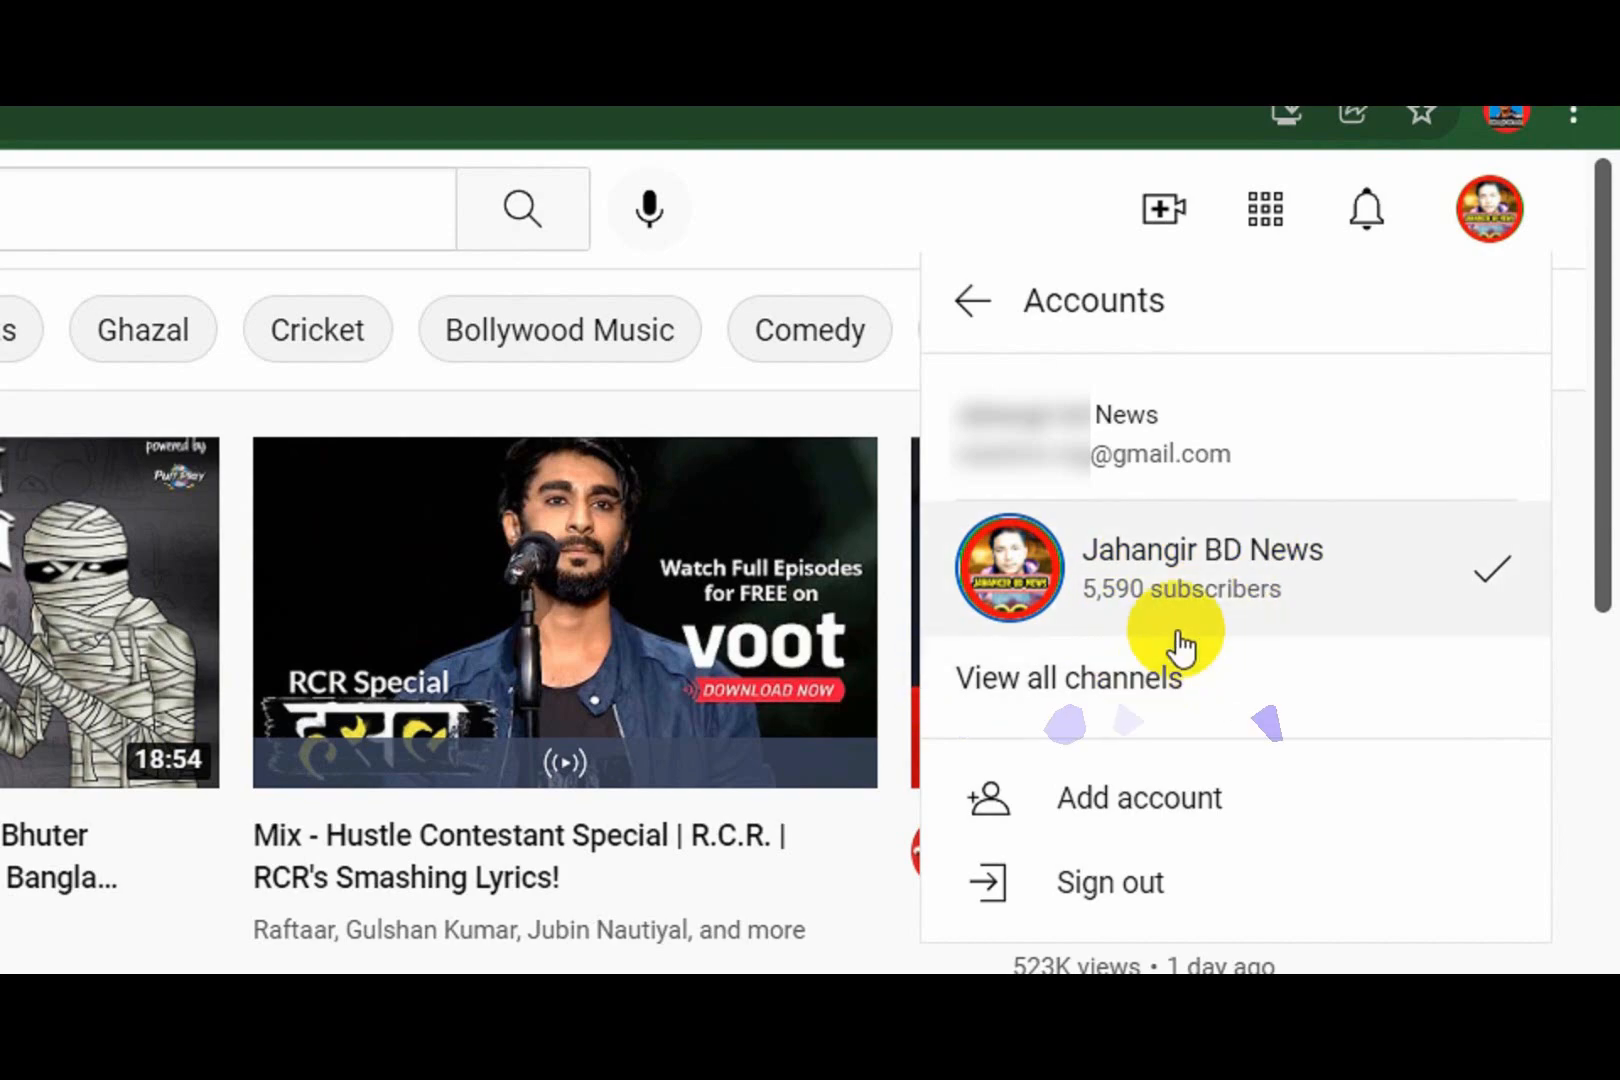
{"action": "left_click", "coordinate": [1050, 692]}
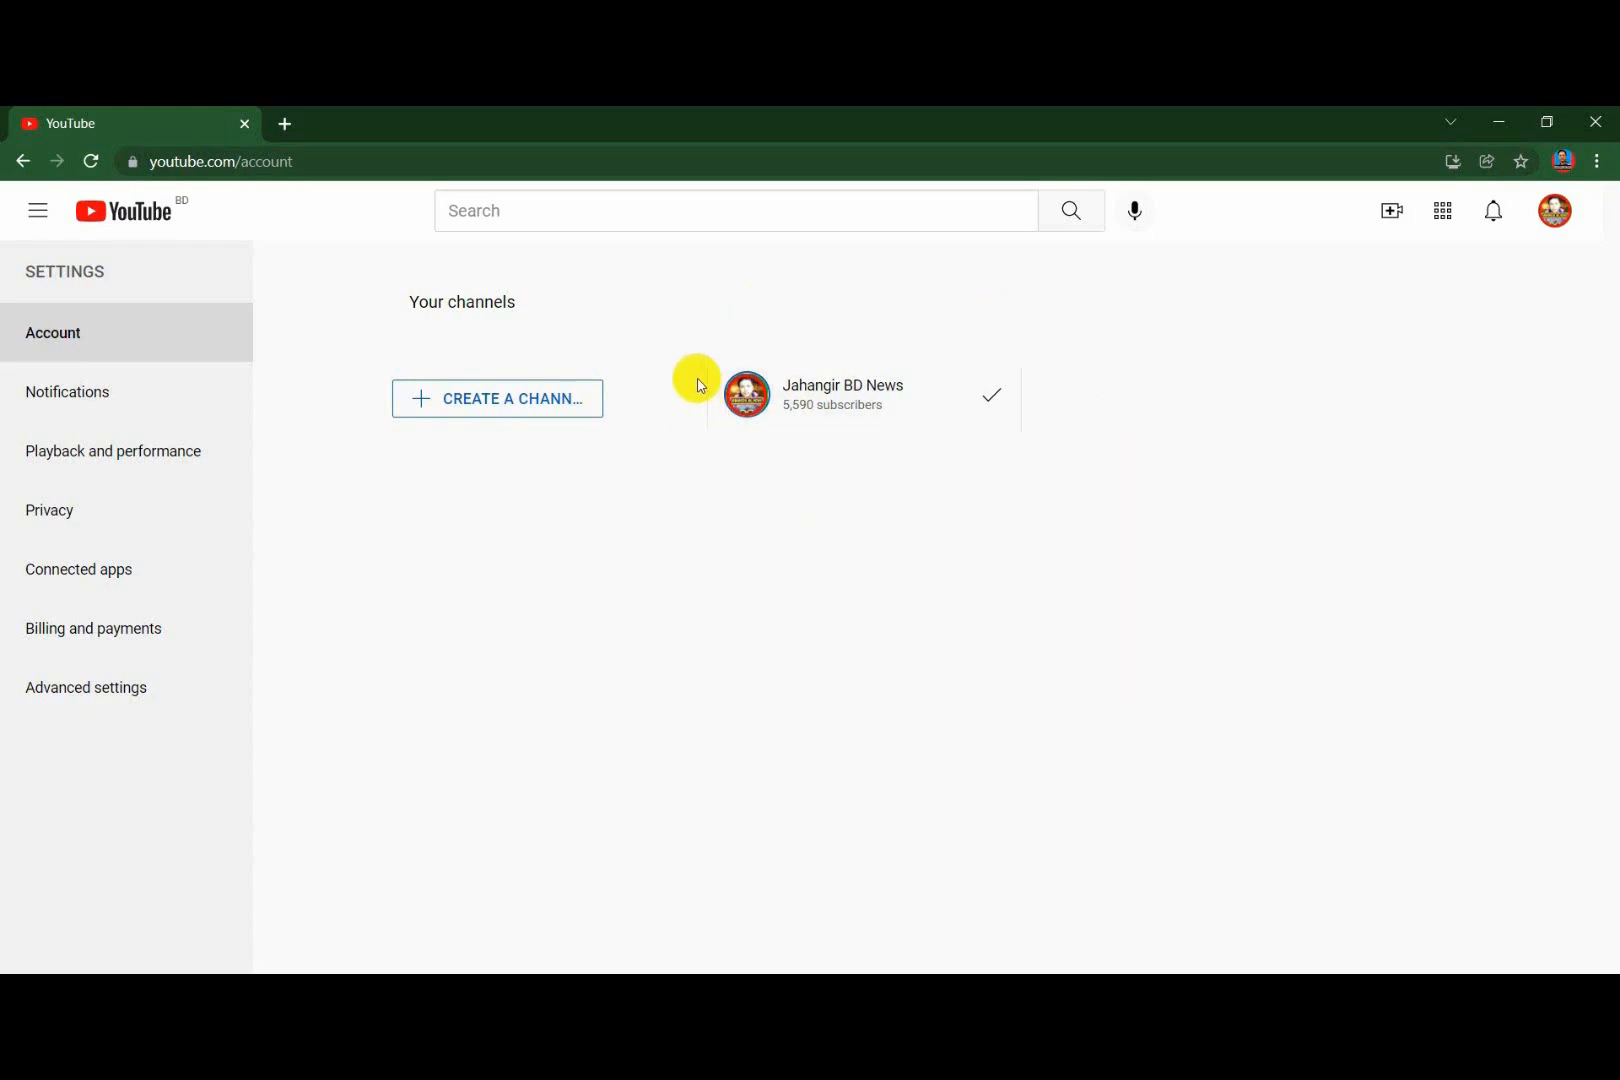
- Reopen YouTube in a fresh tab and go to the account's existing channel page
{"action": "left_click", "coordinate": [277, 134]}
{"action": "left_click", "coordinate": [245, 124]}
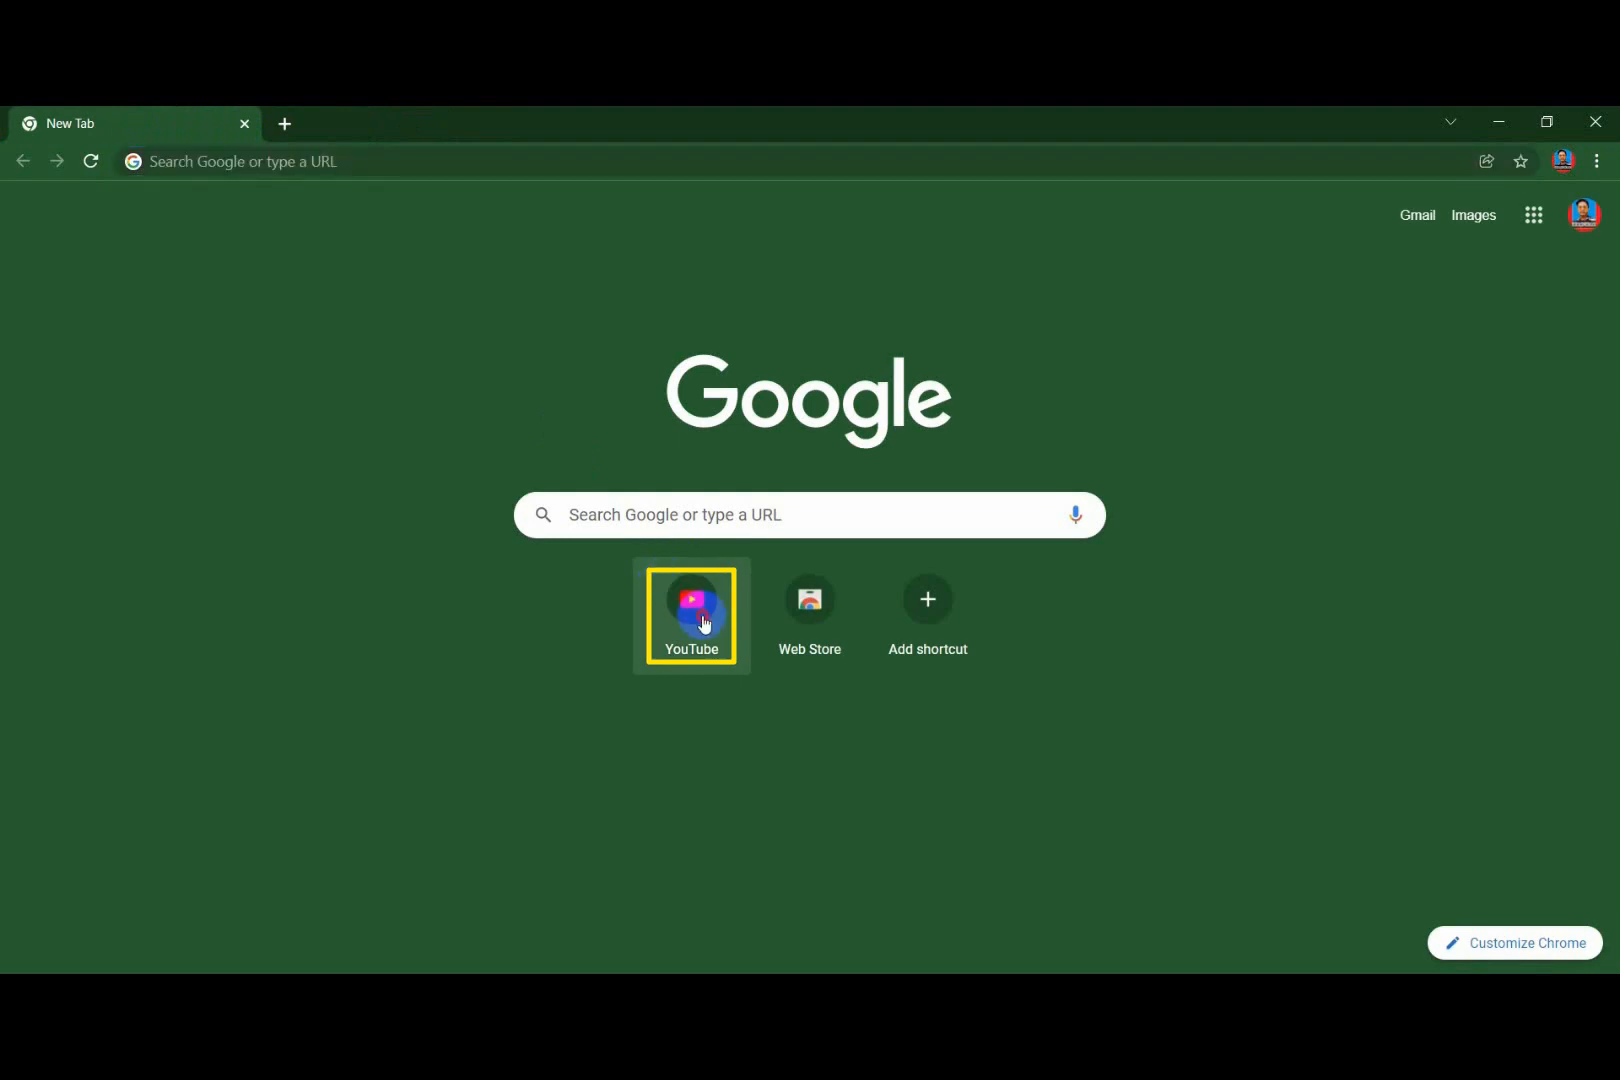
{"action": "left_click", "coordinate": [704, 620]}
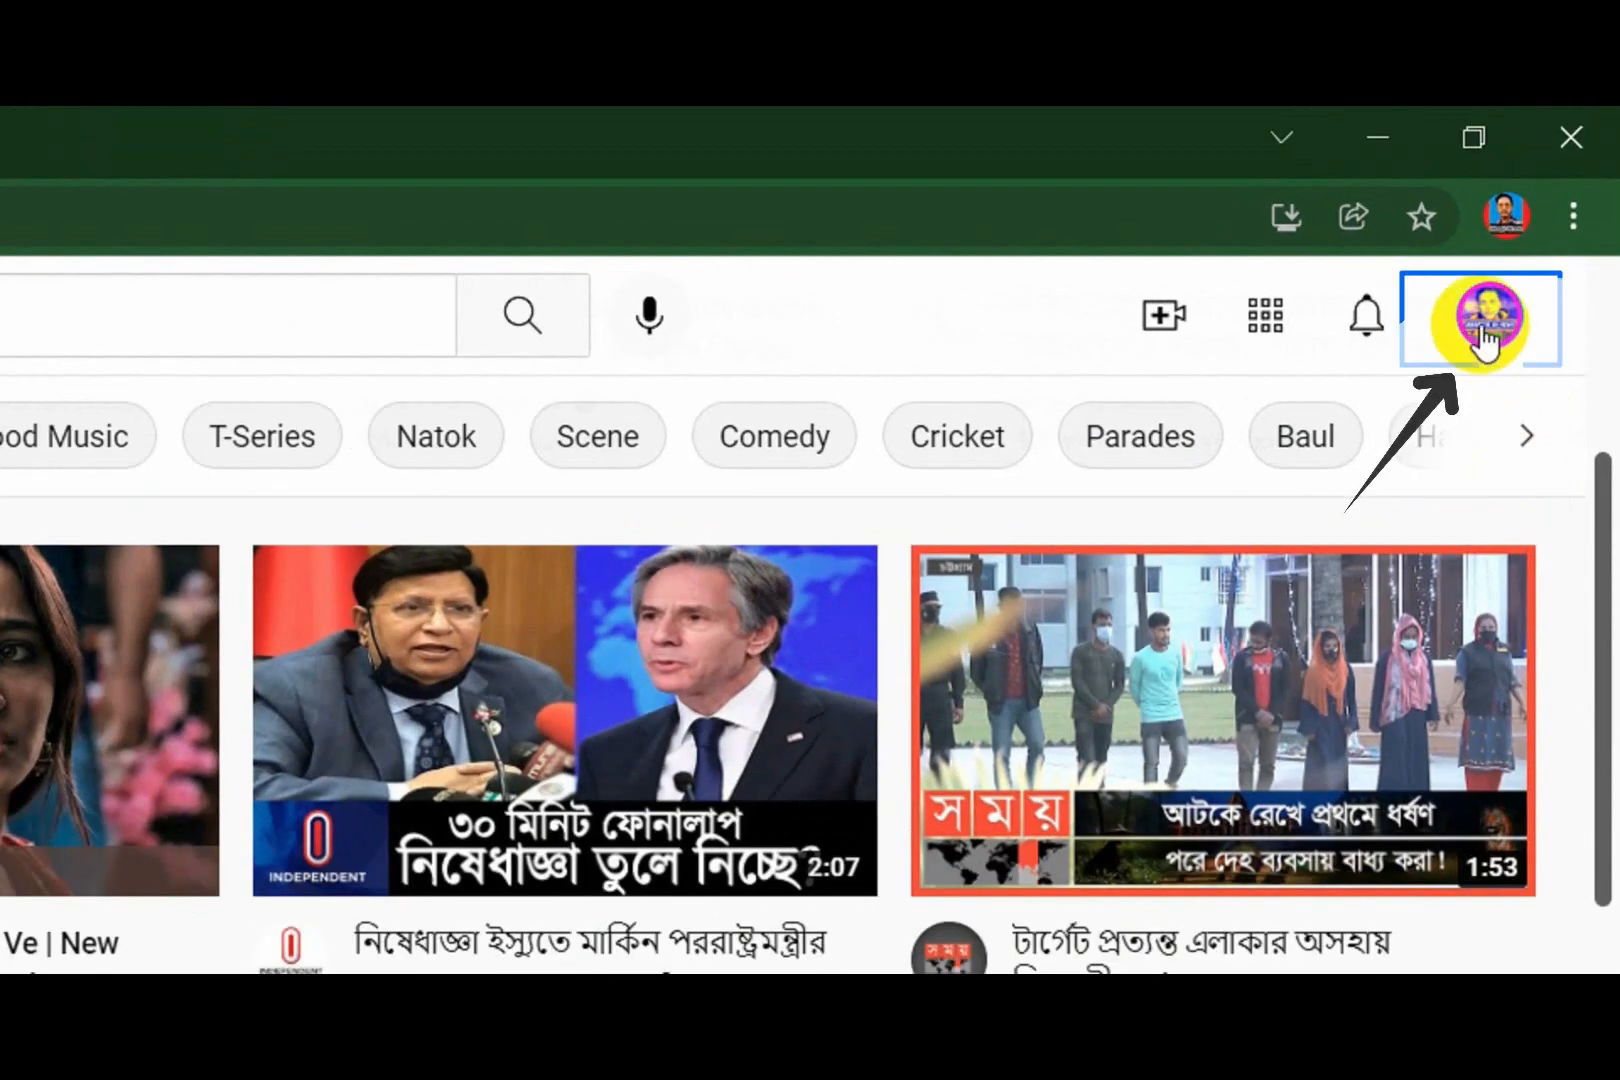
{"action": "left_click", "coordinate": [1553, 213]}
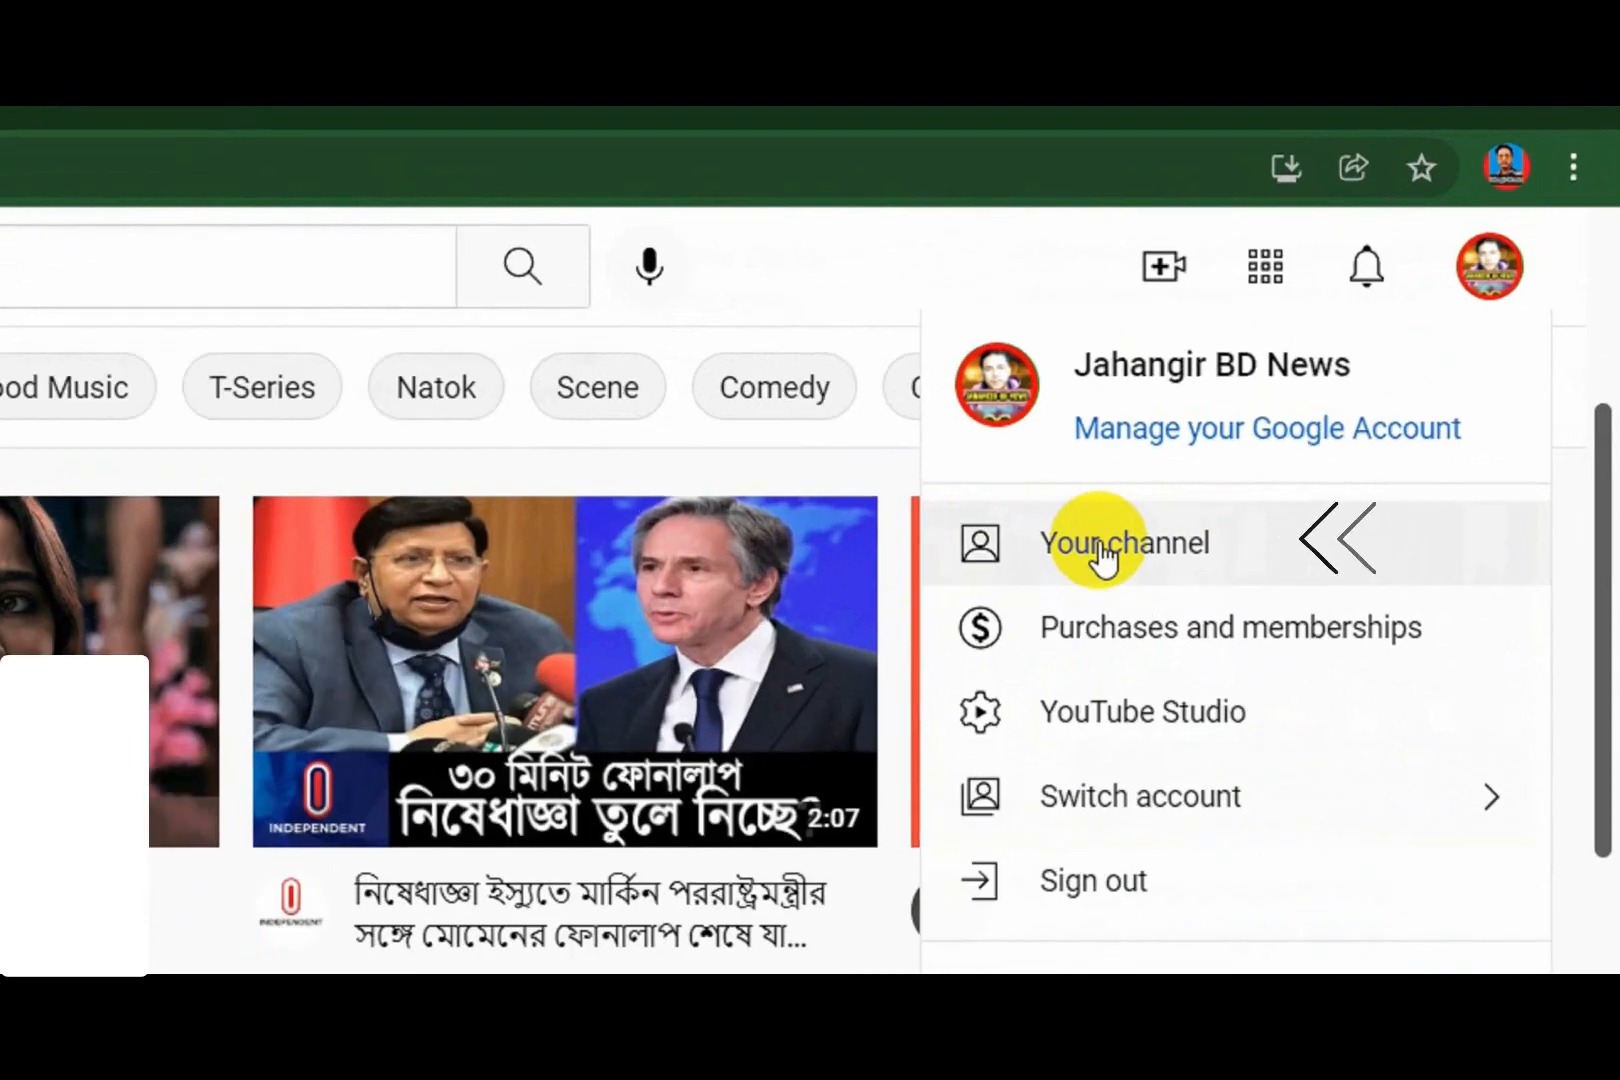
{"action": "left_click", "coordinate": [1103, 550]}
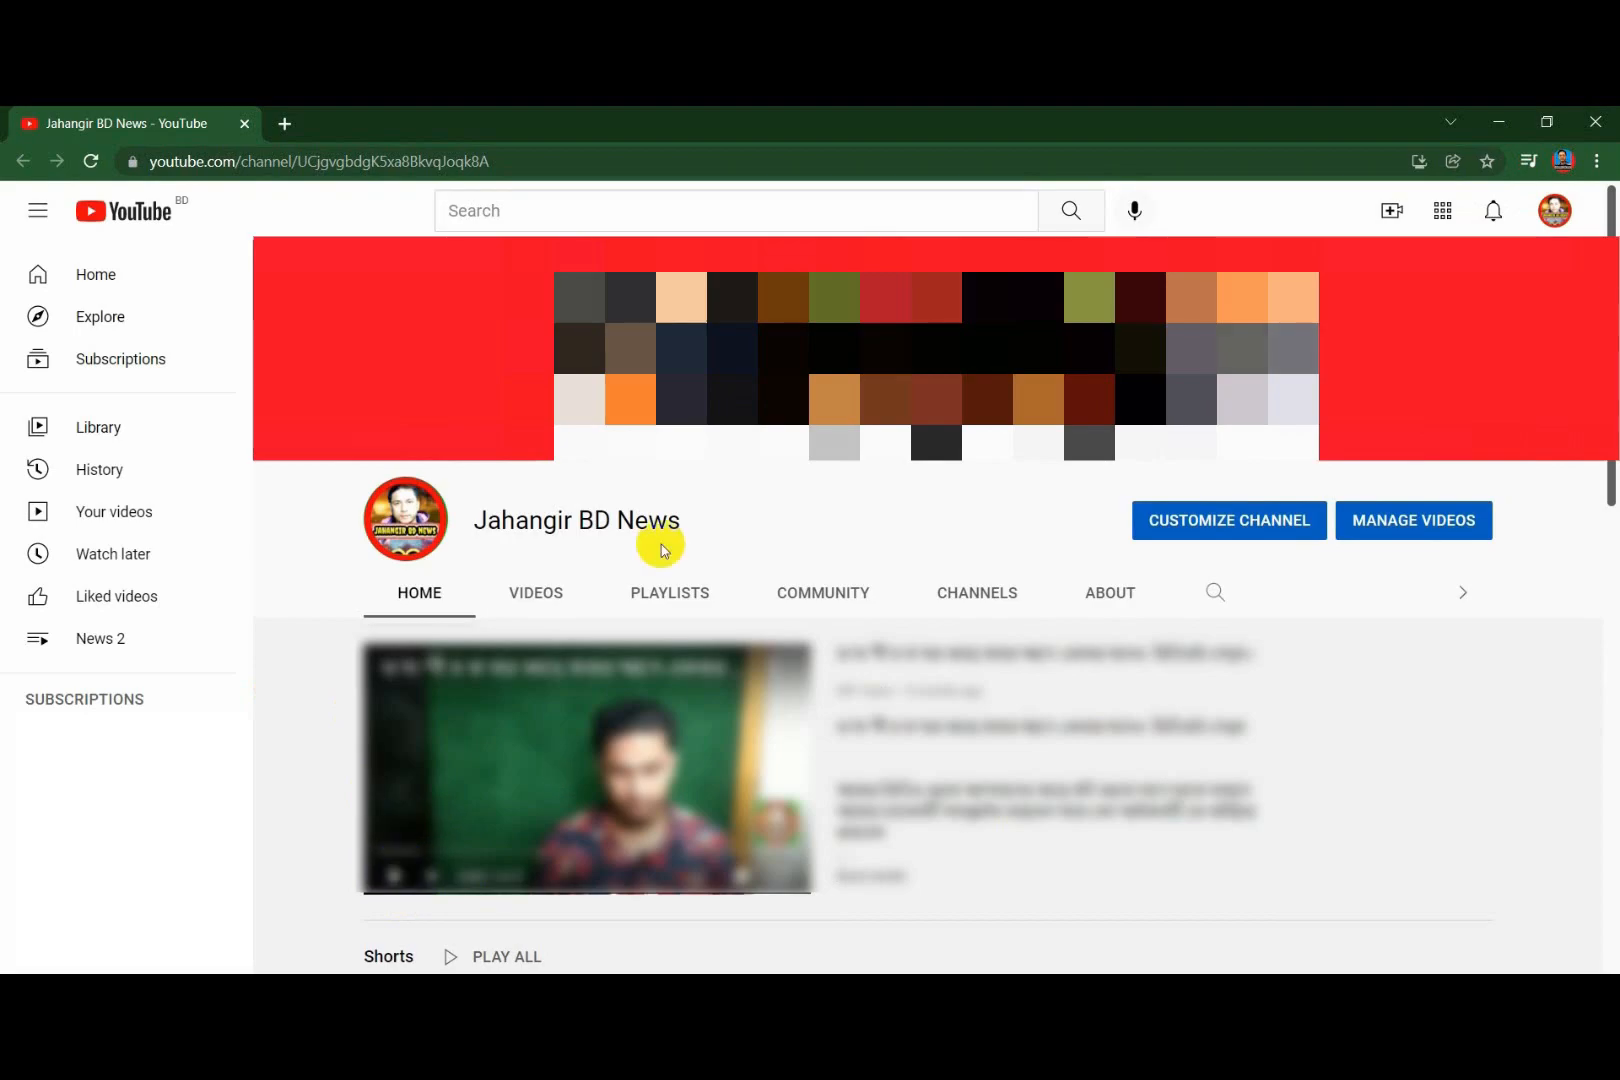
- Look through the channel's uploaded videos and its About details
{"action": "left_click", "coordinate": [536, 600]}
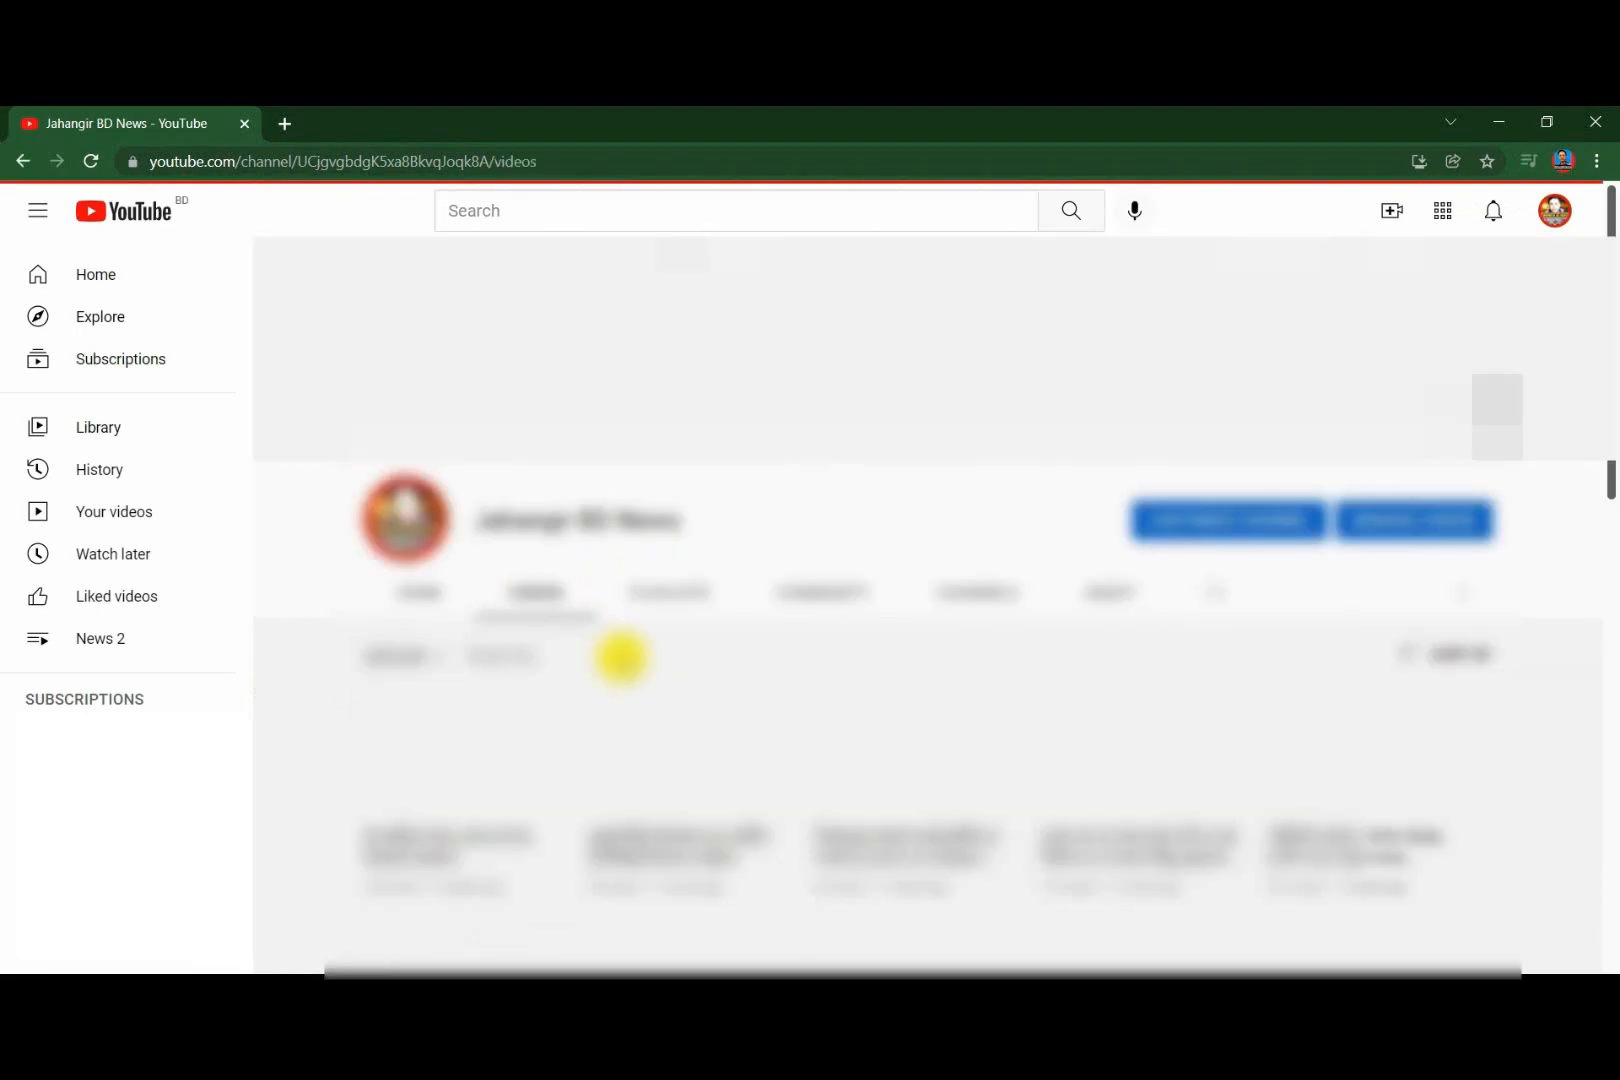
{"action": "scroll", "coordinate": [670, 658], "scroll_direction": "down", "scroll_amount": 5}
{"action": "scroll", "coordinate": [680, 656], "scroll_direction": "up", "scroll_amount": 5}
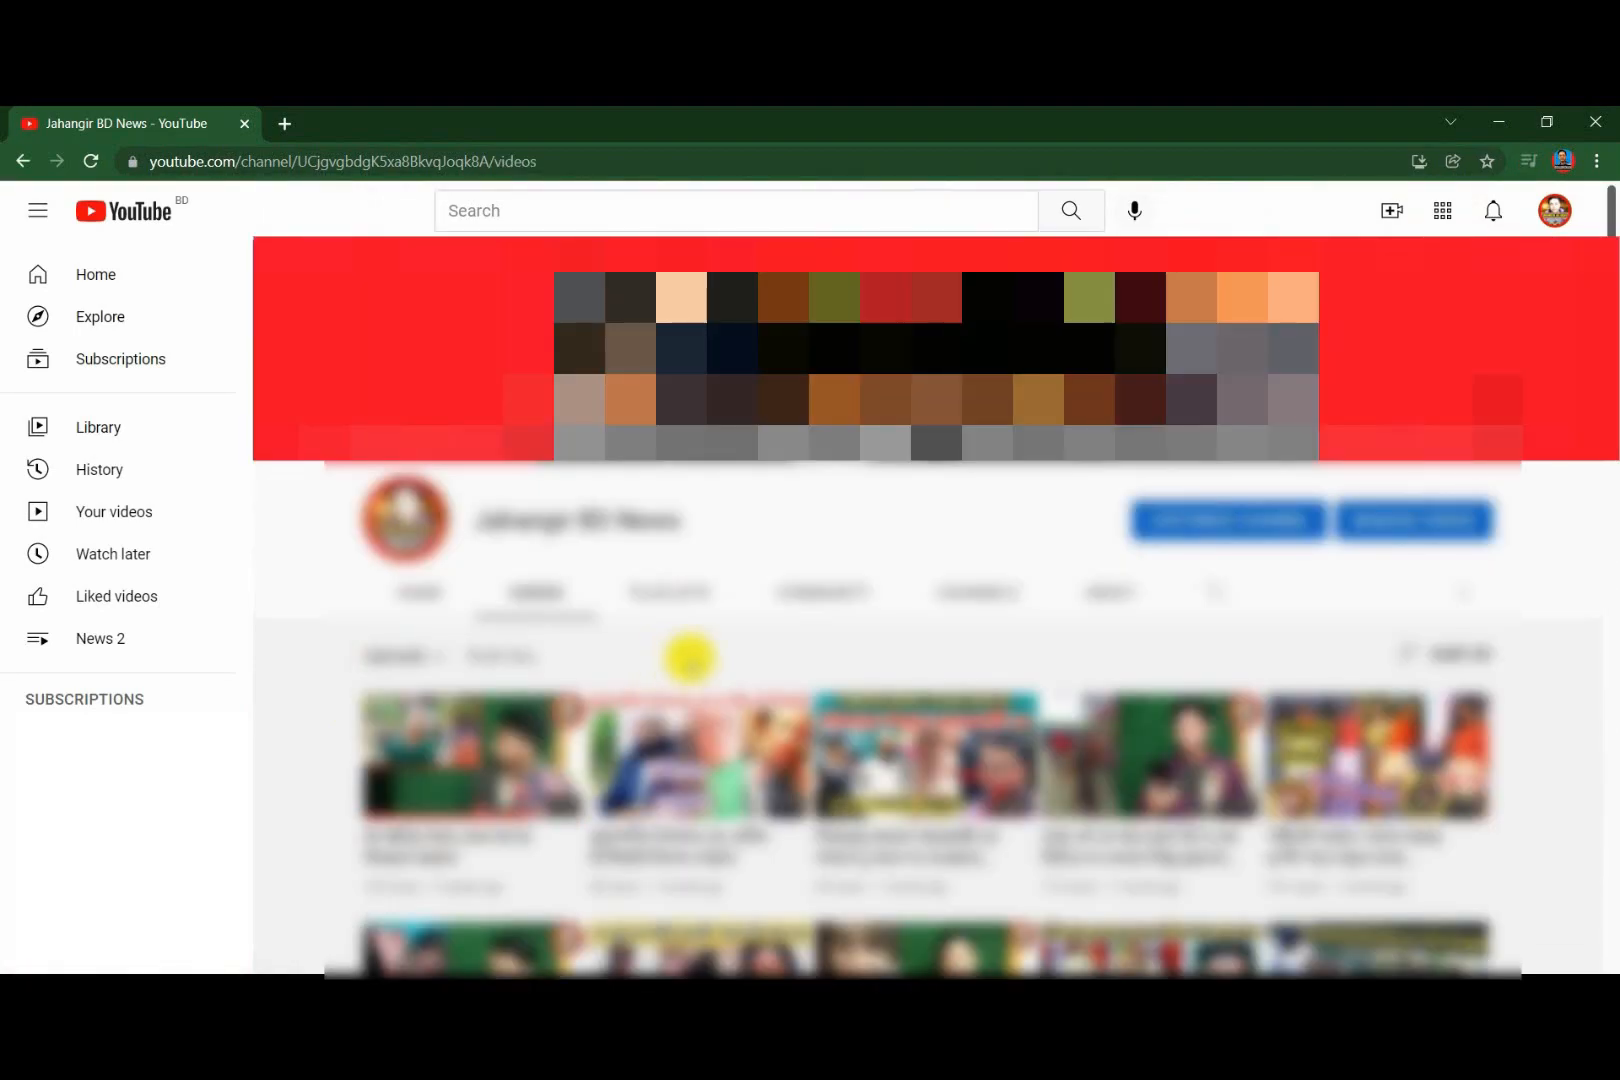
{"action": "left_click", "coordinate": [1105, 592]}
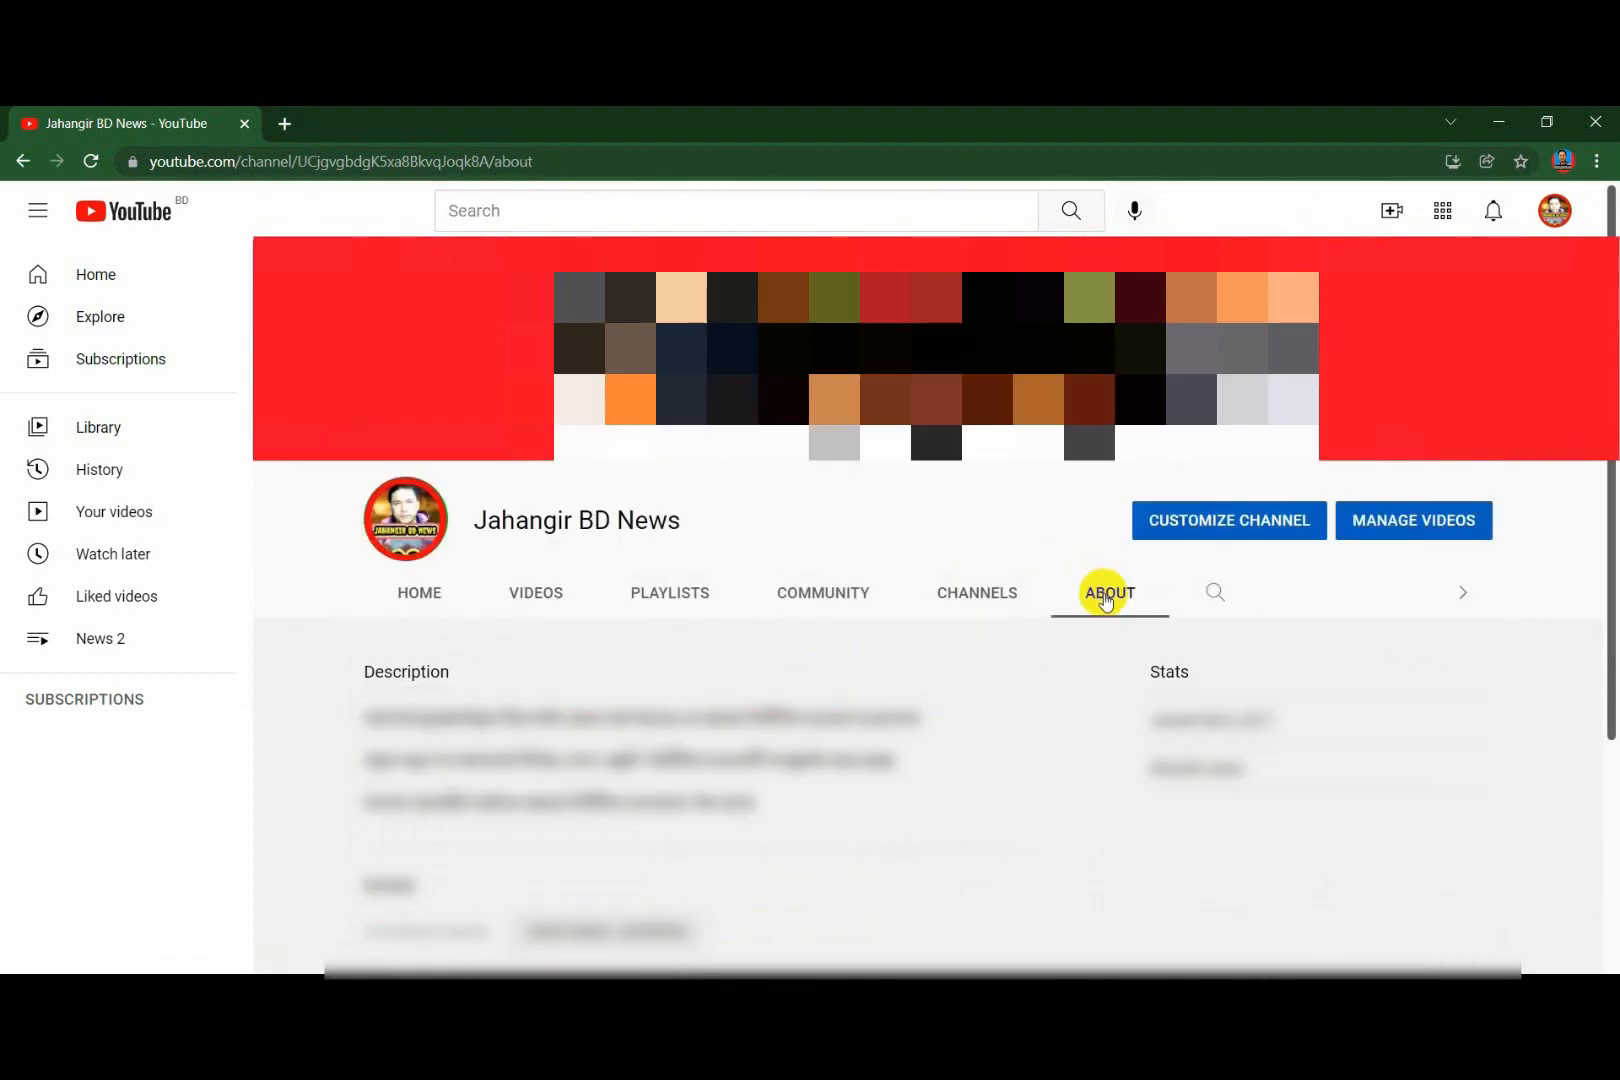
{"action": "scroll", "coordinate": [948, 706], "scroll_direction": "down", "scroll_amount": 2}
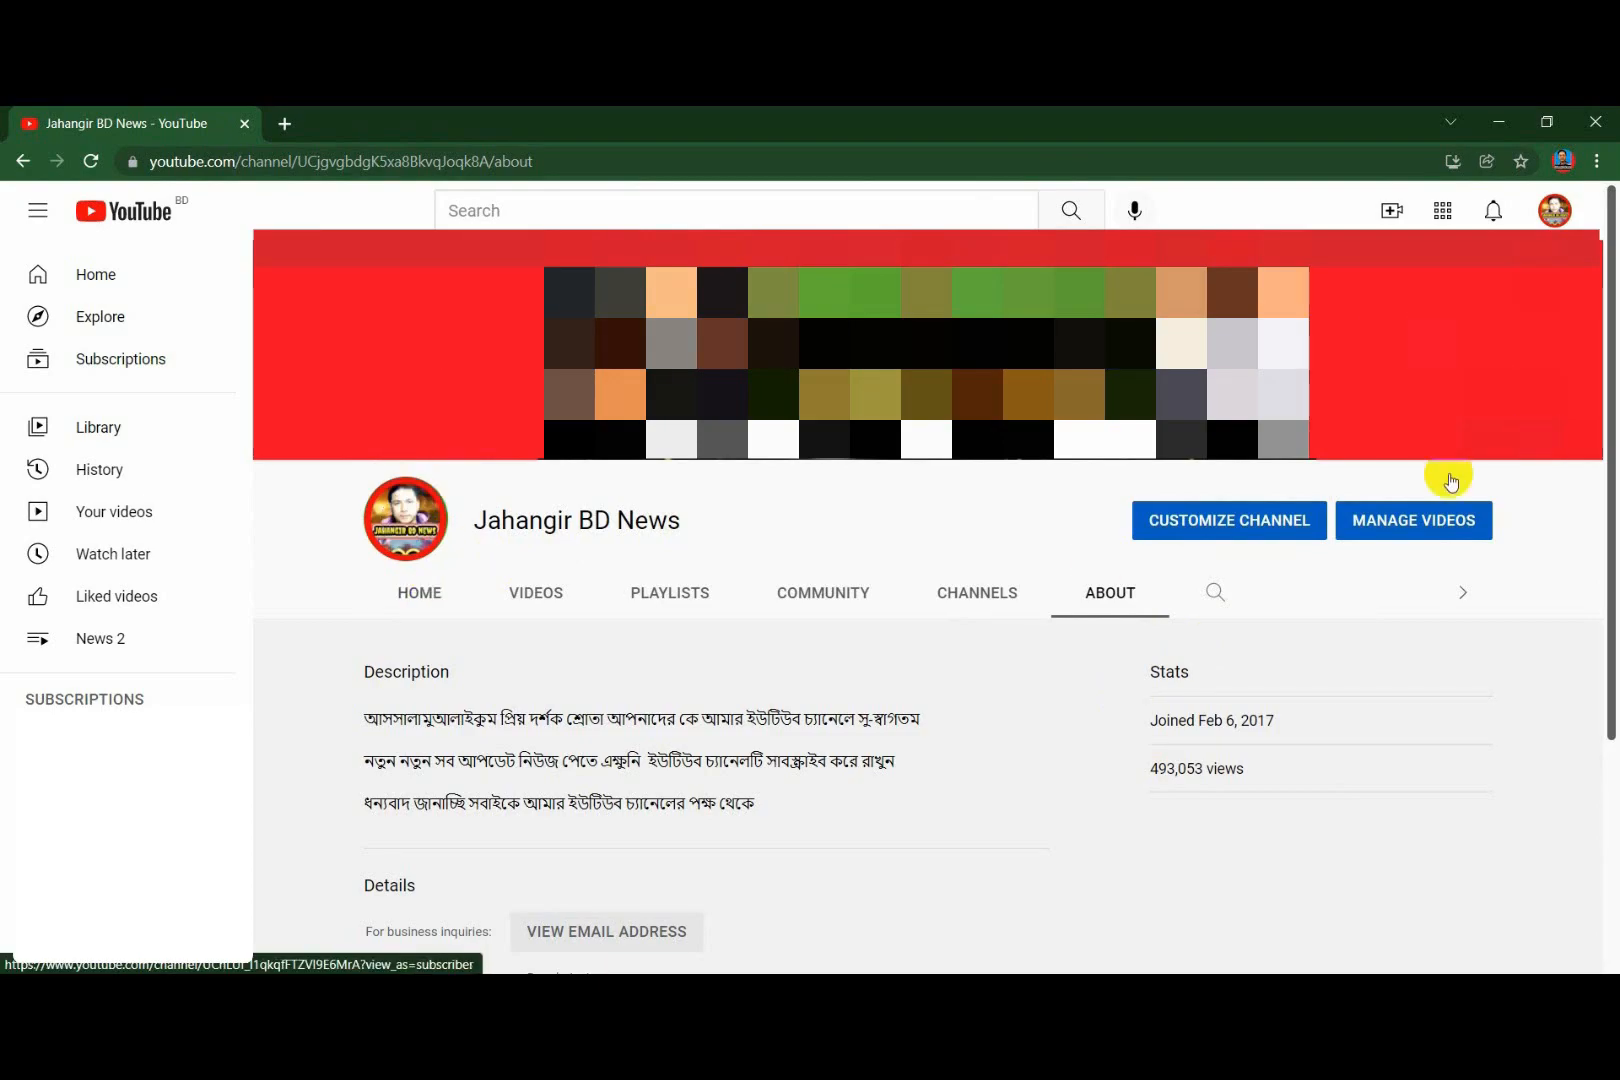
{"action": "scroll", "coordinate": [958, 709], "scroll_direction": "down", "scroll_amount": 3}
{"action": "scroll", "coordinate": [958, 709], "scroll_direction": "up", "scroll_amount": 3}
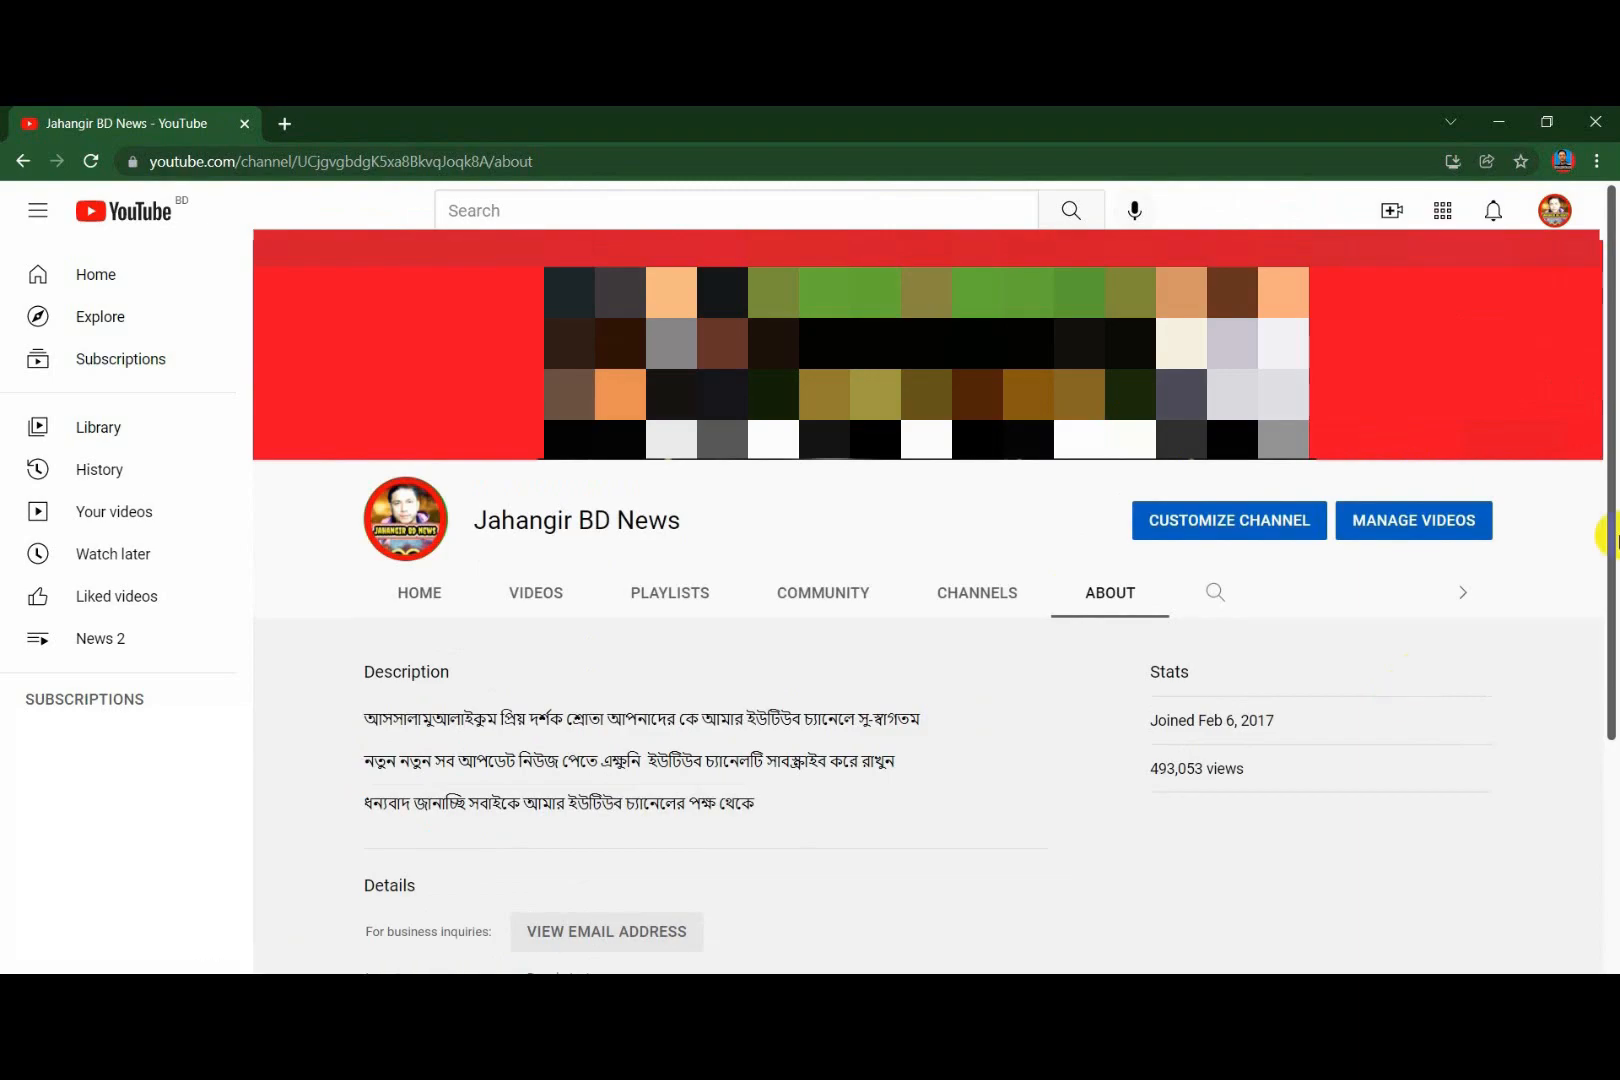
- Open YouTube Studio for this channel, review the Monetization page and return to the dashboard
{"action": "left_click", "coordinate": [1556, 210]}
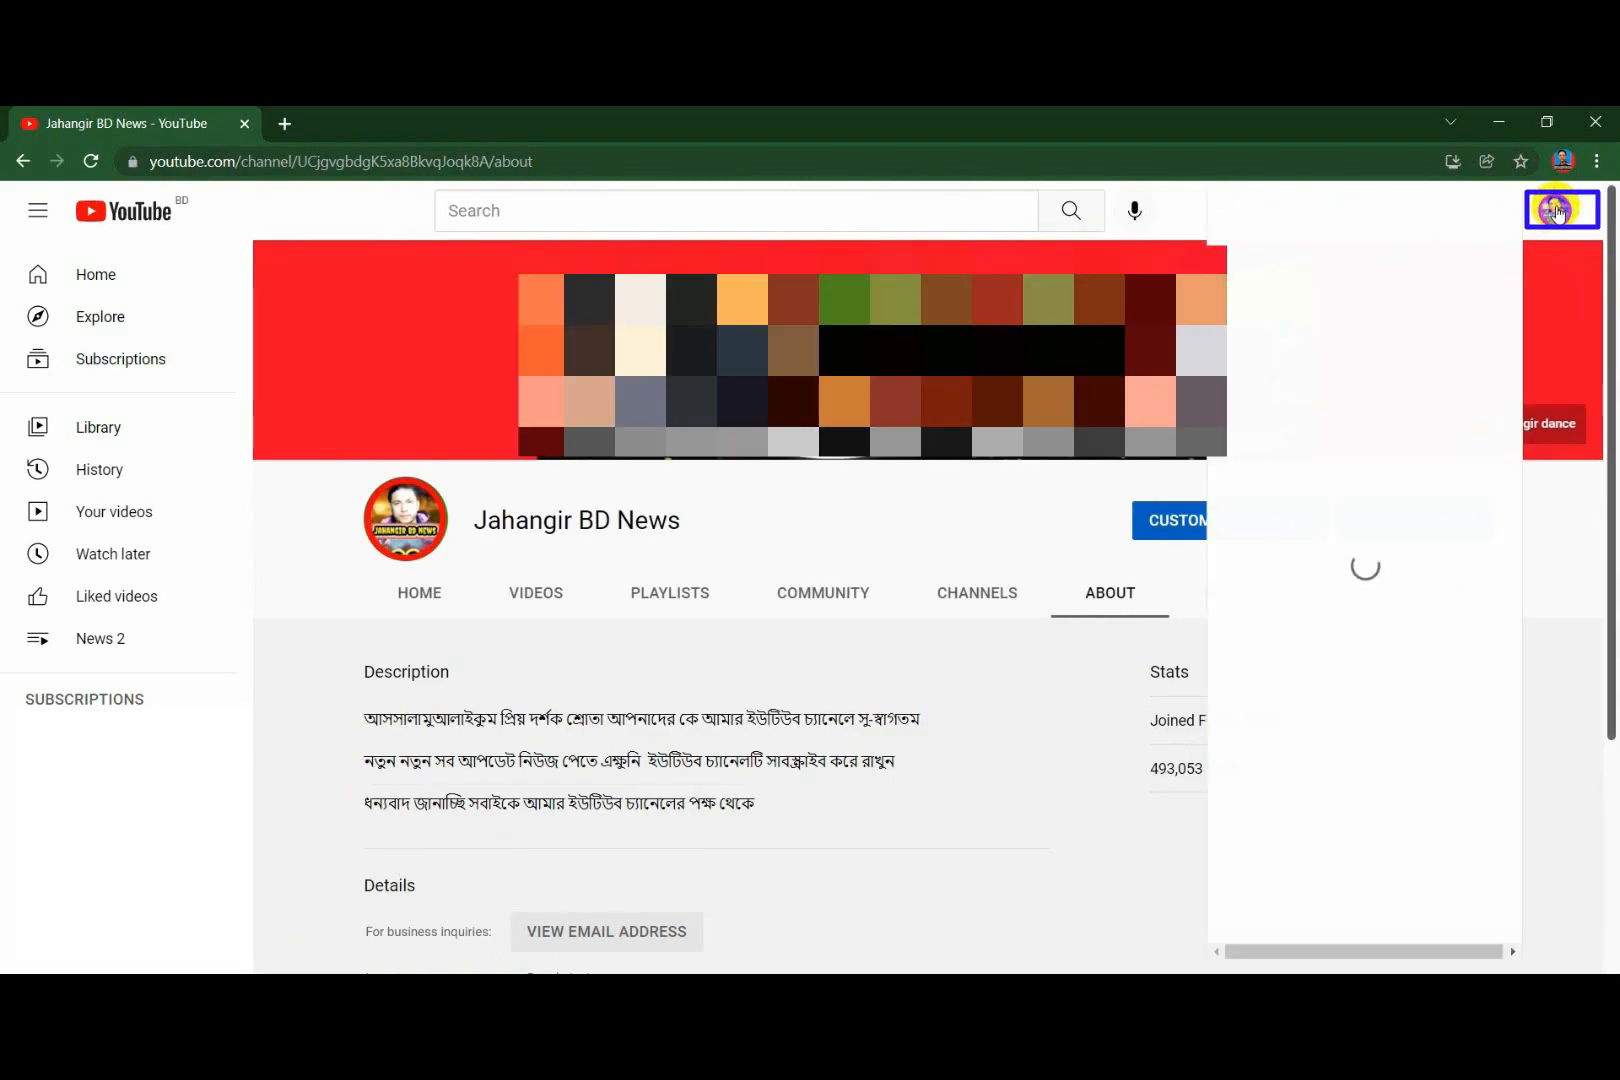
{"action": "left_click", "coordinate": [1379, 436]}
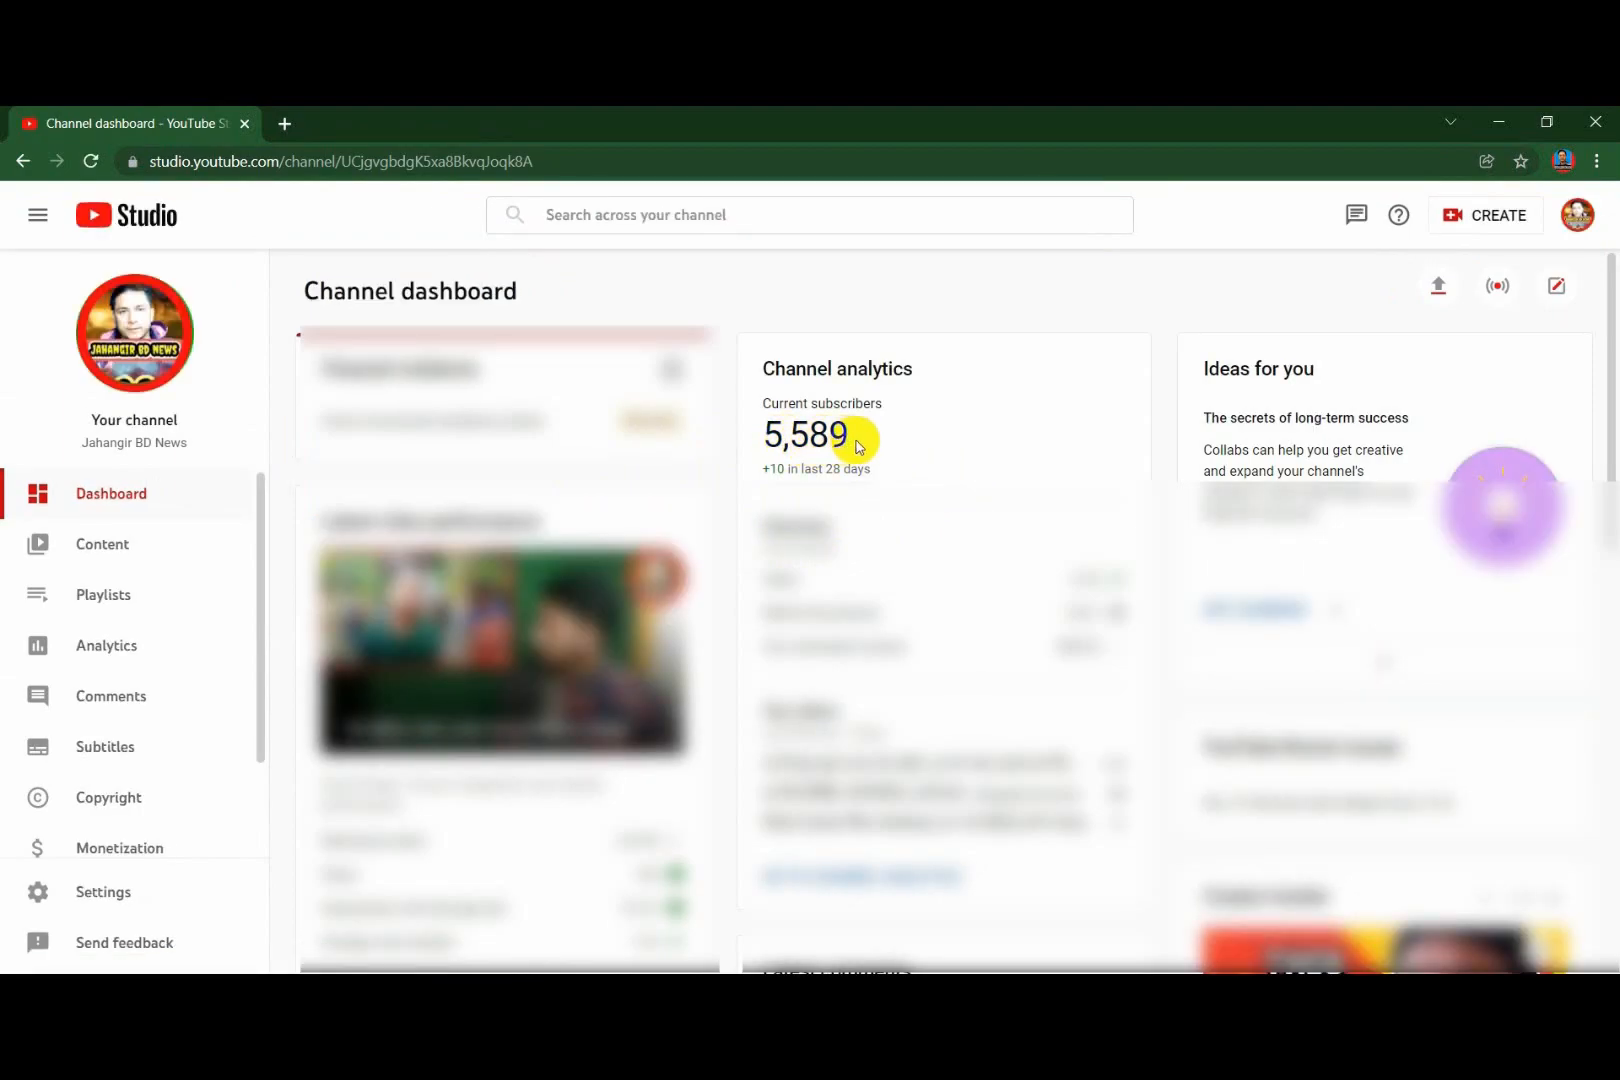
{"action": "scroll", "coordinate": [112, 735], "scroll_direction": "down", "scroll_amount": 2}
{"action": "left_click", "coordinate": [115, 734]}
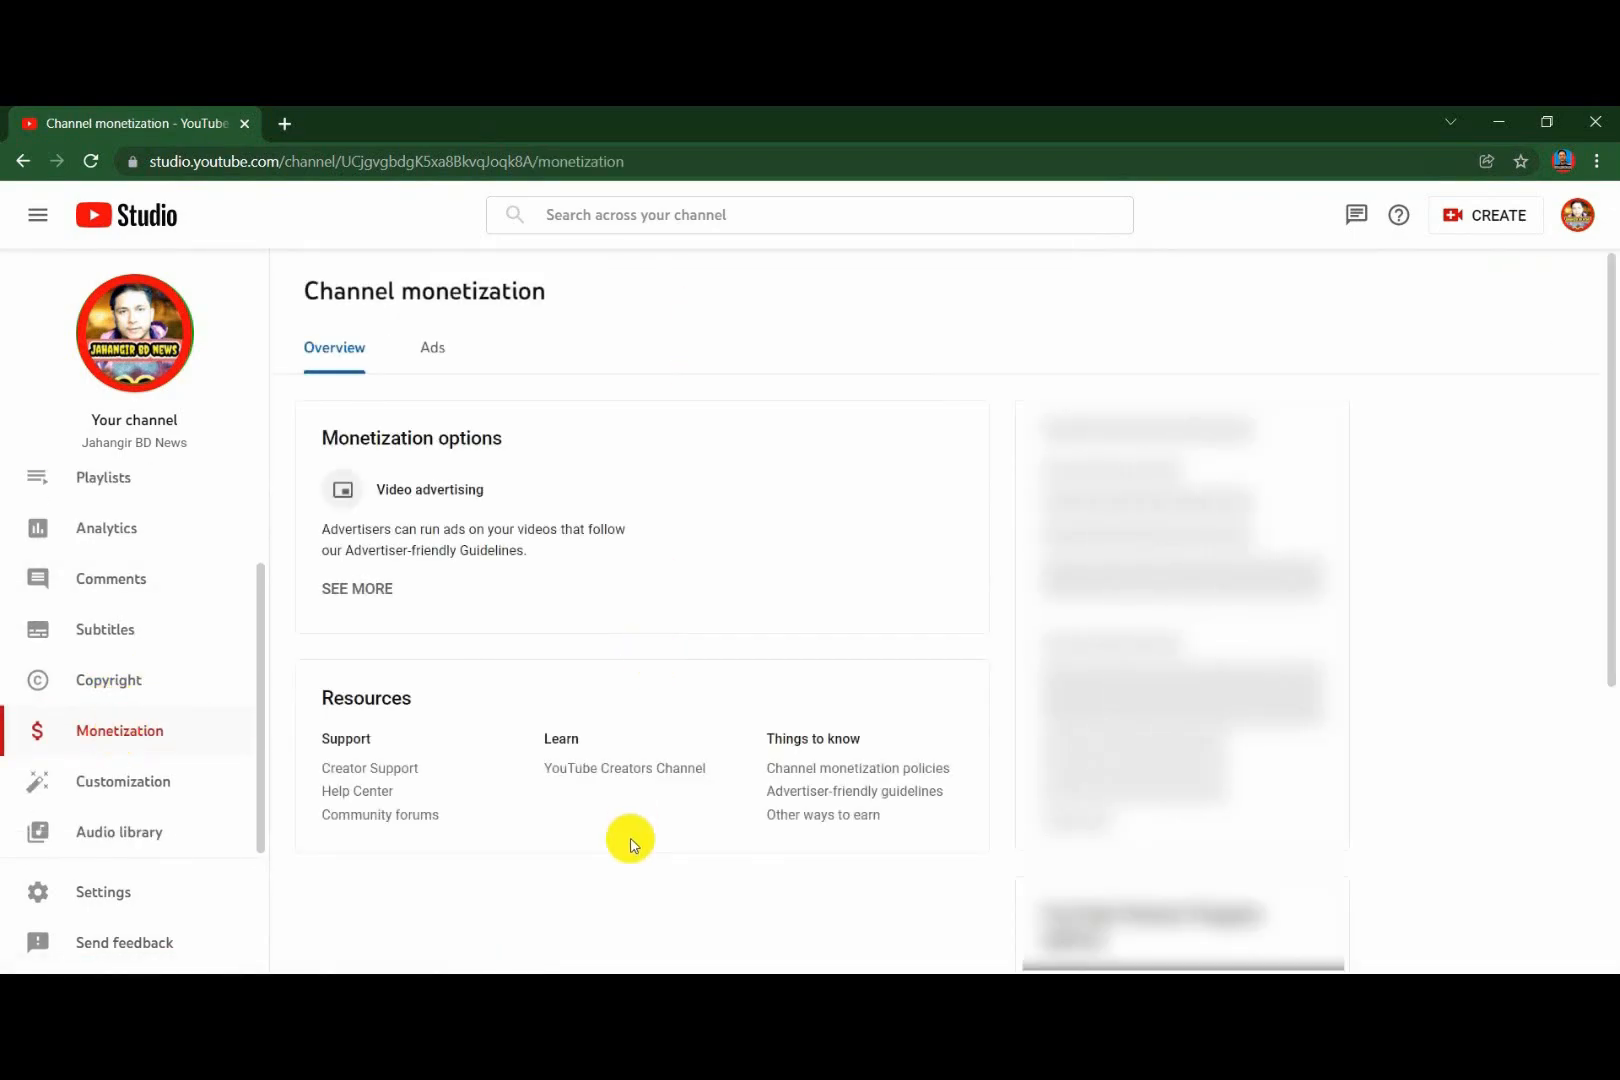
{"action": "scroll", "coordinate": [262, 670], "scroll_direction": "up", "scroll_amount": 2}
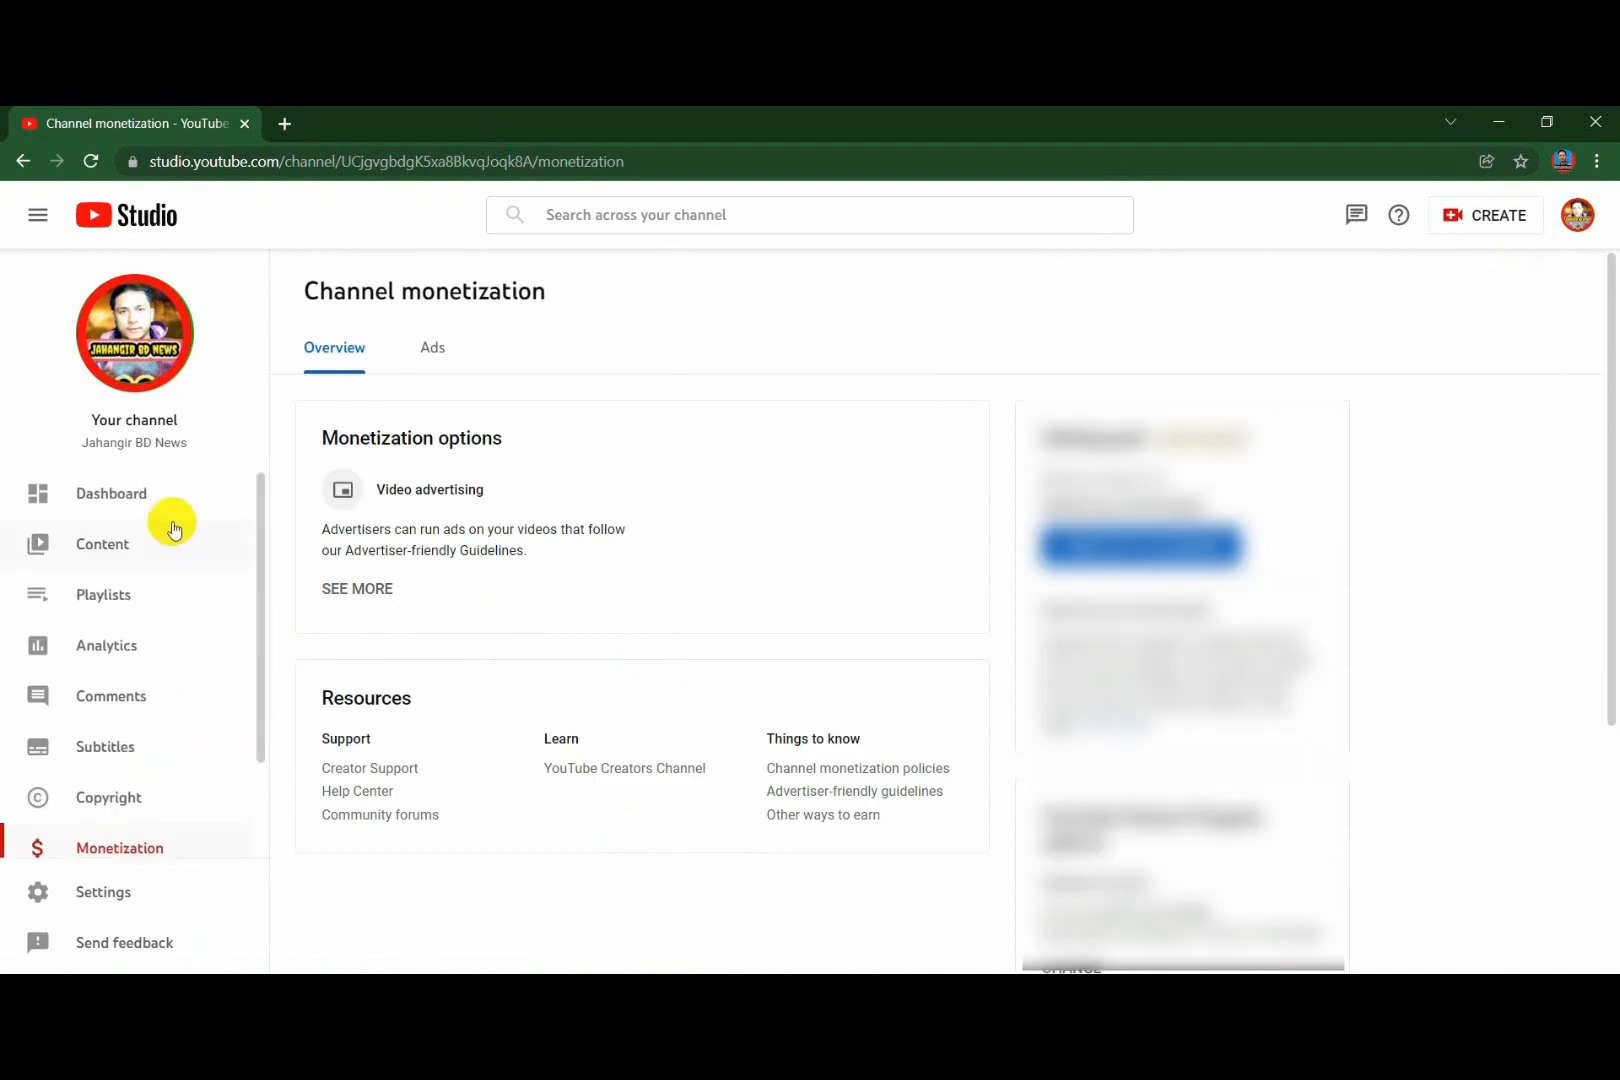
{"action": "left_click", "coordinate": [140, 500]}
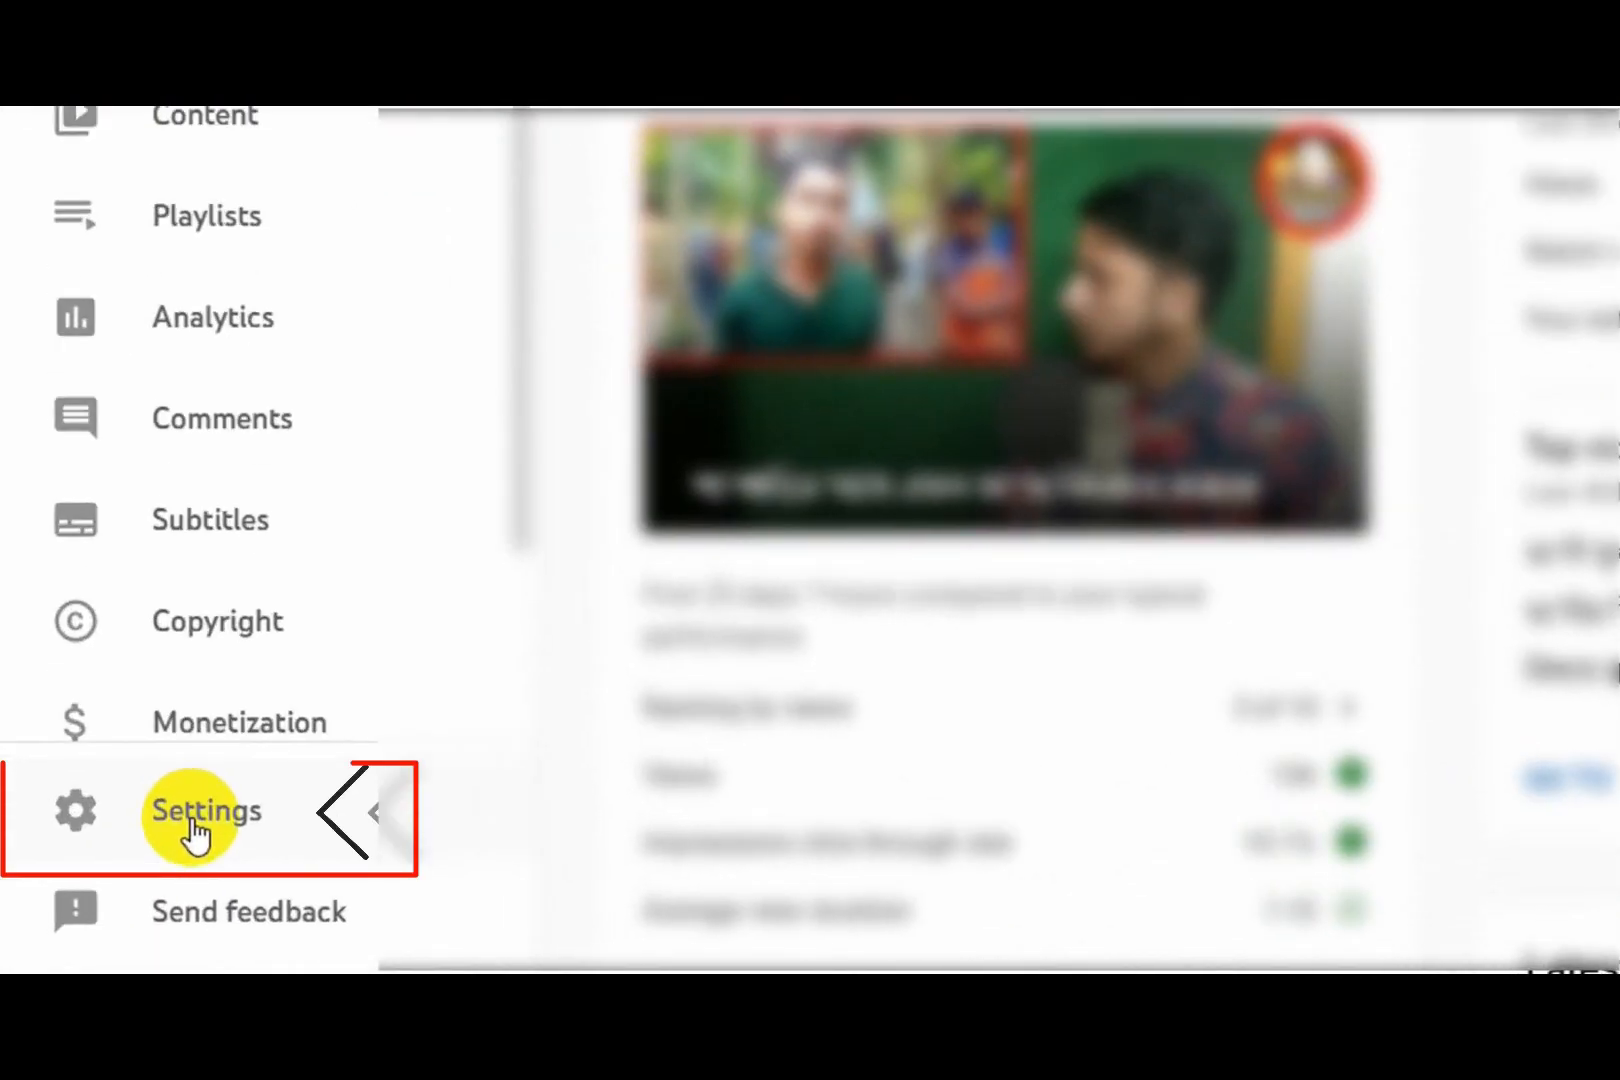
- Open the YouTube account management page through the advanced channel settings in Studio
{"action": "left_click", "coordinate": [98, 900]}
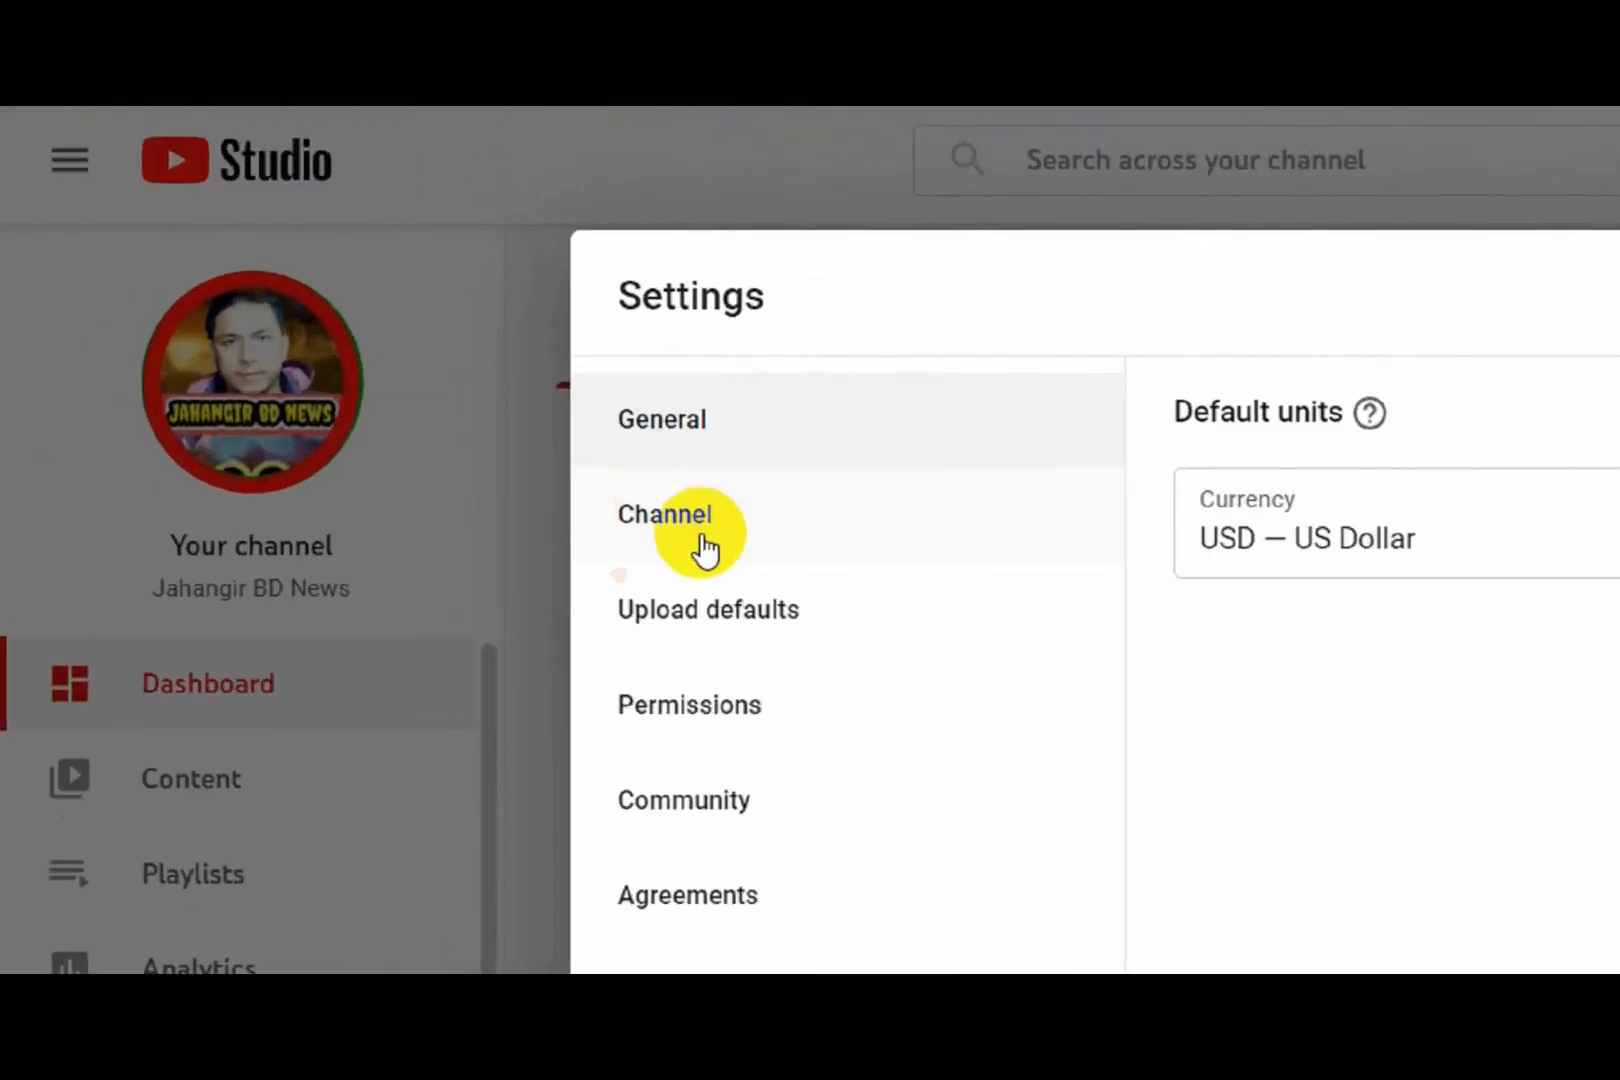
{"action": "left_click", "coordinate": [362, 405]}
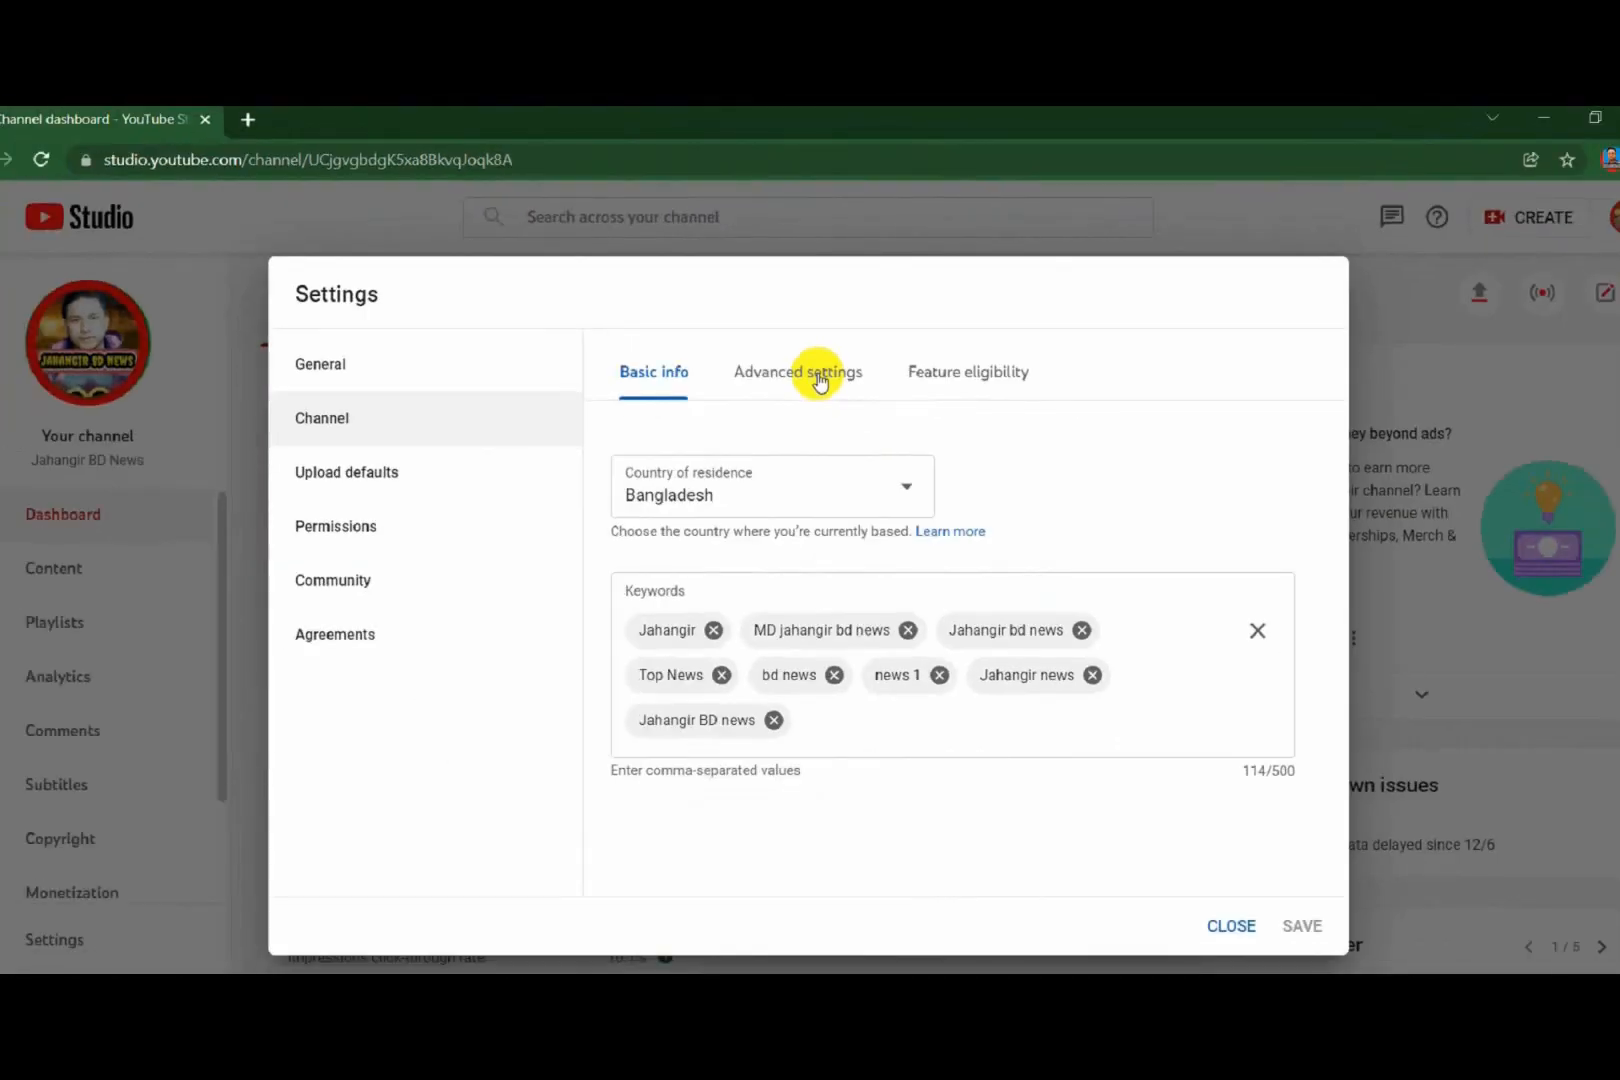
{"action": "left_click", "coordinate": [820, 366]}
{"action": "scroll", "coordinate": [870, 500], "scroll_direction": "down", "scroll_amount": 10}
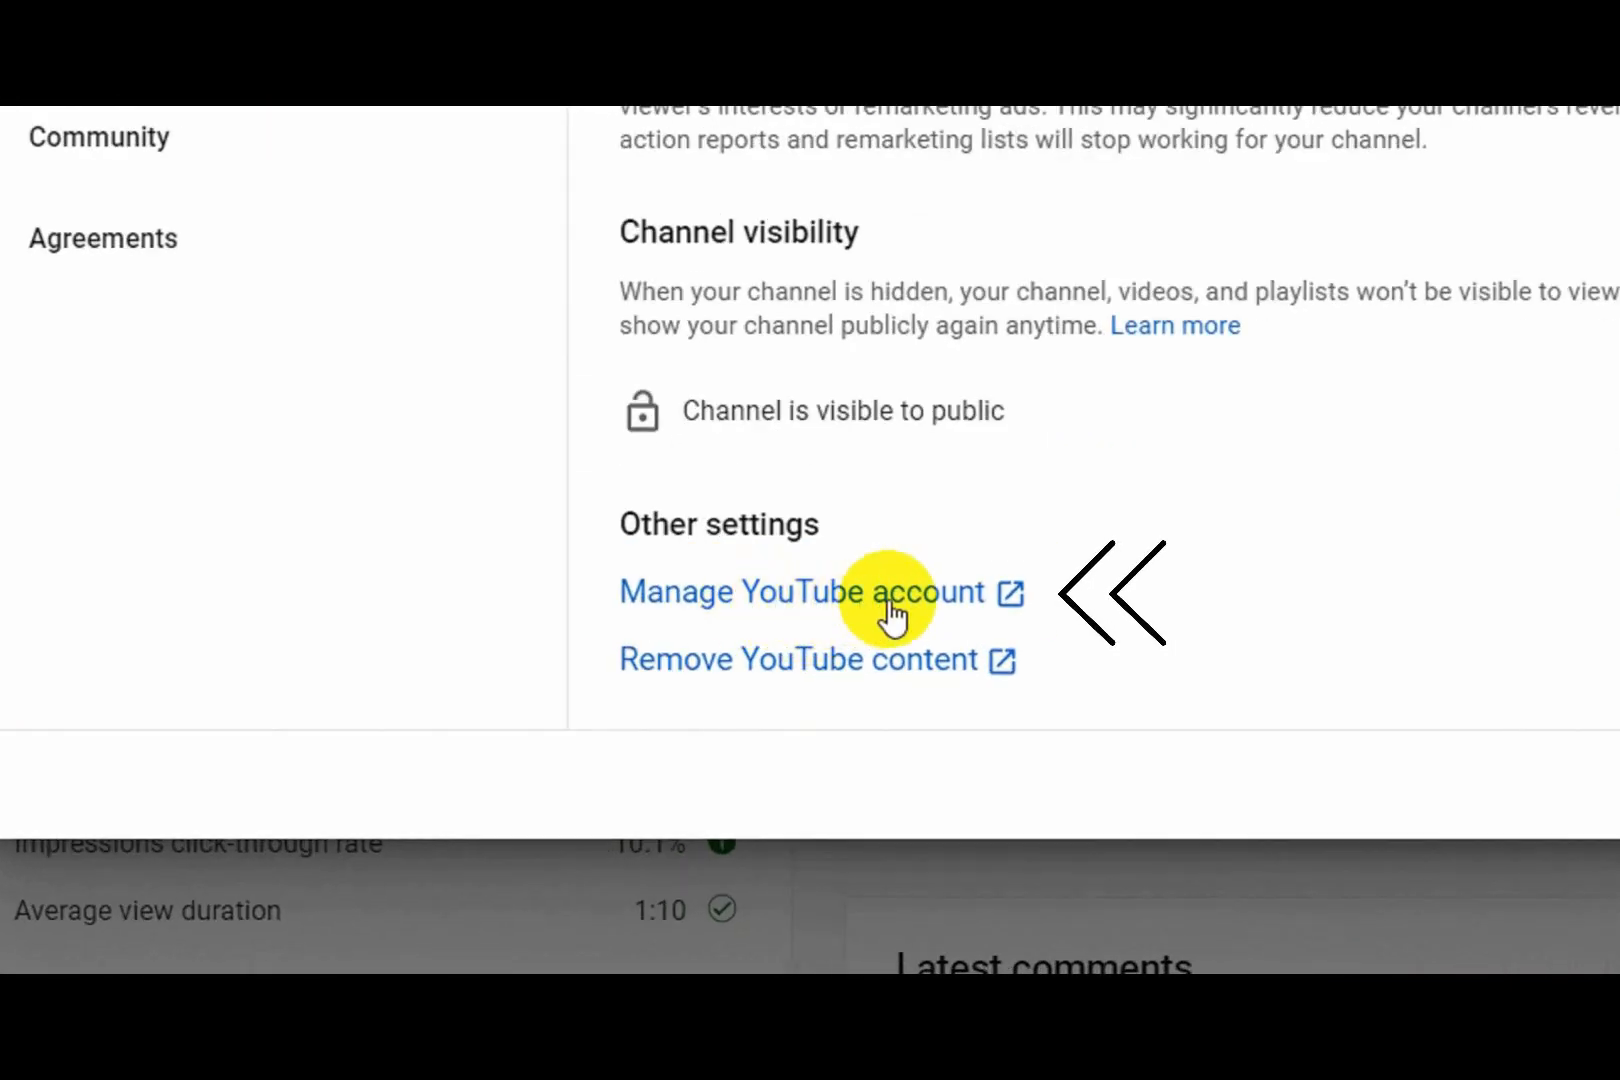
{"action": "left_click", "coordinate": [890, 605]}
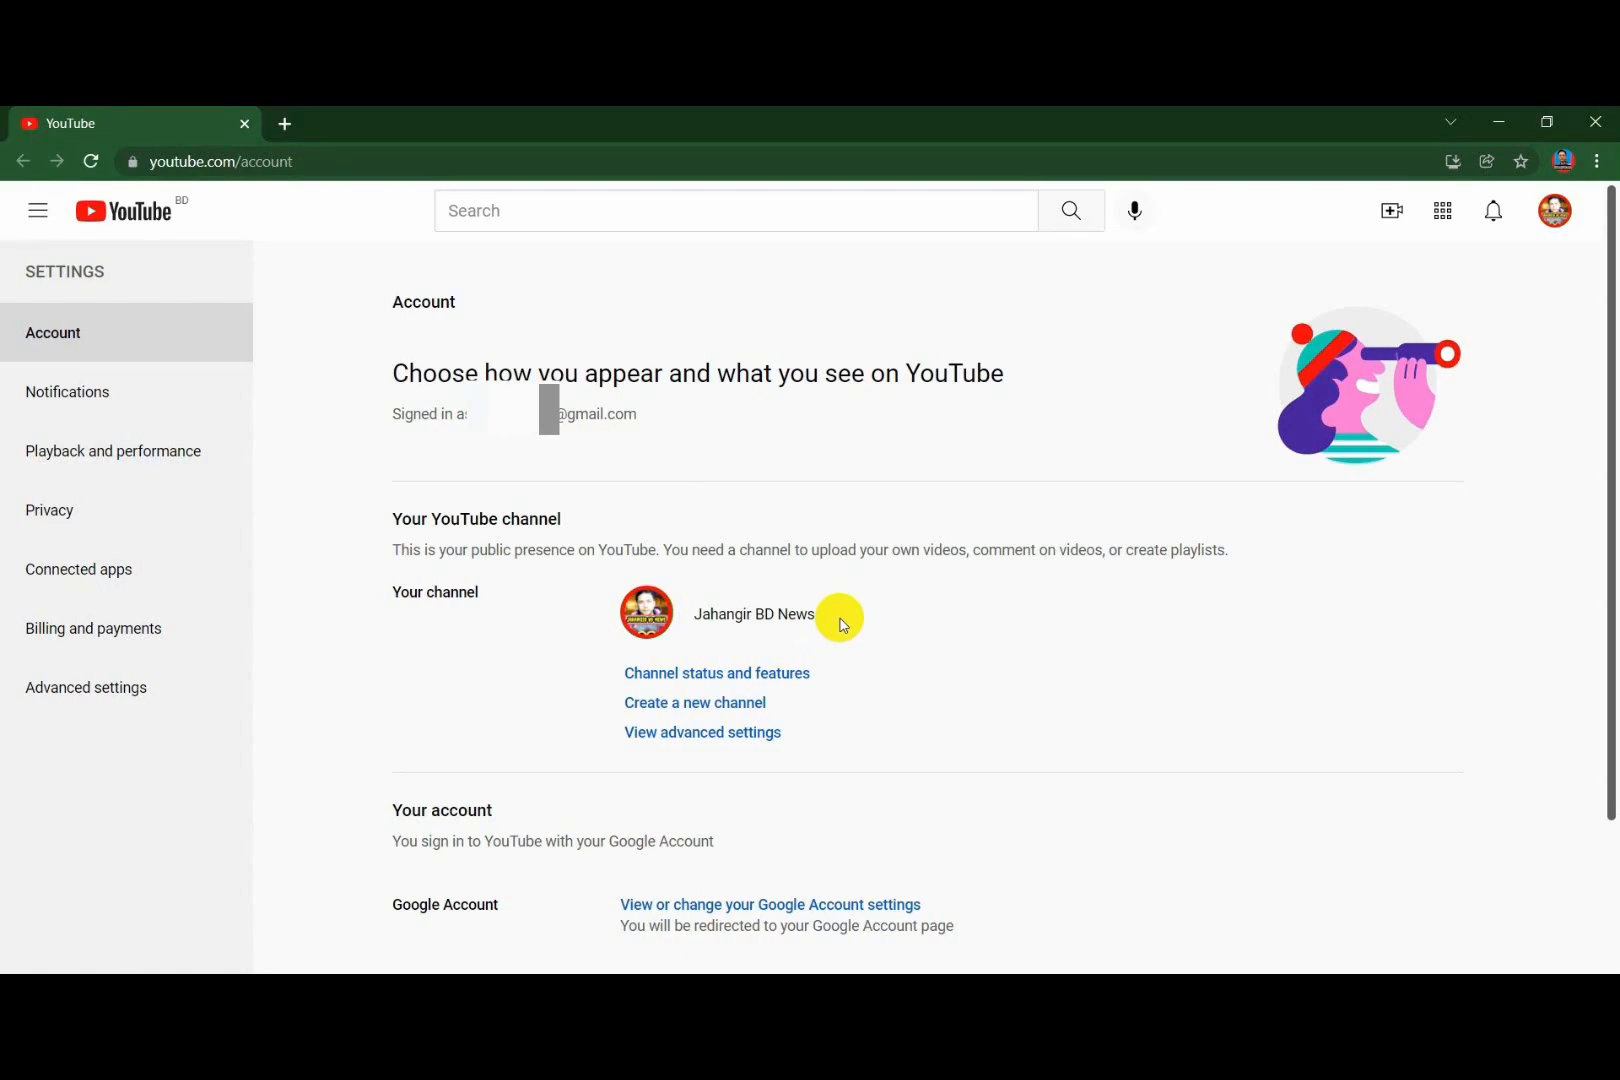
- Create a new channel named Ajker Media, accepting the acknowledgement about creating a new Google Account with its own settings
{"action": "left_click", "coordinate": [718, 708]}
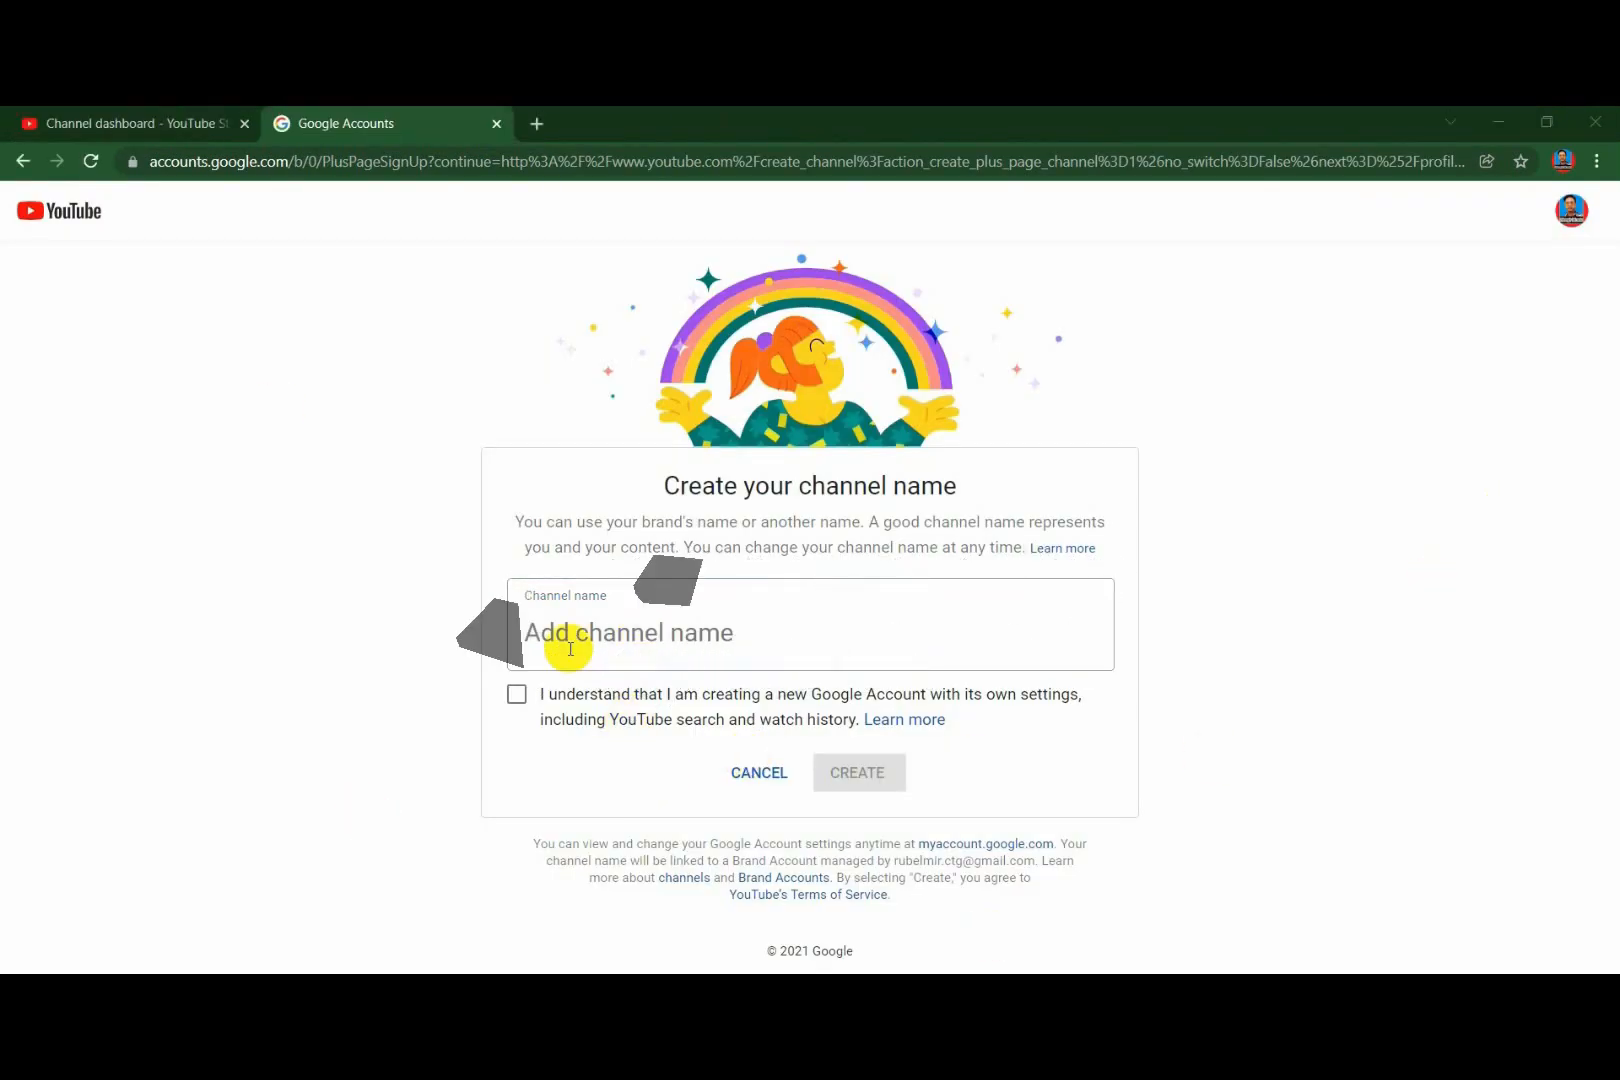
{"action": "left_click", "coordinate": [578, 638]}
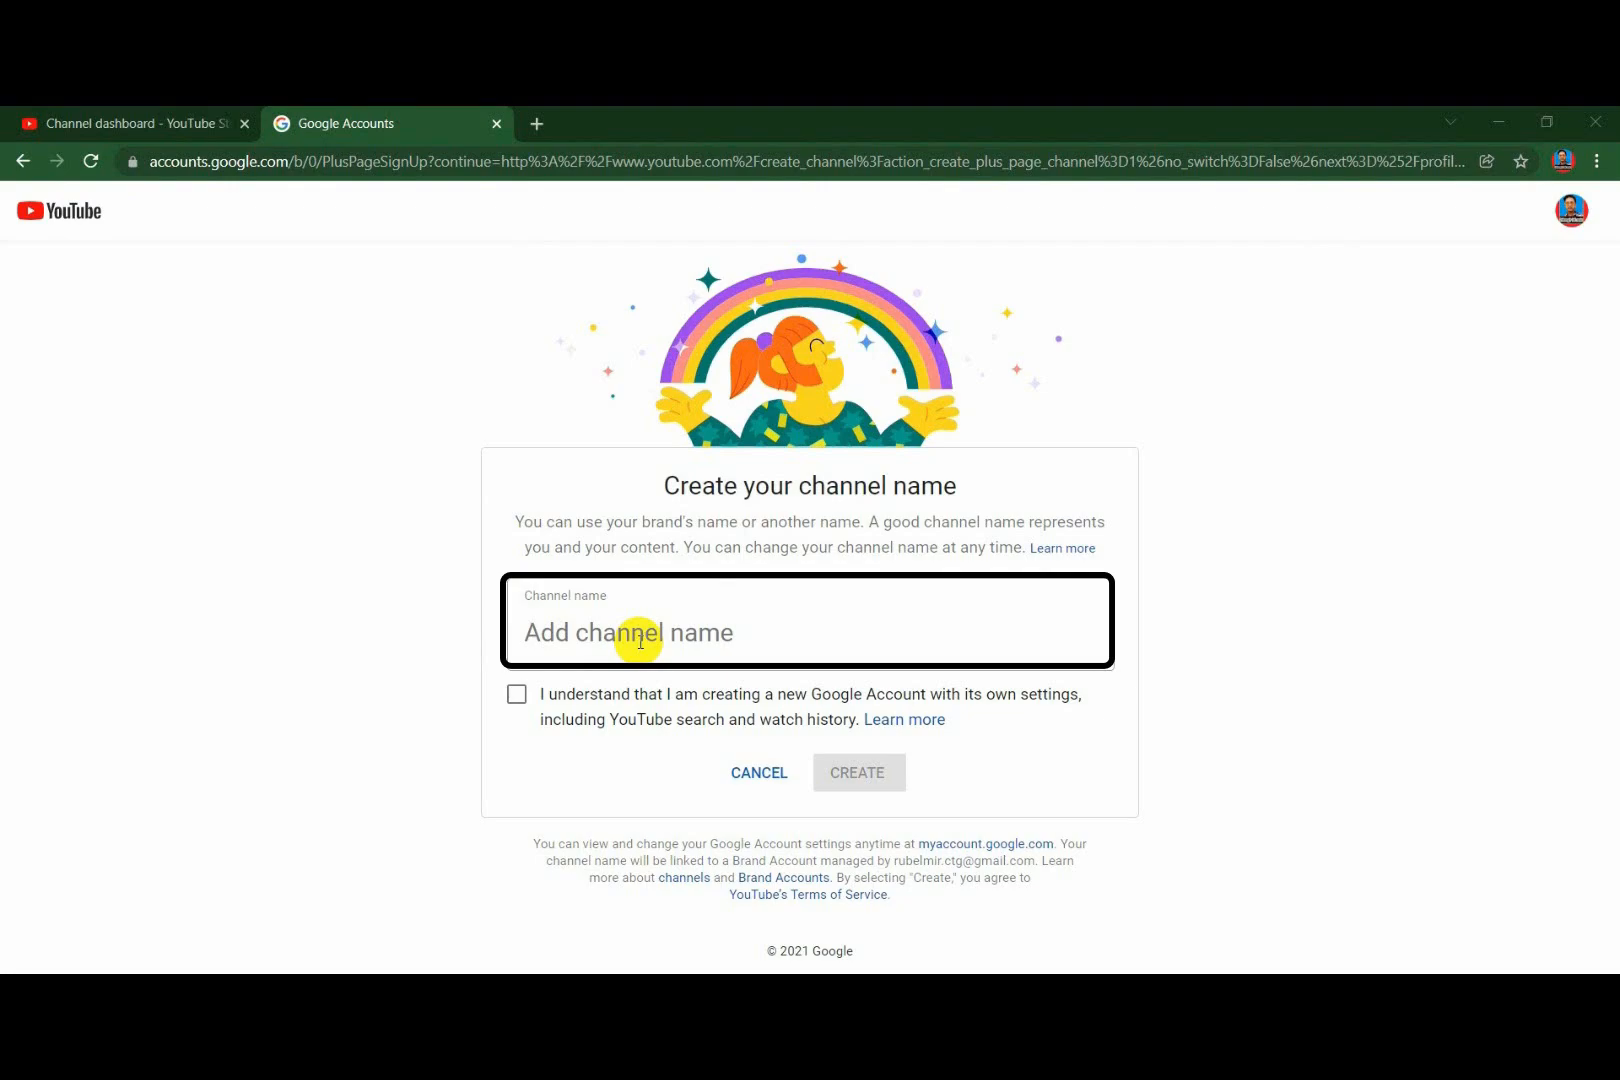
{"action": "type", "text": "Ajker Media"}
{"action": "left_click", "coordinate": [1188, 622]}
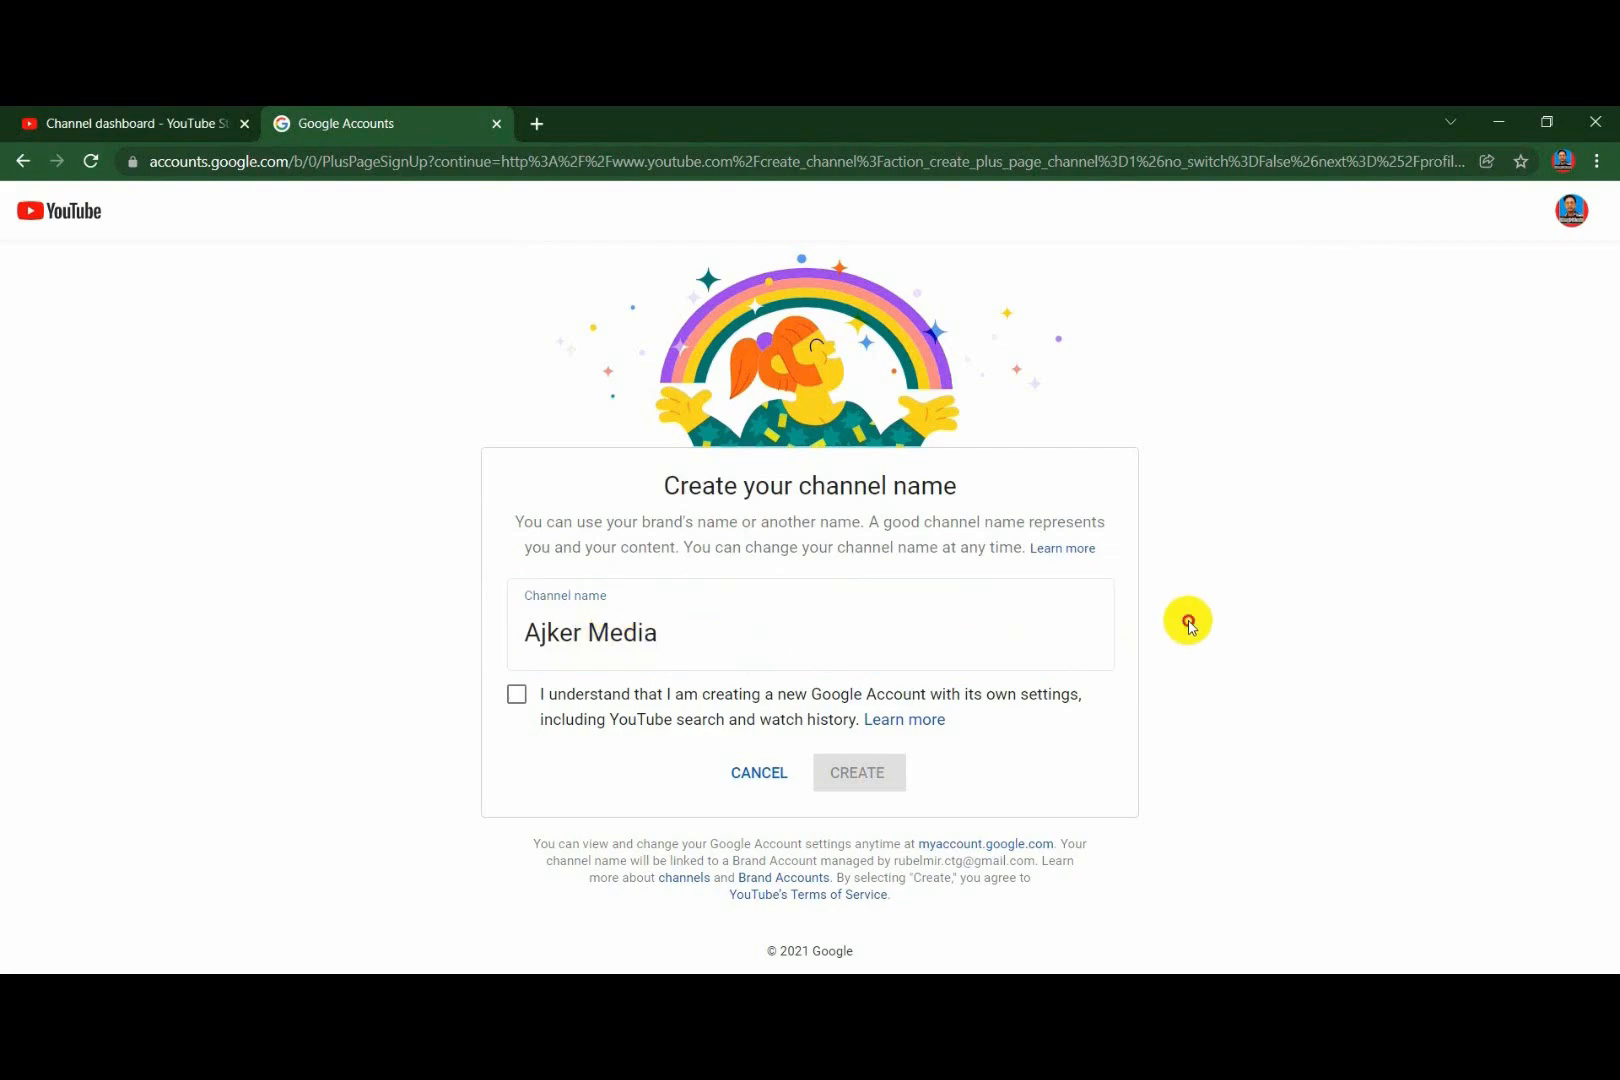
{"action": "left_click", "coordinate": [517, 695]}
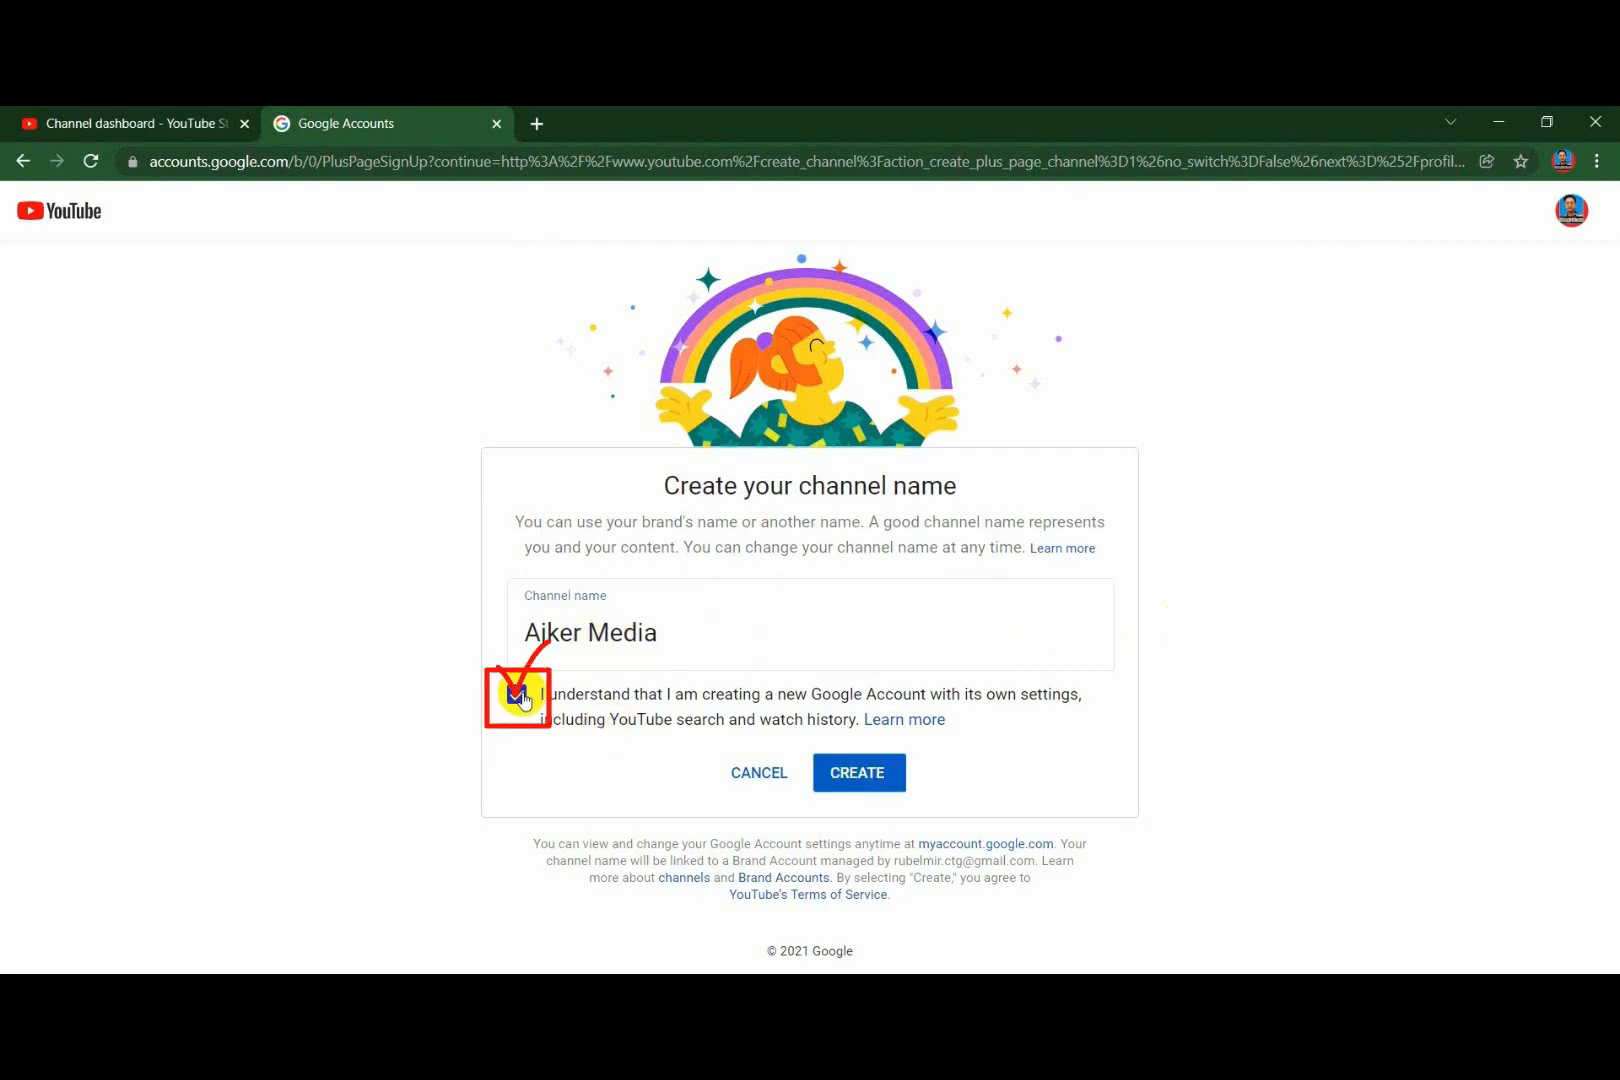
{"action": "left_click", "coordinate": [875, 778]}
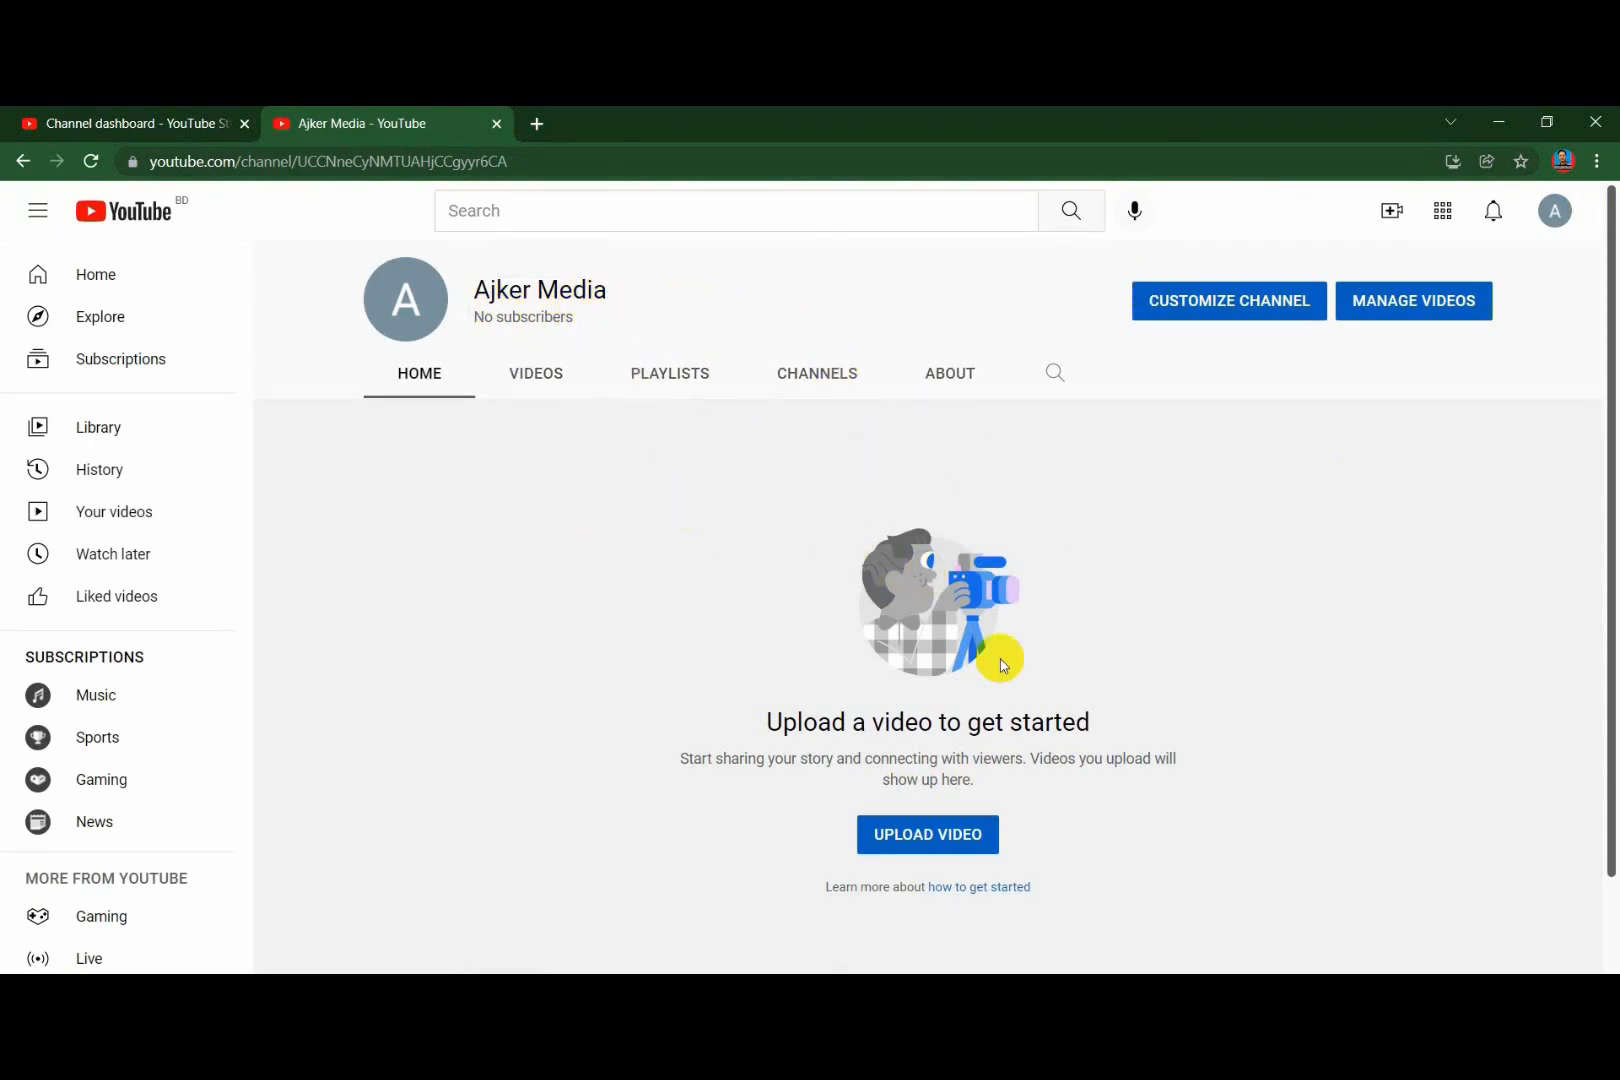
- Look through the About, Videos and Playlists sections of the Ajker Media channel
{"action": "left_click", "coordinate": [937, 377]}
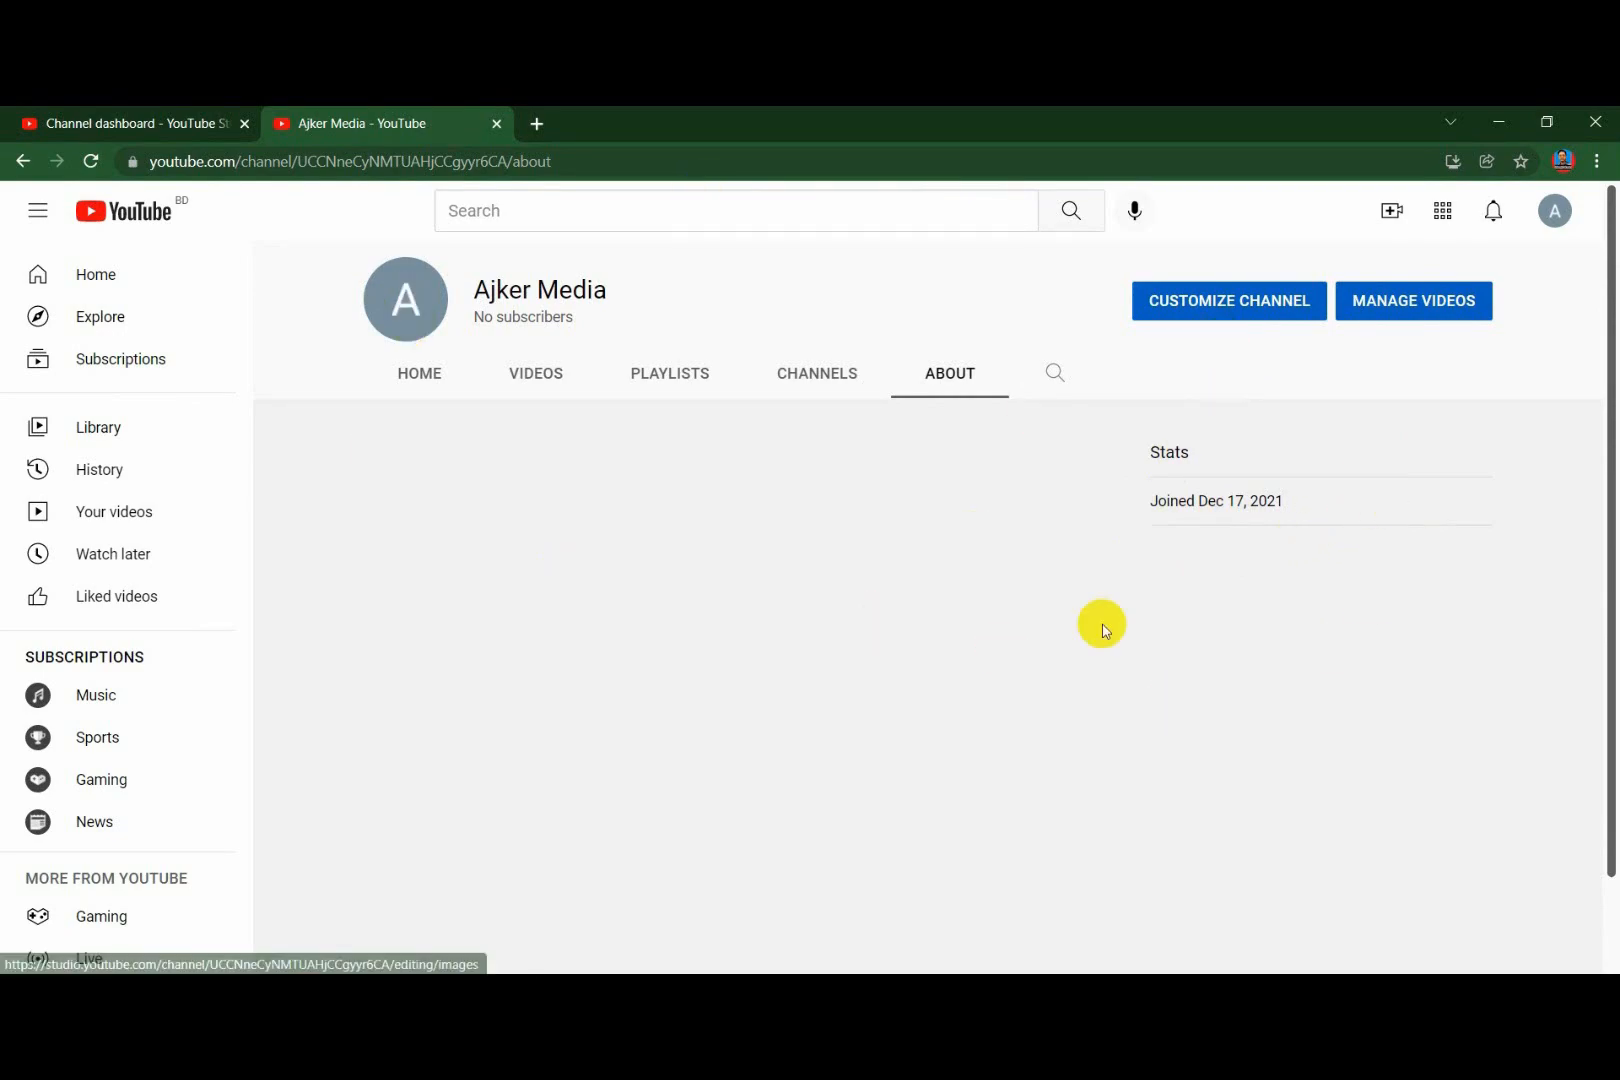
{"action": "left_click", "coordinate": [530, 378]}
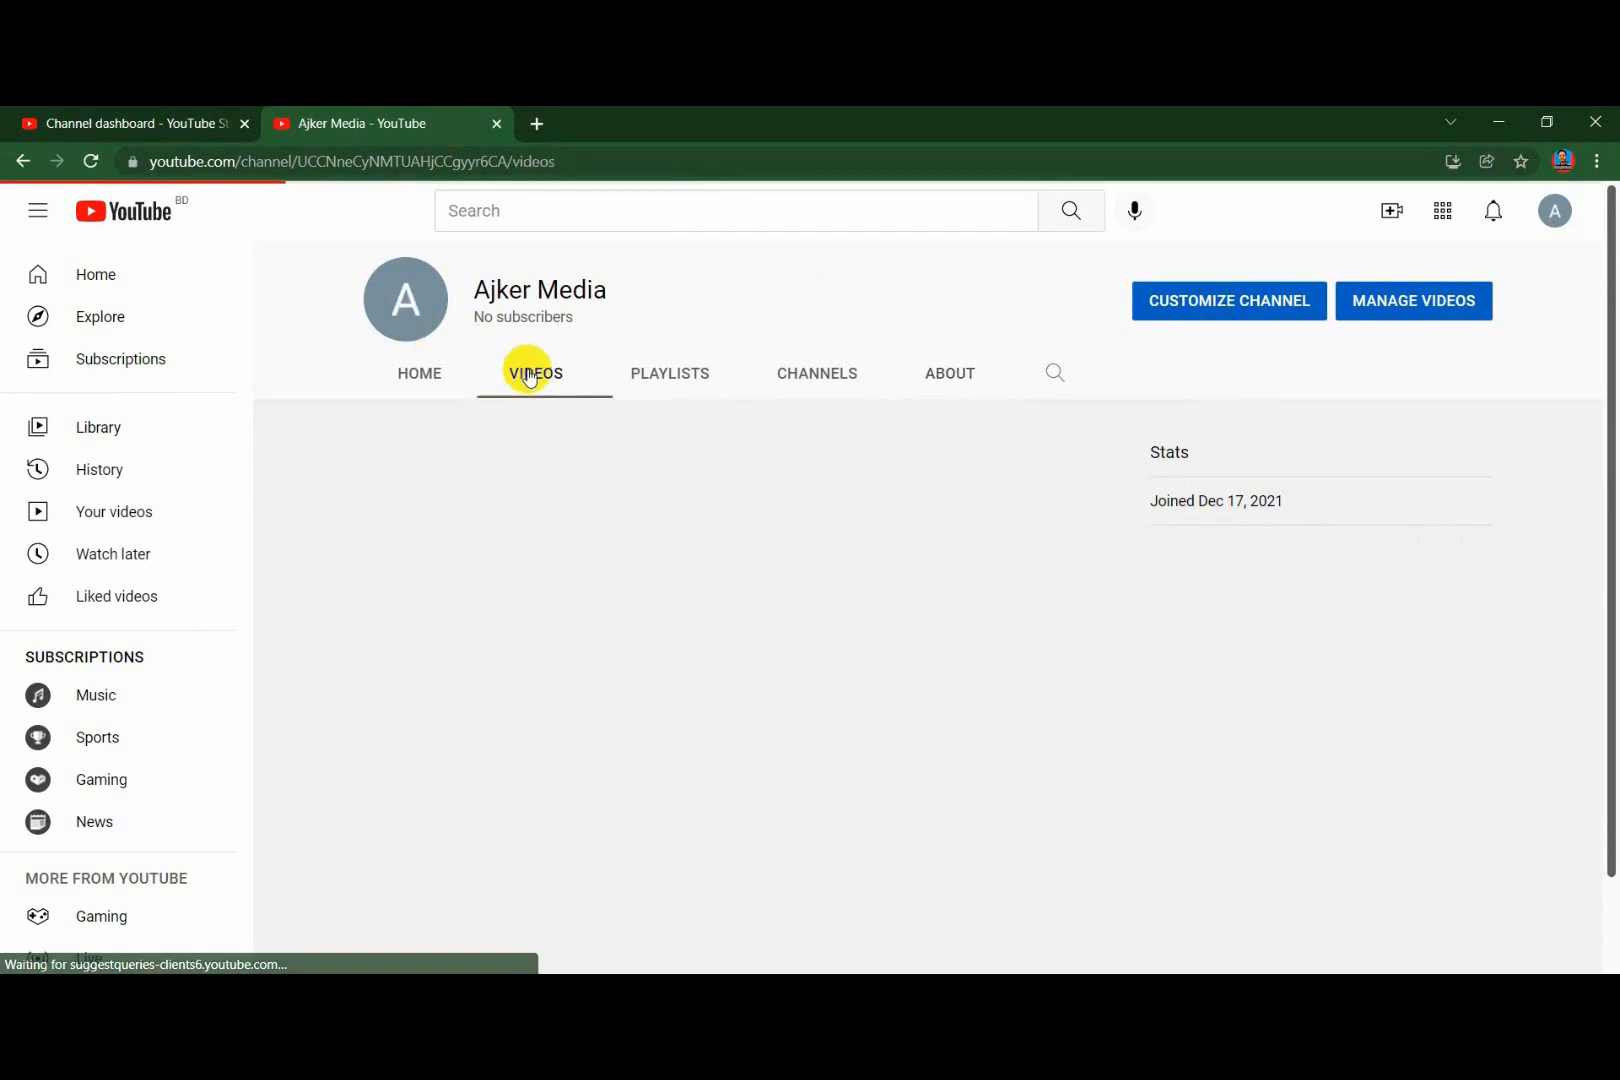
{"action": "left_click", "coordinate": [680, 373]}
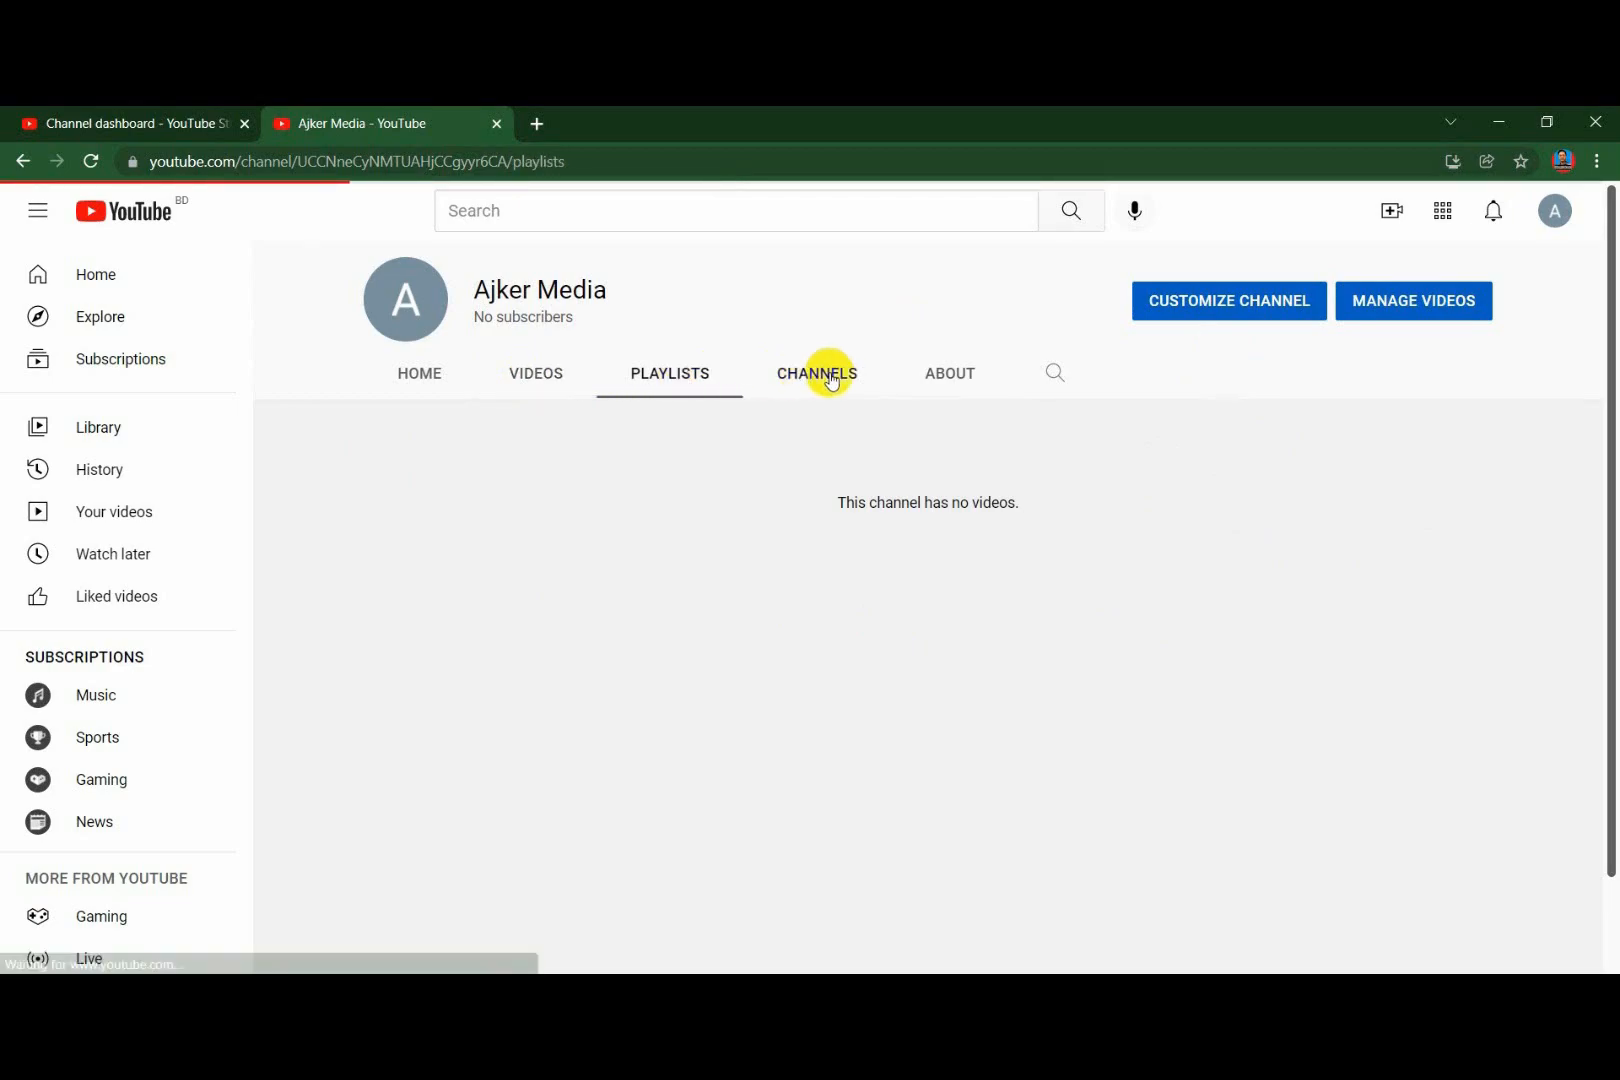
{"action": "left_click", "coordinate": [967, 380]}
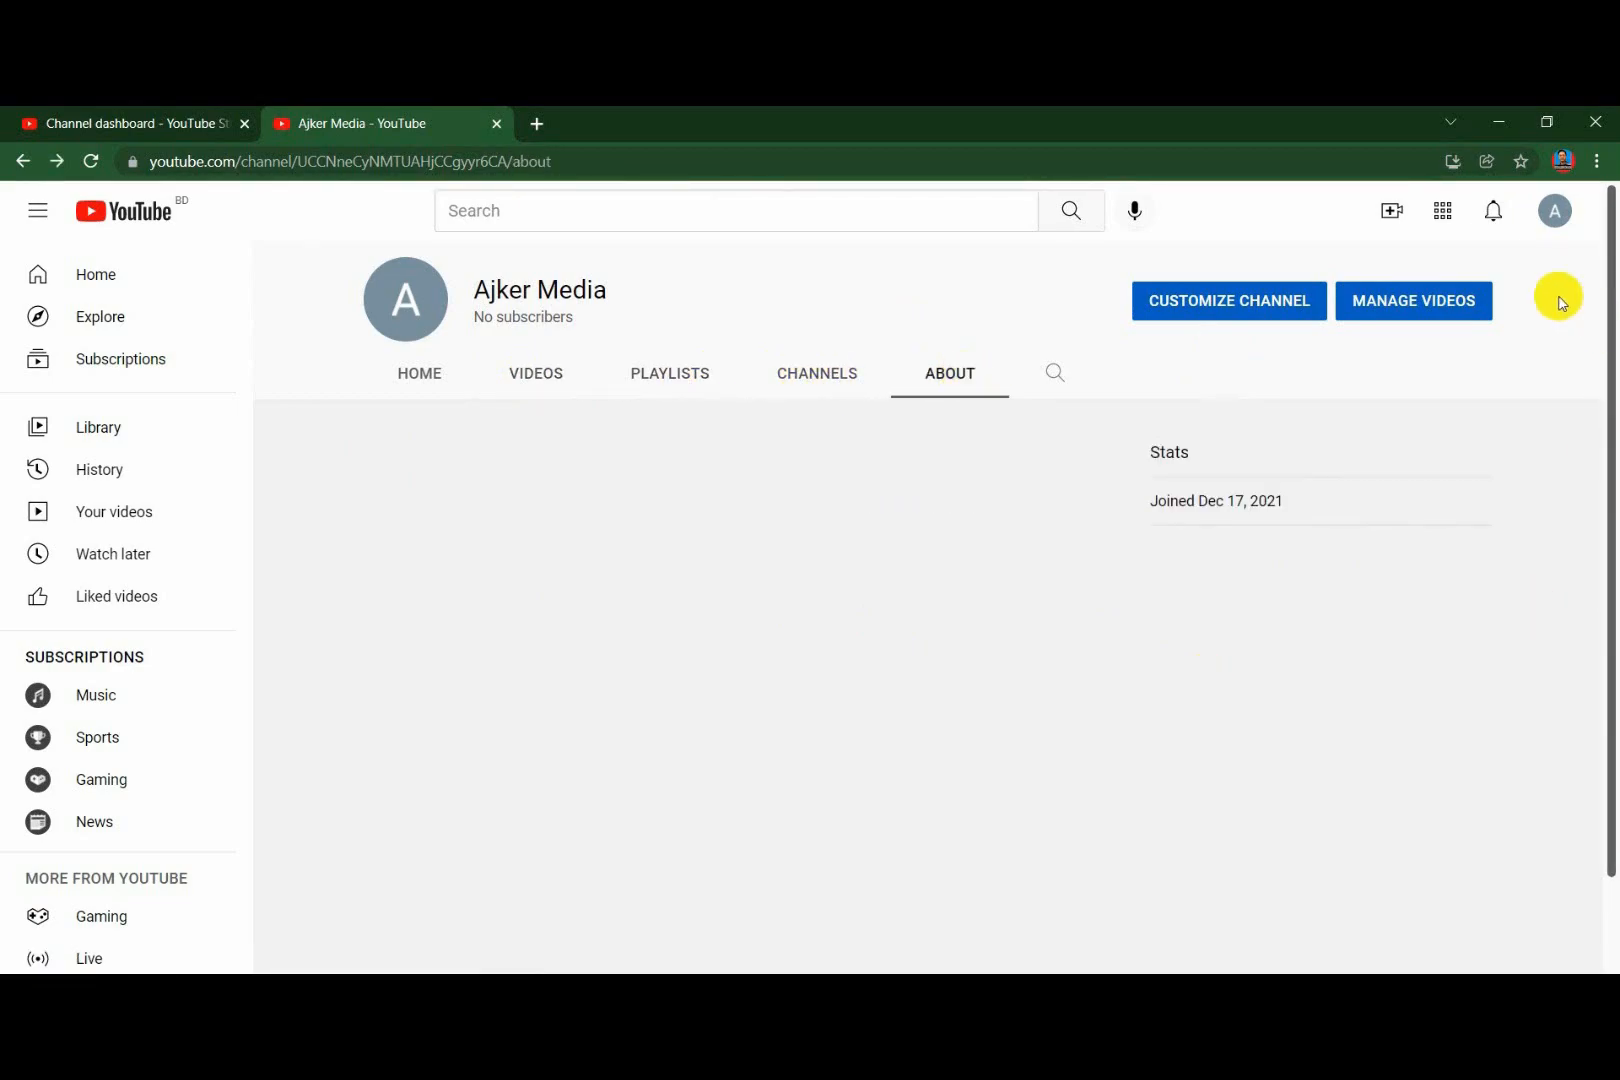
- View the list of all channels on the account and close the open YouTube and Studio tabs
{"action": "left_click", "coordinate": [1555, 211]}
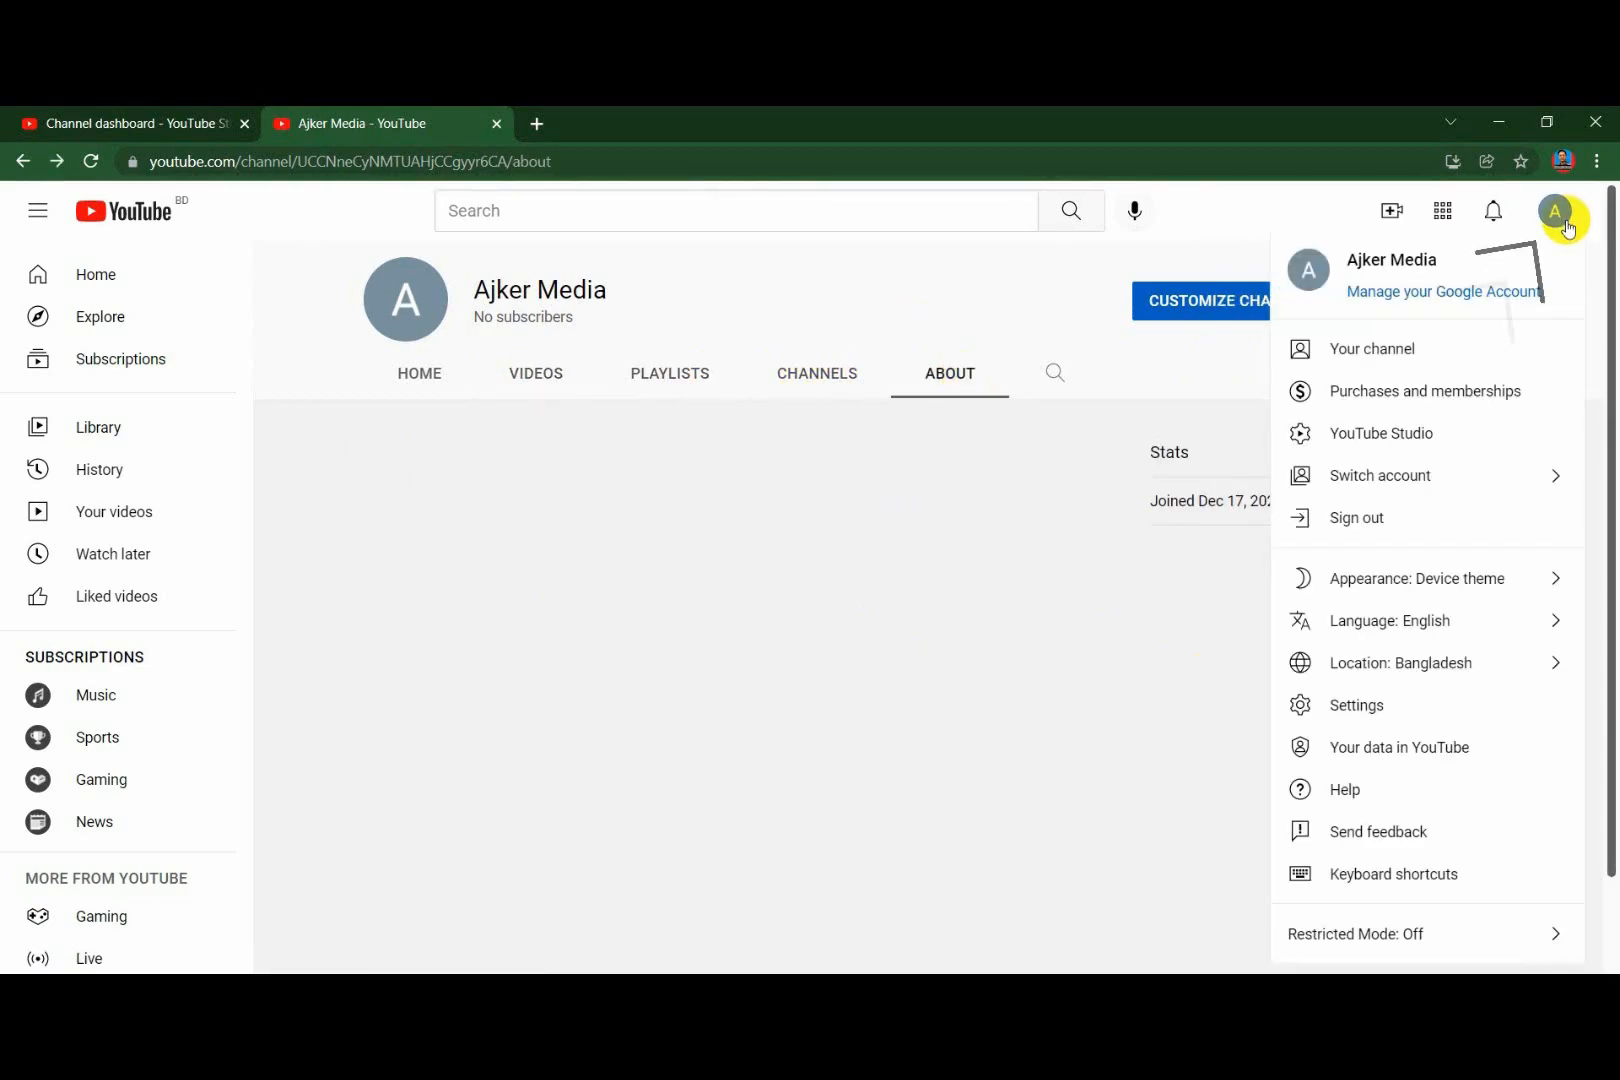
{"action": "left_click", "coordinate": [1457, 474]}
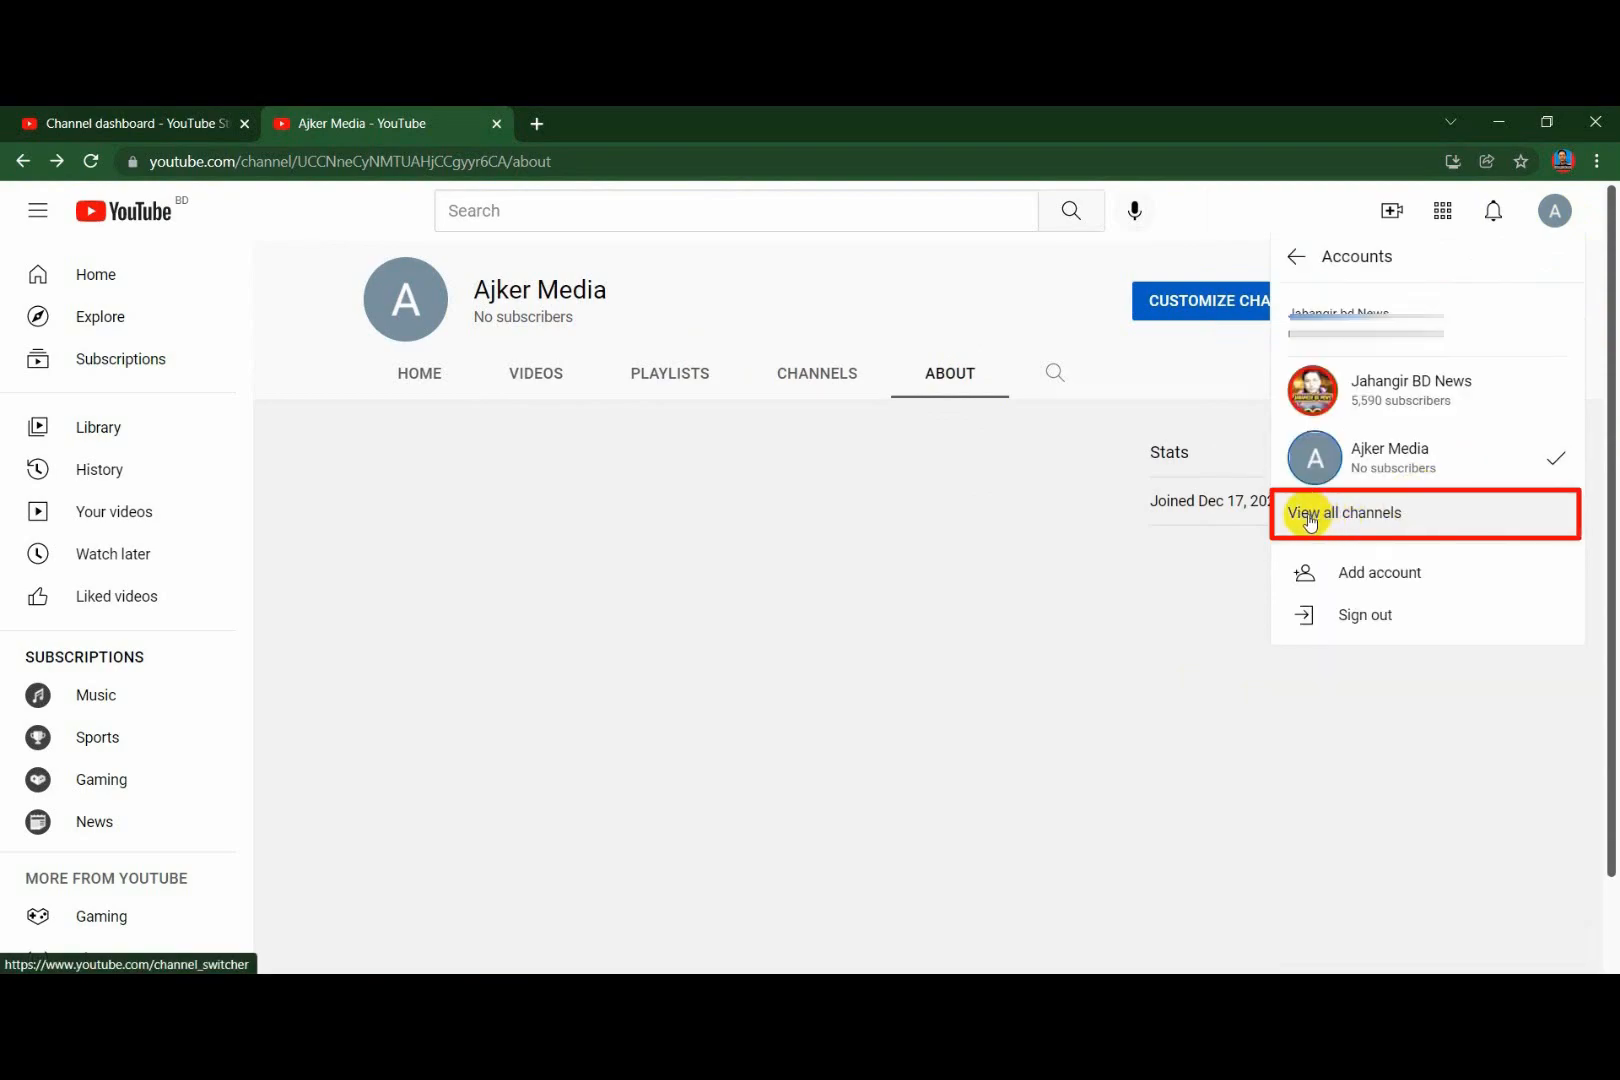
{"action": "left_click", "coordinate": [1381, 516]}
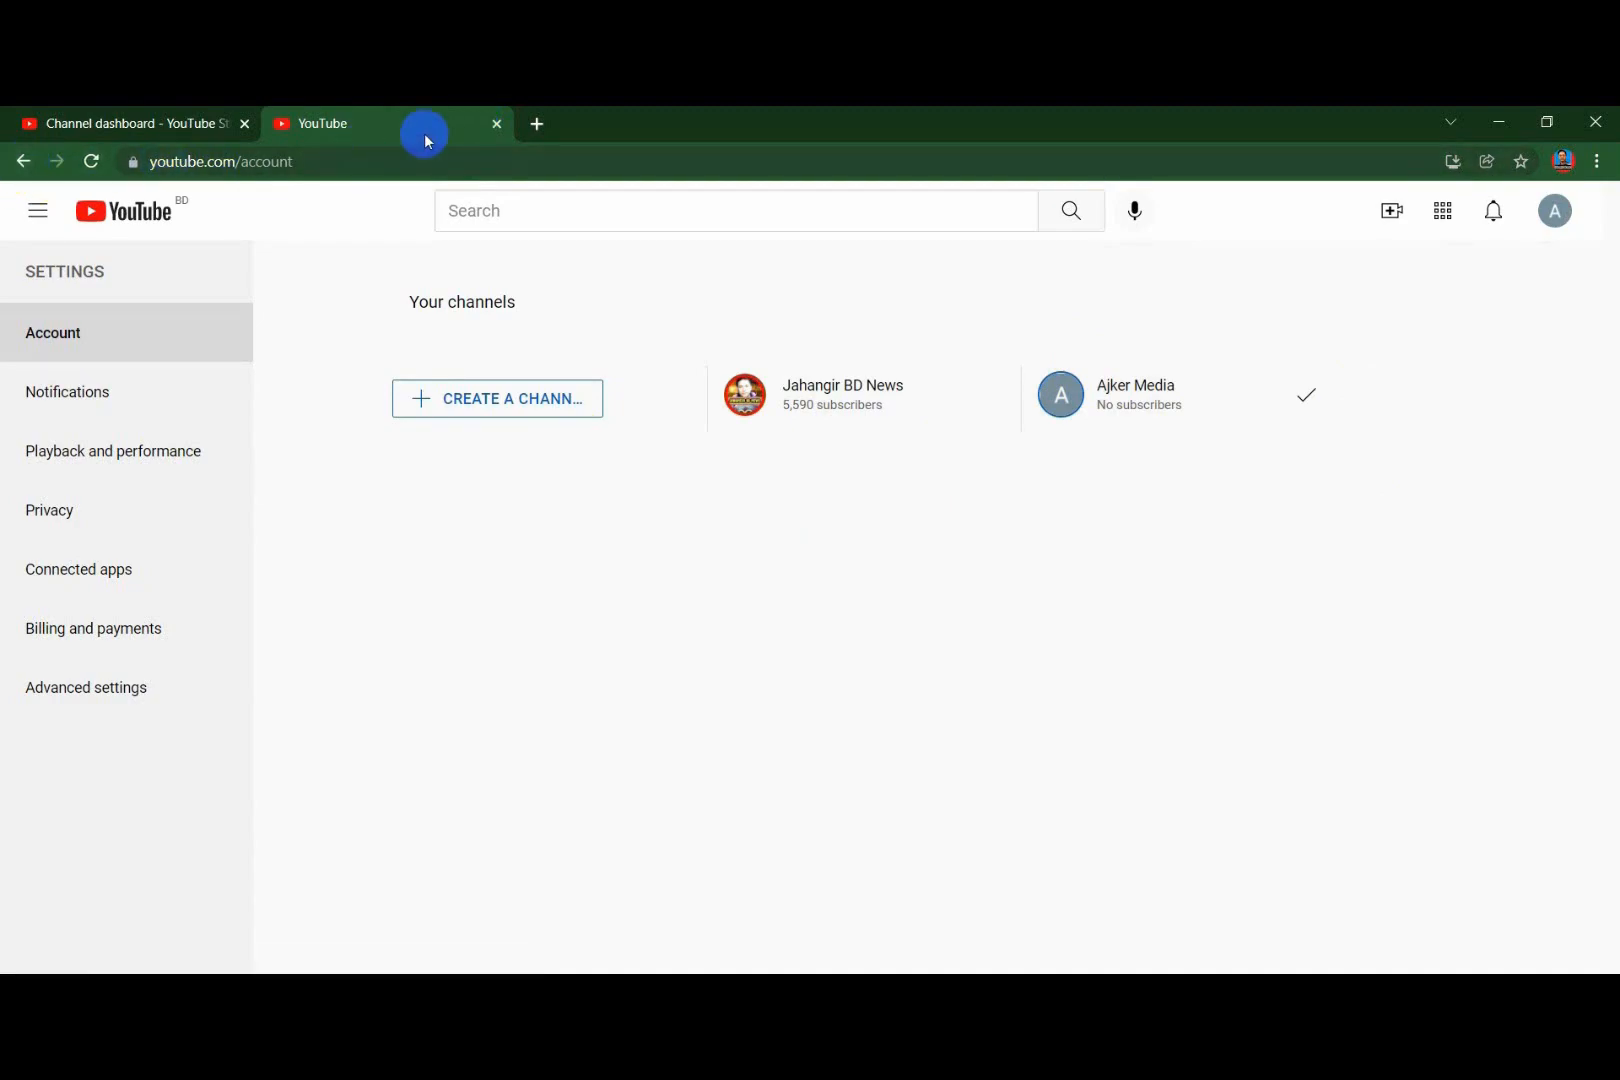
{"action": "left_click", "coordinate": [497, 124]}
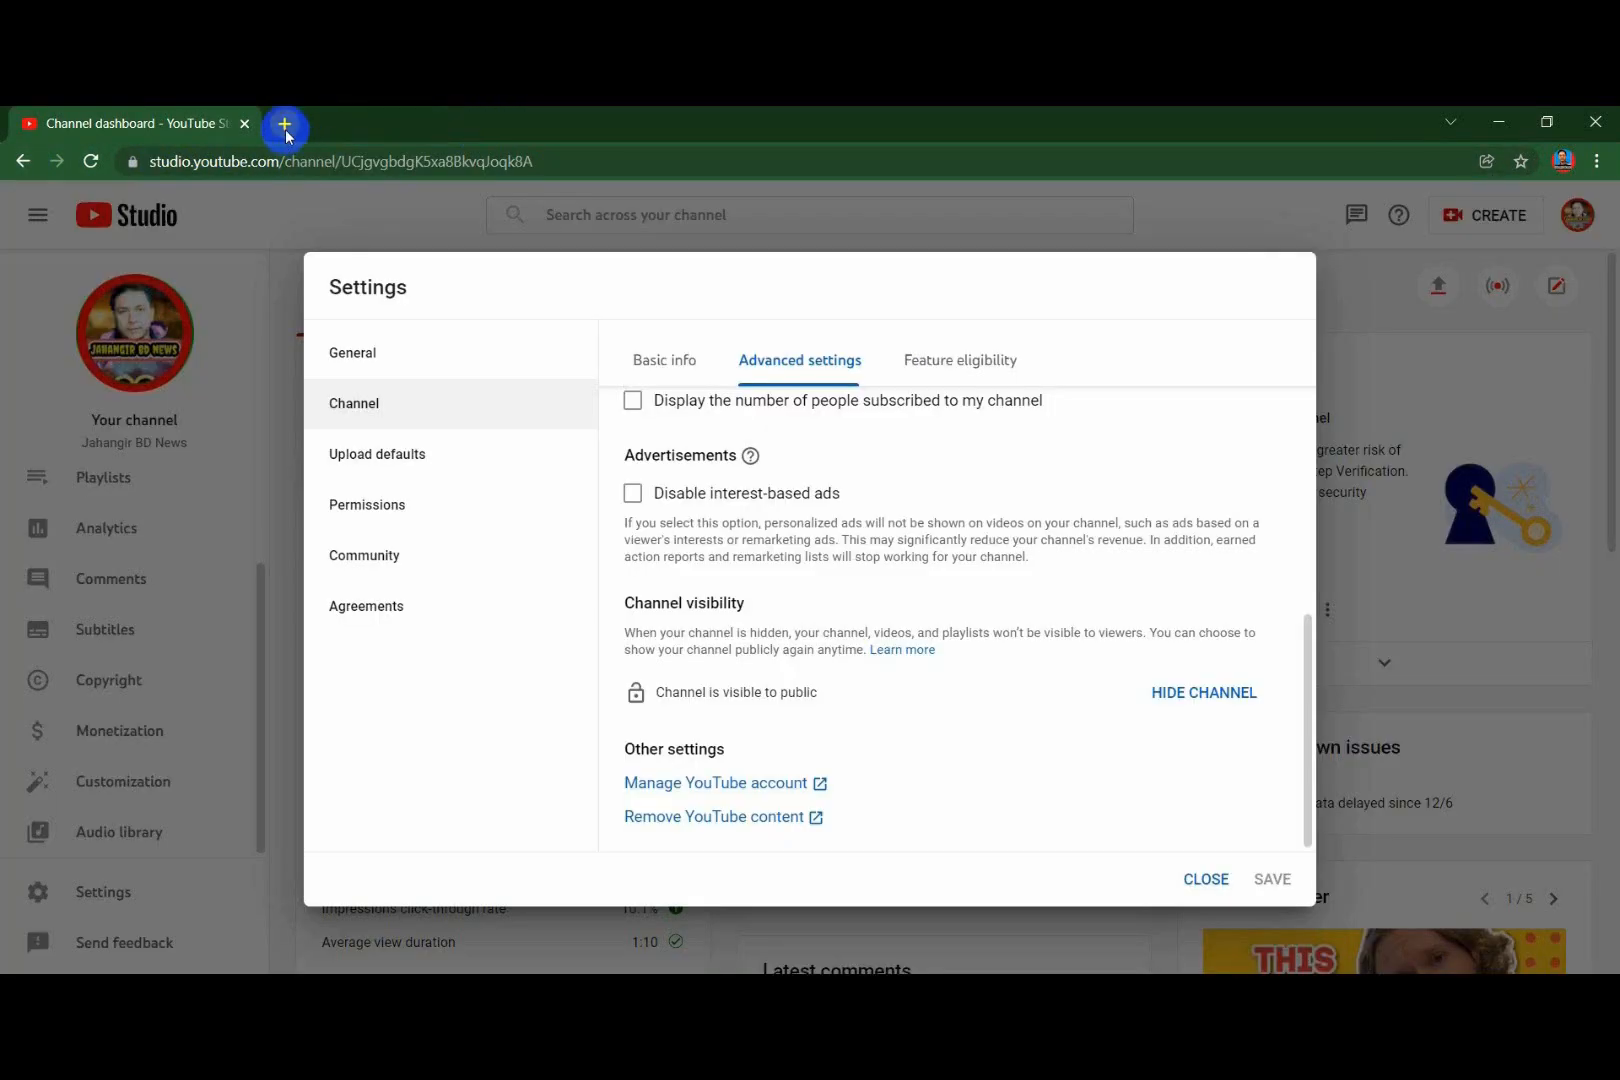
{"action": "left_click", "coordinate": [244, 125]}
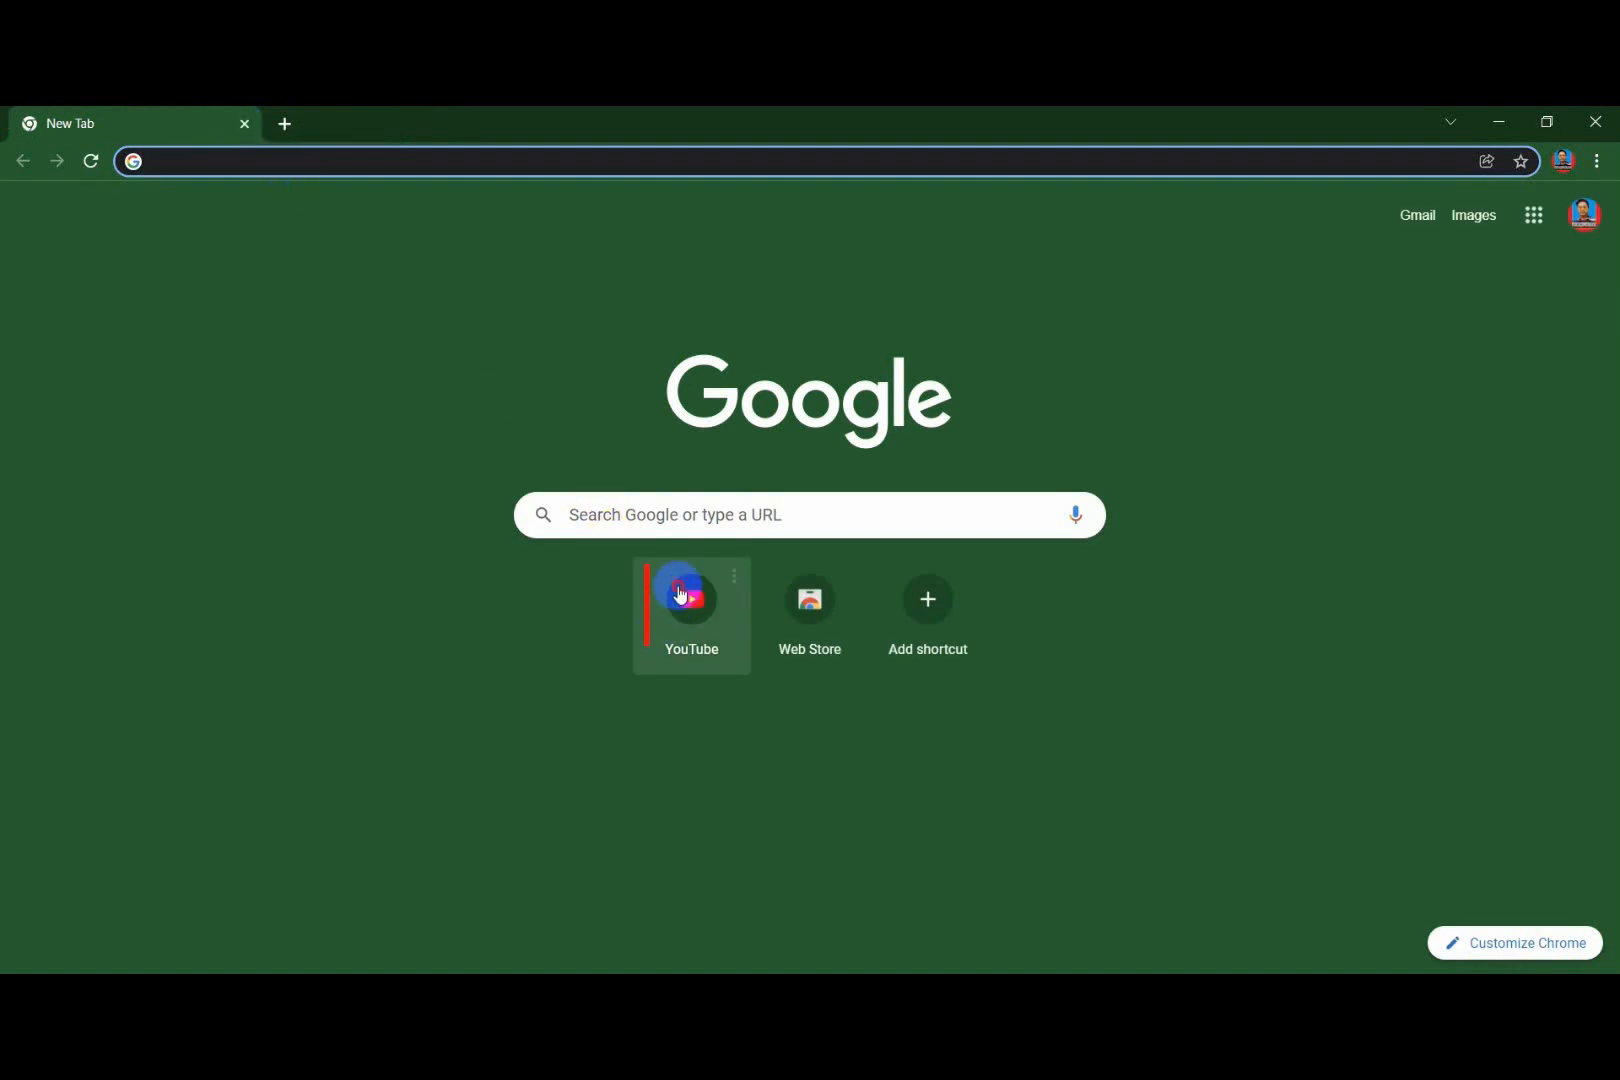
- Reopen YouTube and switch the active account from Ajker Media to the original BD News channel
{"action": "left_click", "coordinate": [677, 588]}
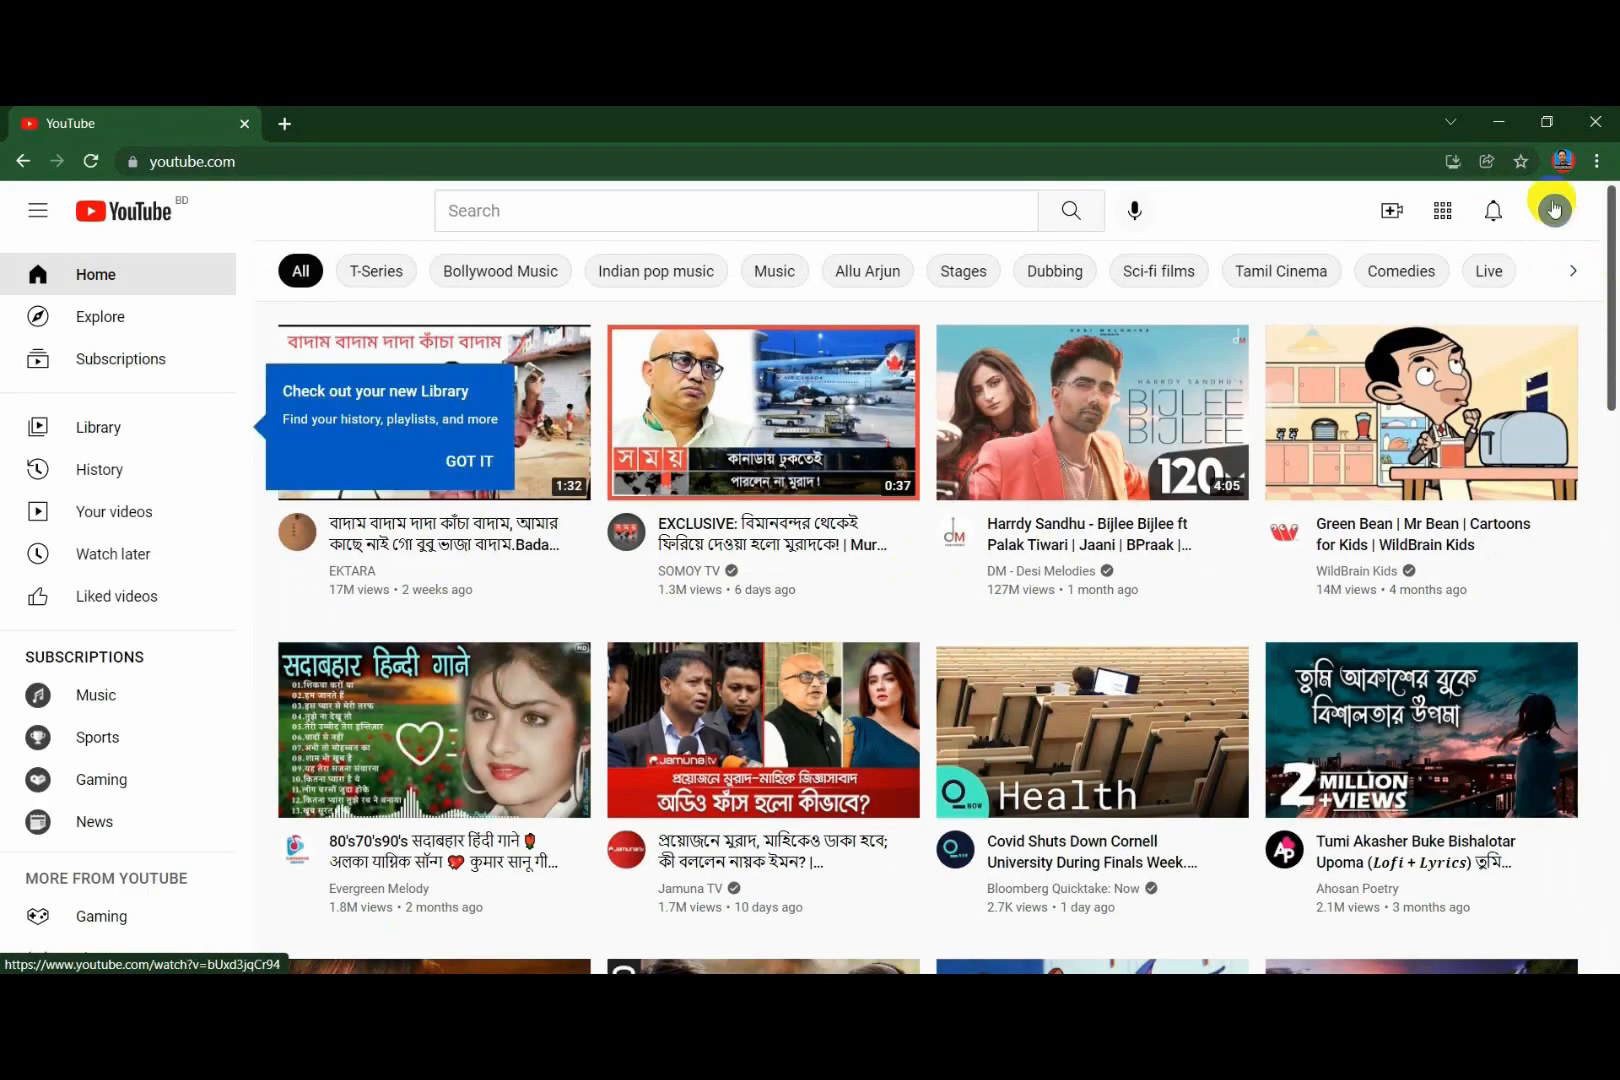
{"action": "left_click", "coordinate": [1554, 210]}
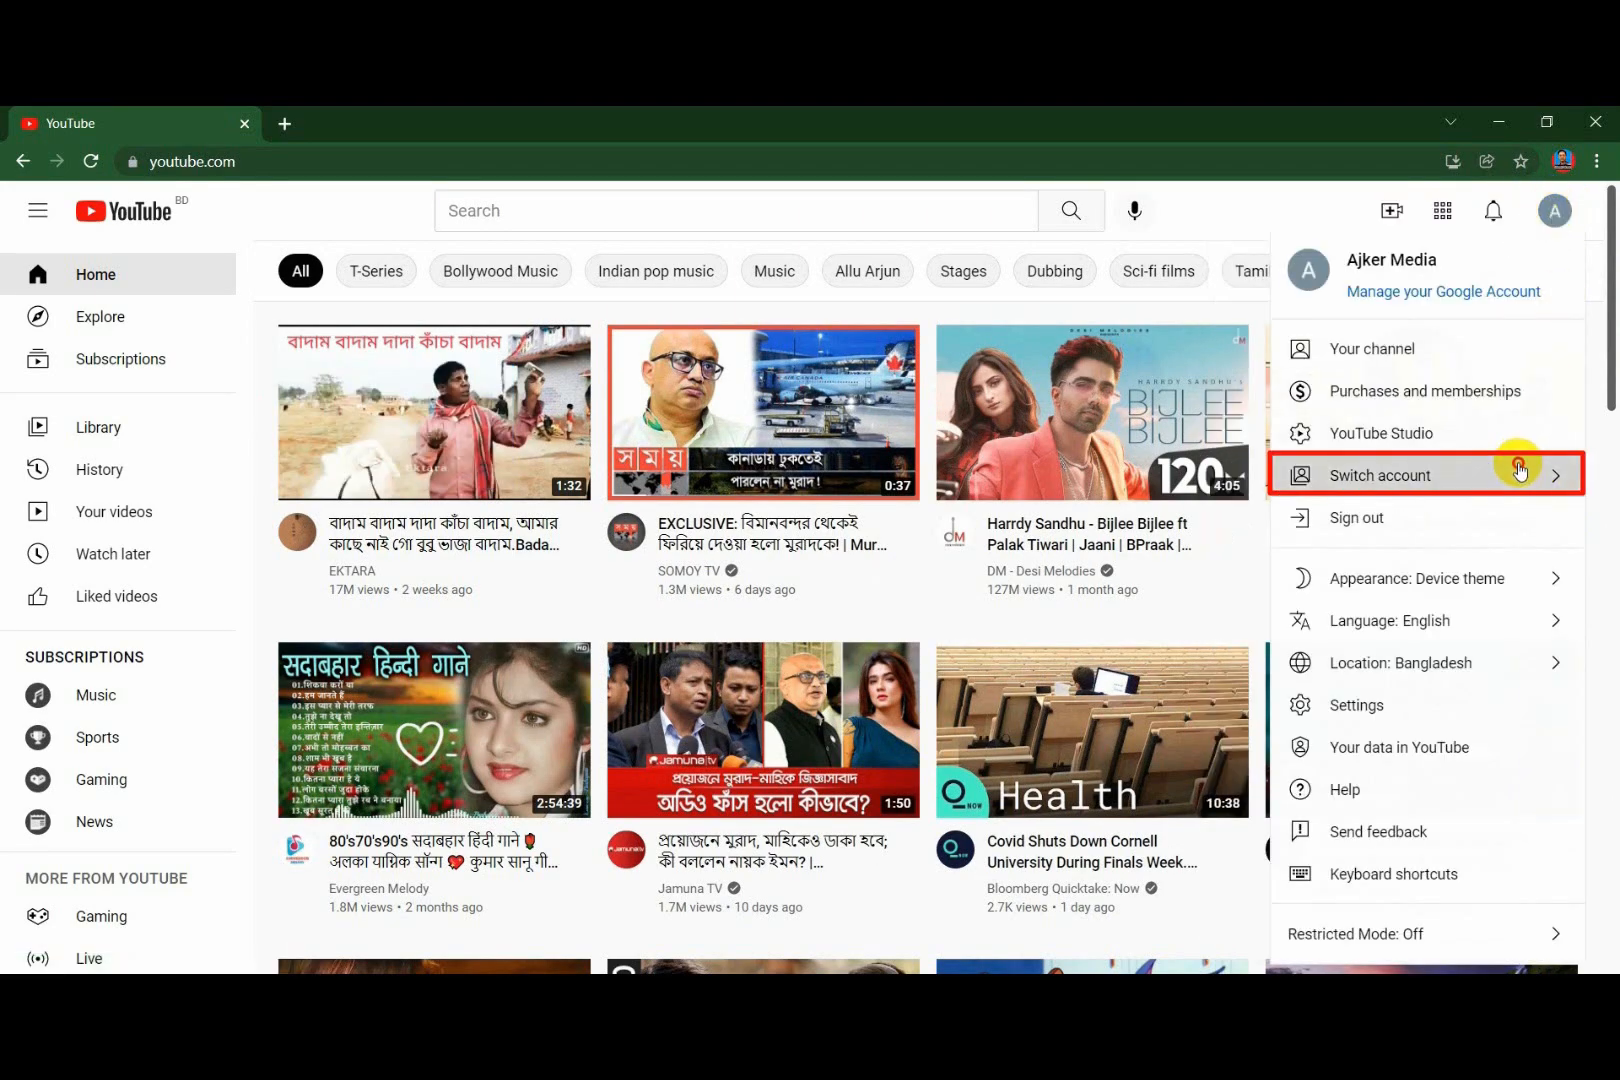
{"action": "left_click", "coordinate": [1520, 470]}
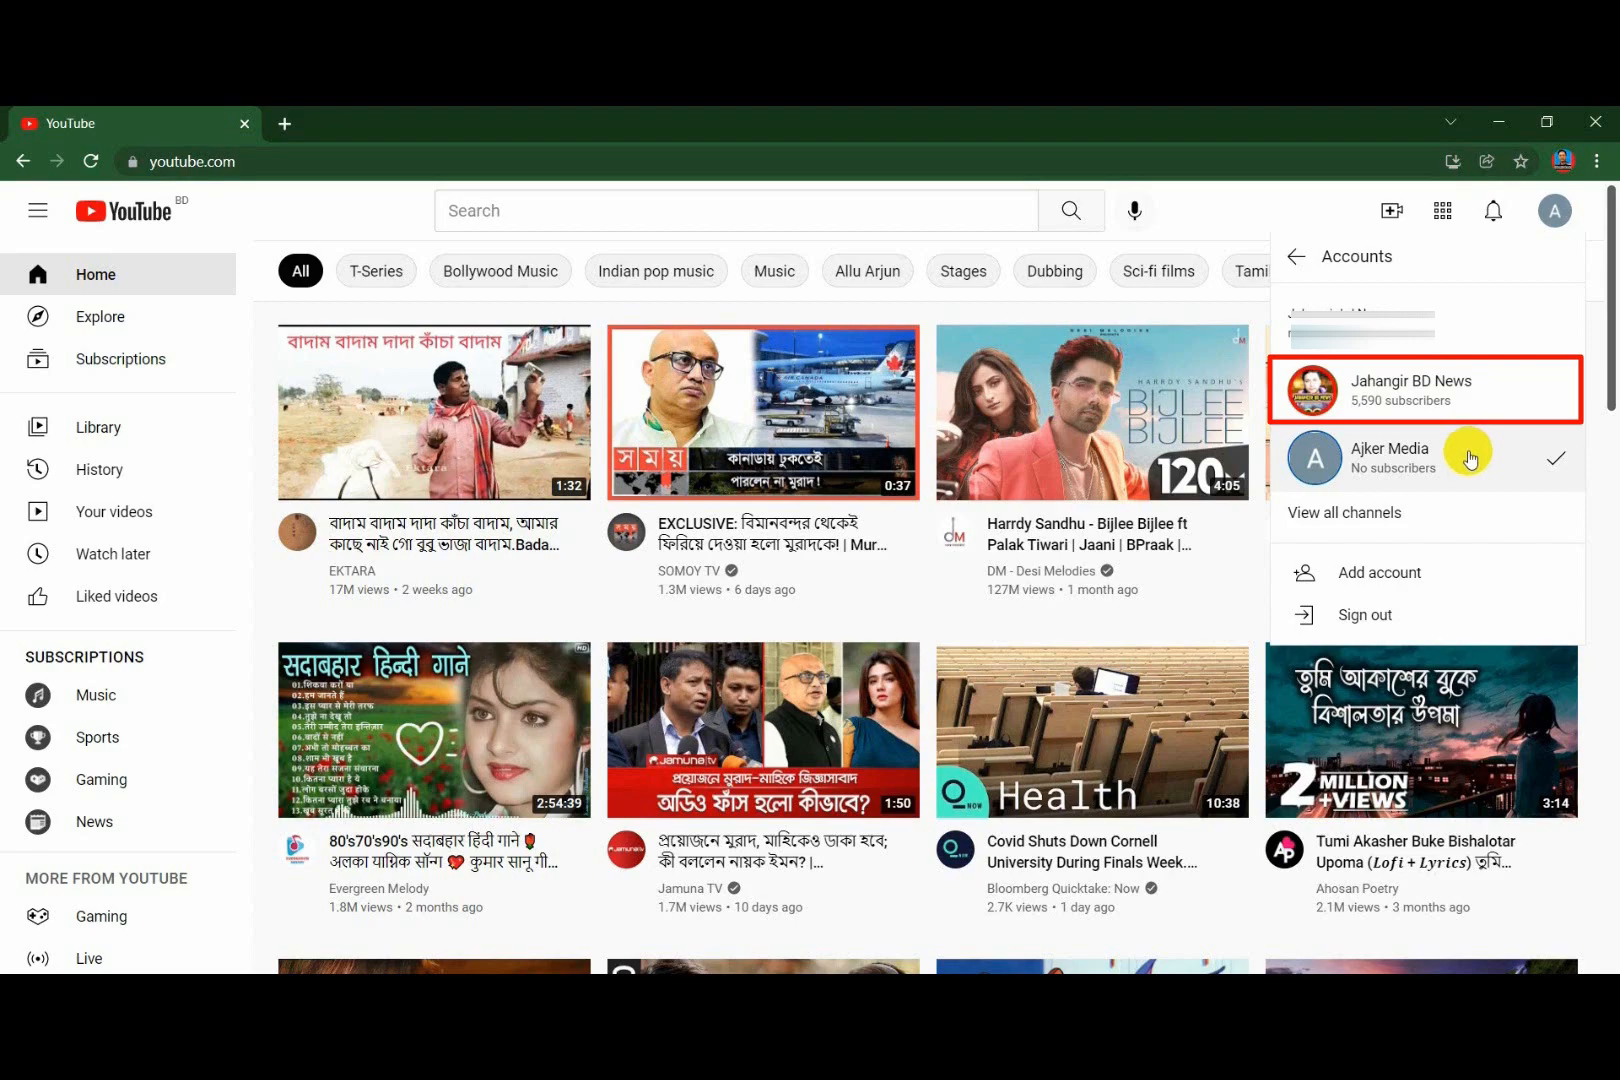
{"action": "left_click", "coordinate": [1406, 393]}
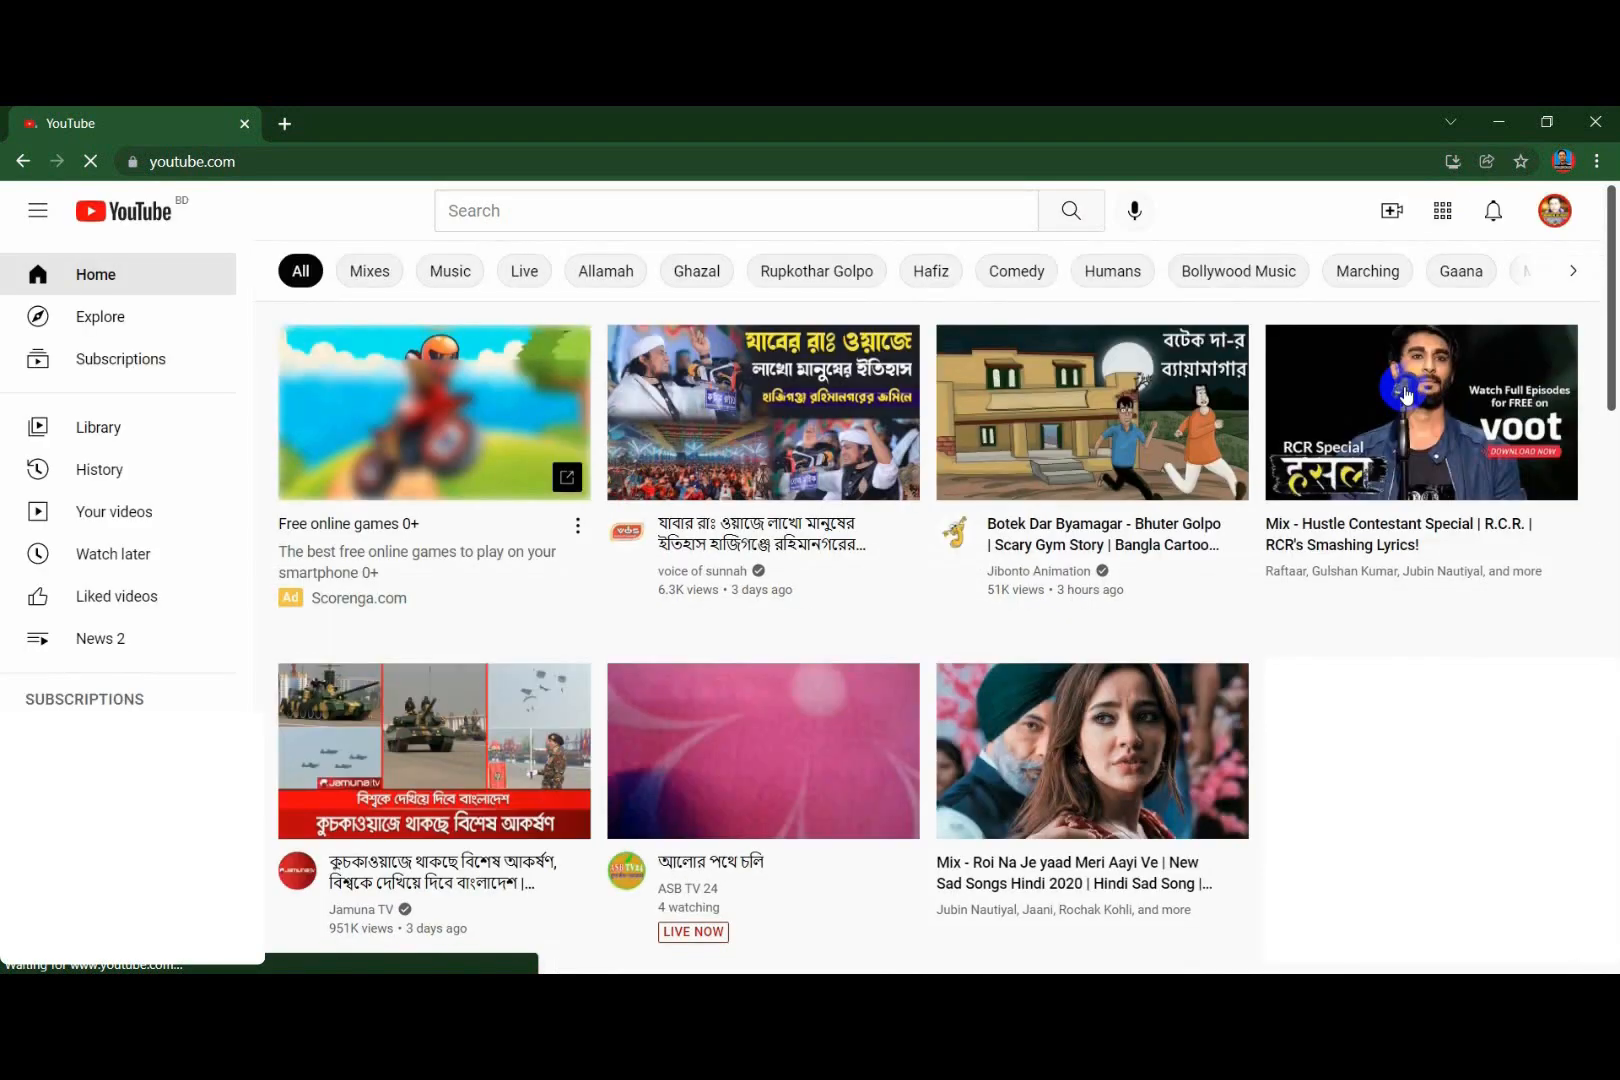
- Open the YouTube account management page through the original channel's advanced settings in YouTube Studio
{"action": "left_click", "coordinate": [1565, 215]}
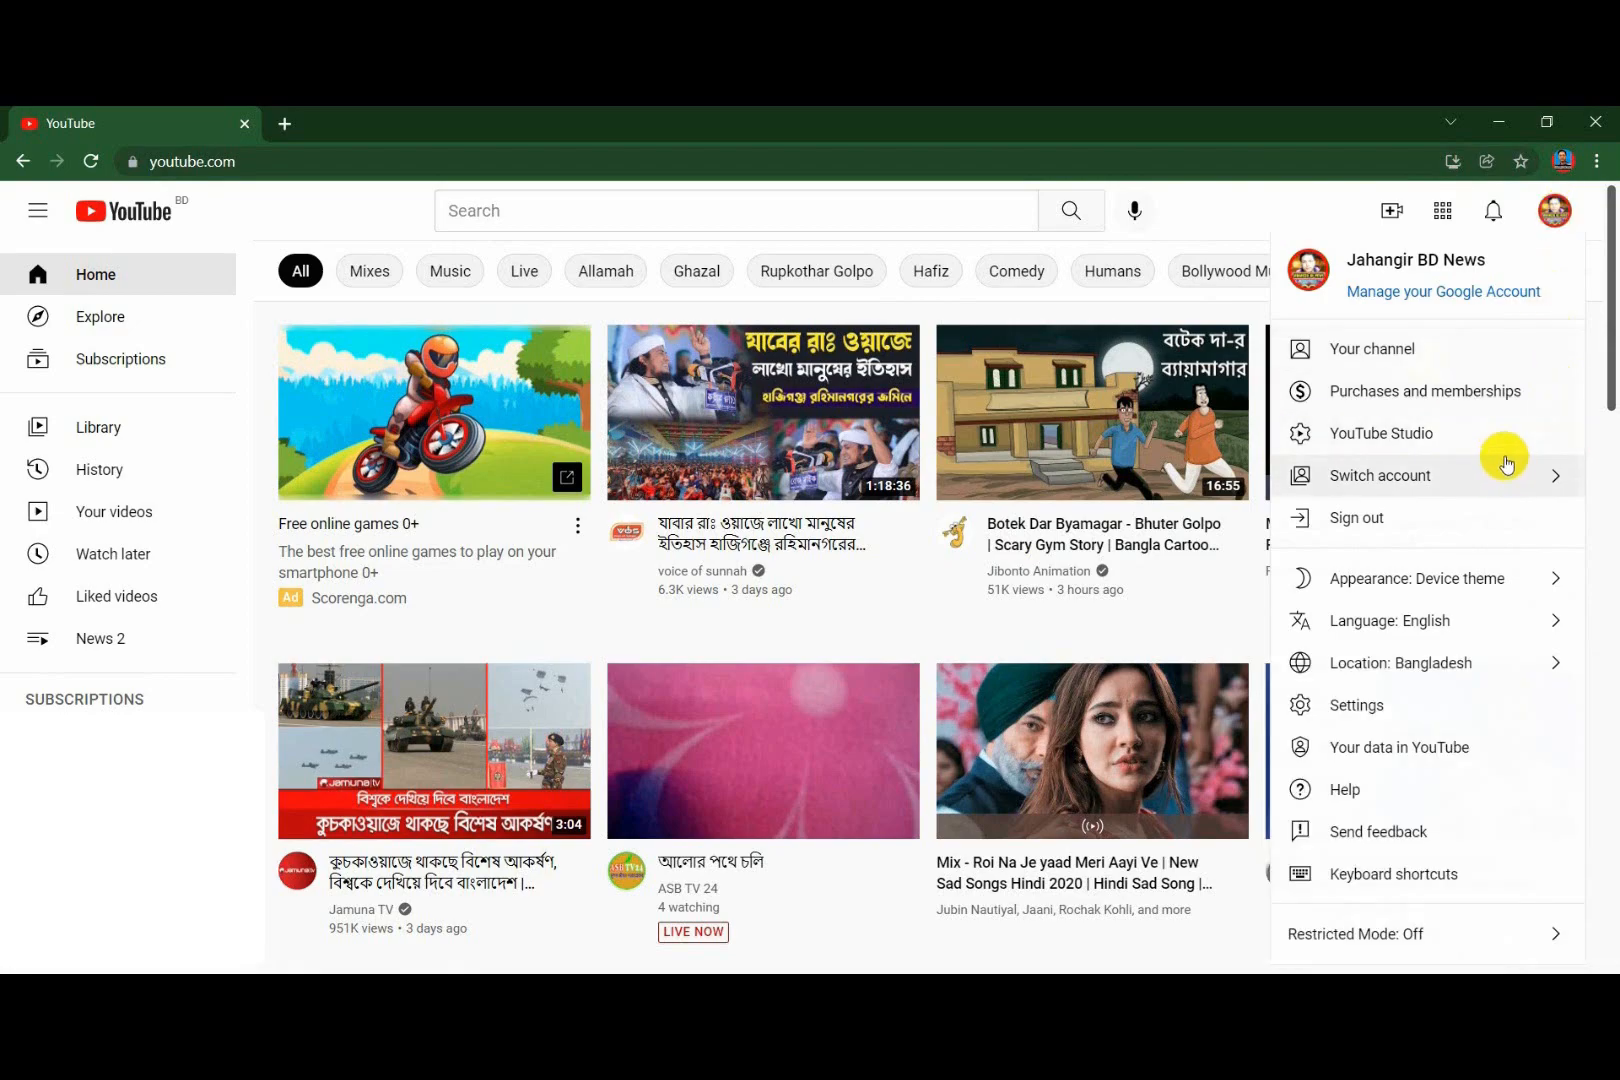
{"action": "left_click", "coordinate": [1400, 435]}
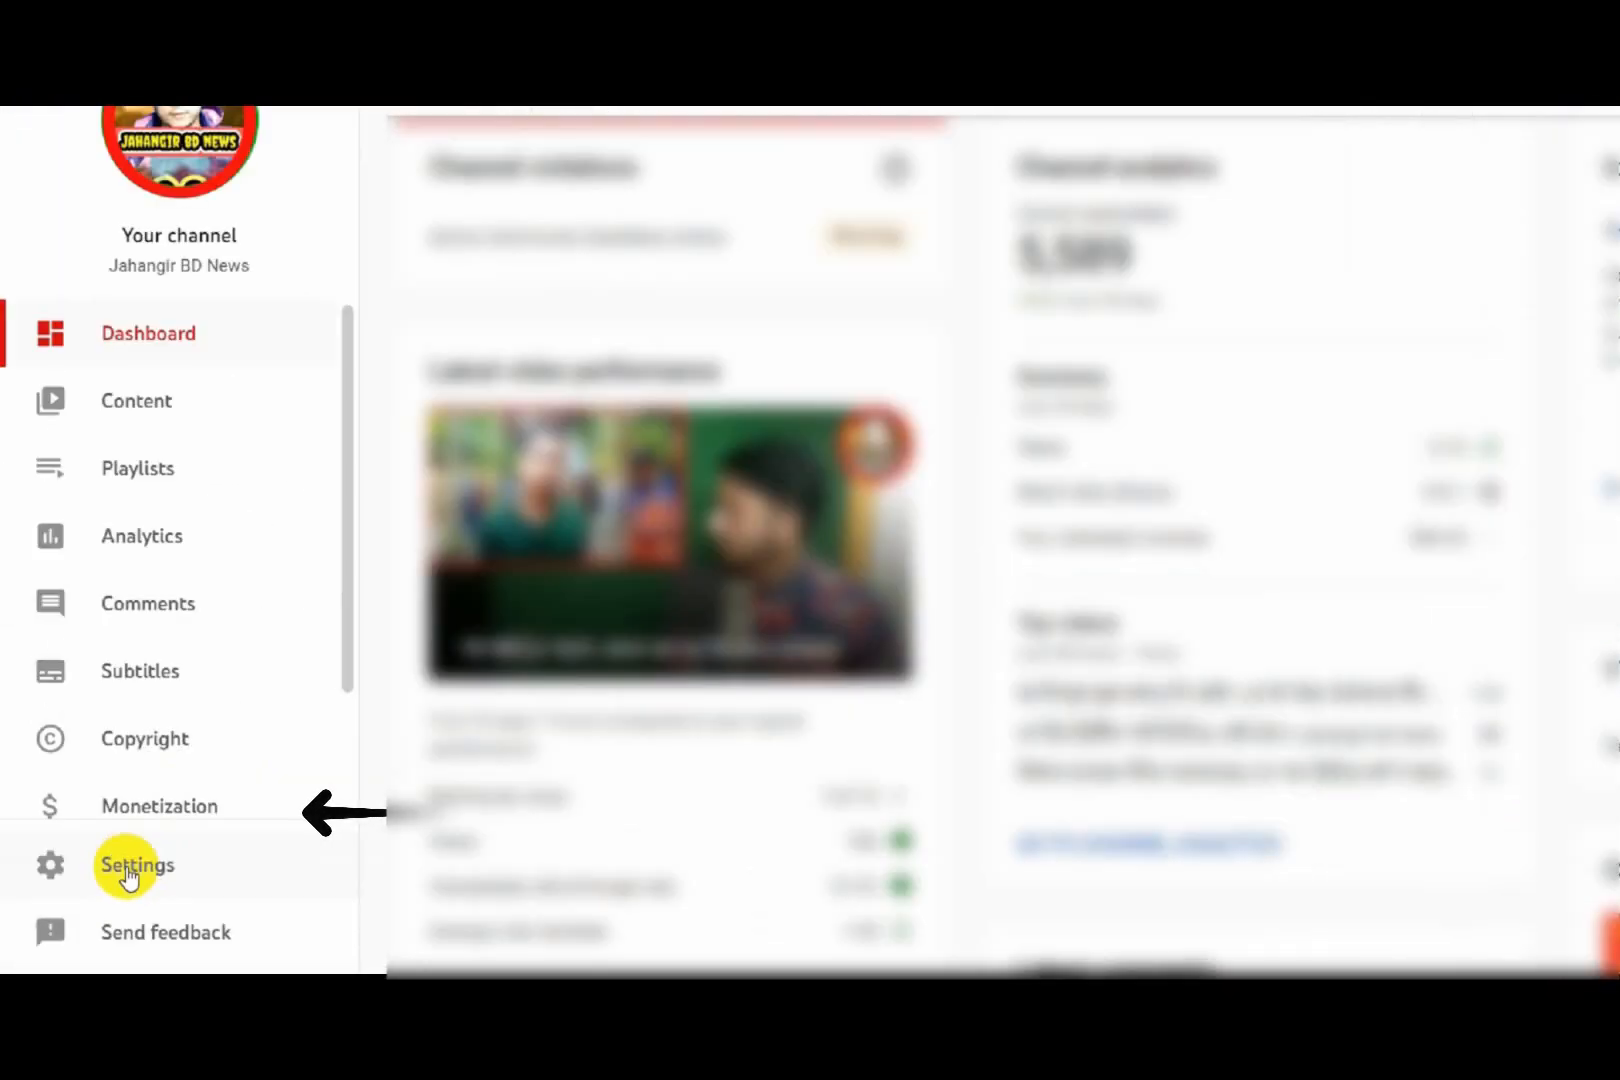
{"action": "left_click", "coordinate": [158, 845]}
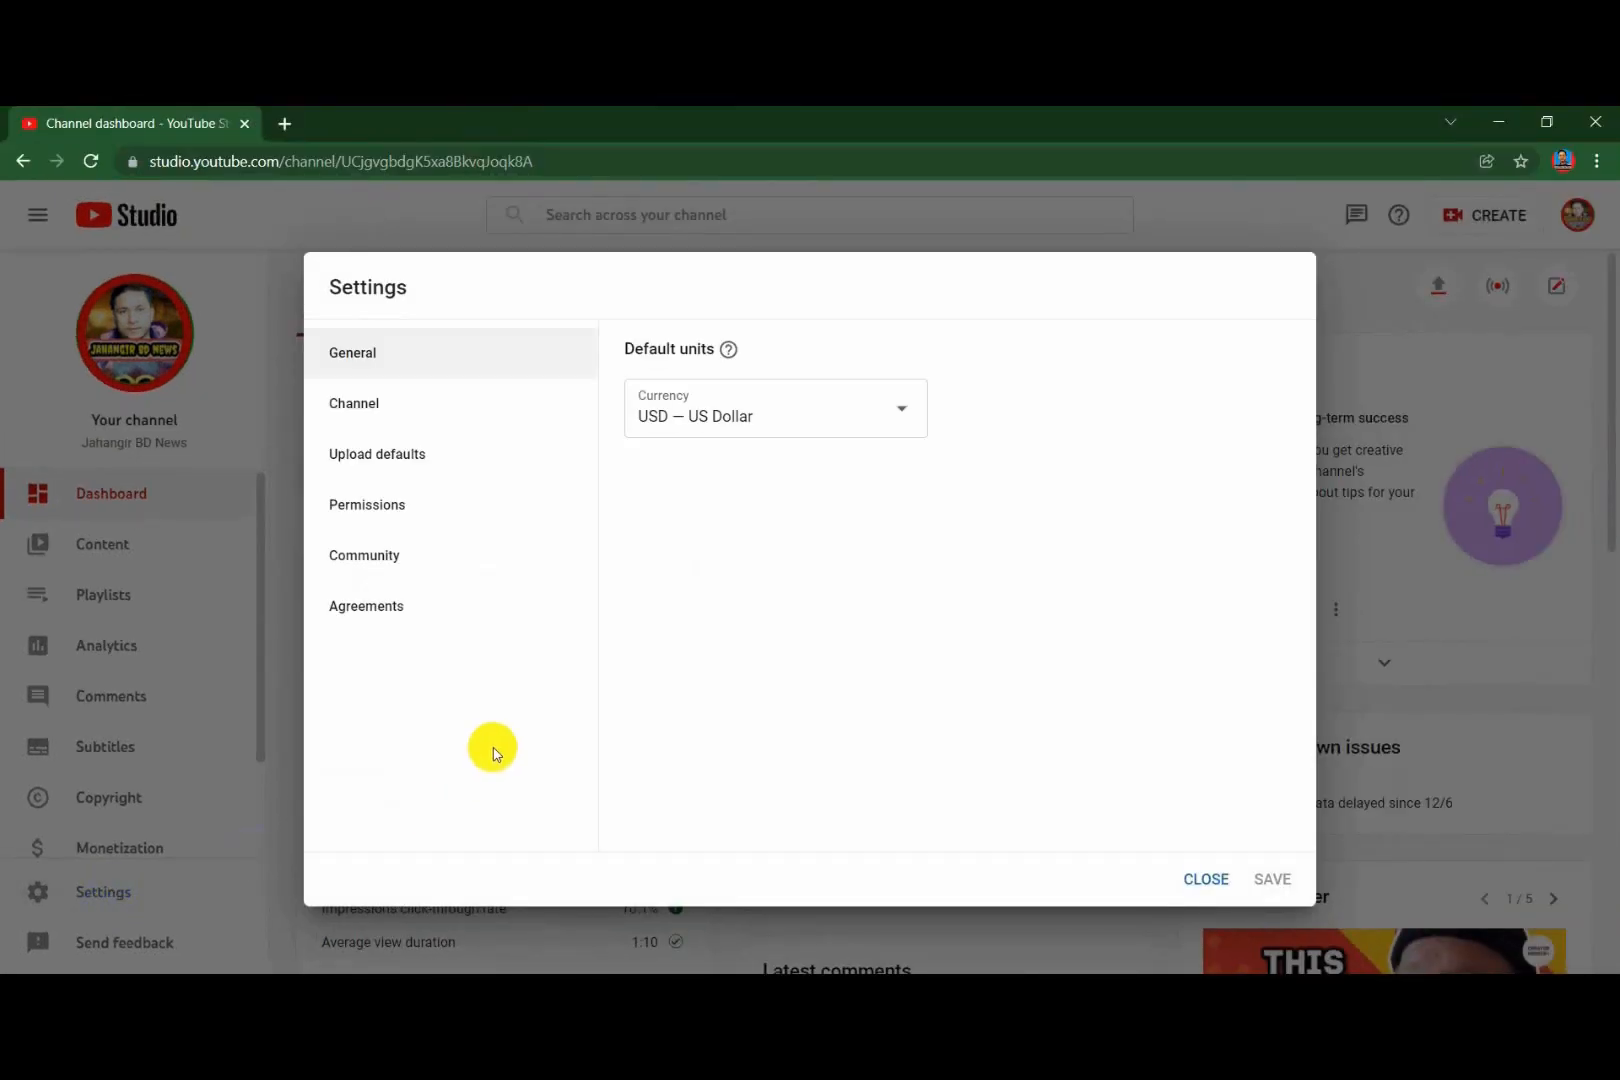
{"action": "left_click", "coordinate": [368, 408]}
{"action": "left_click", "coordinate": [815, 357]}
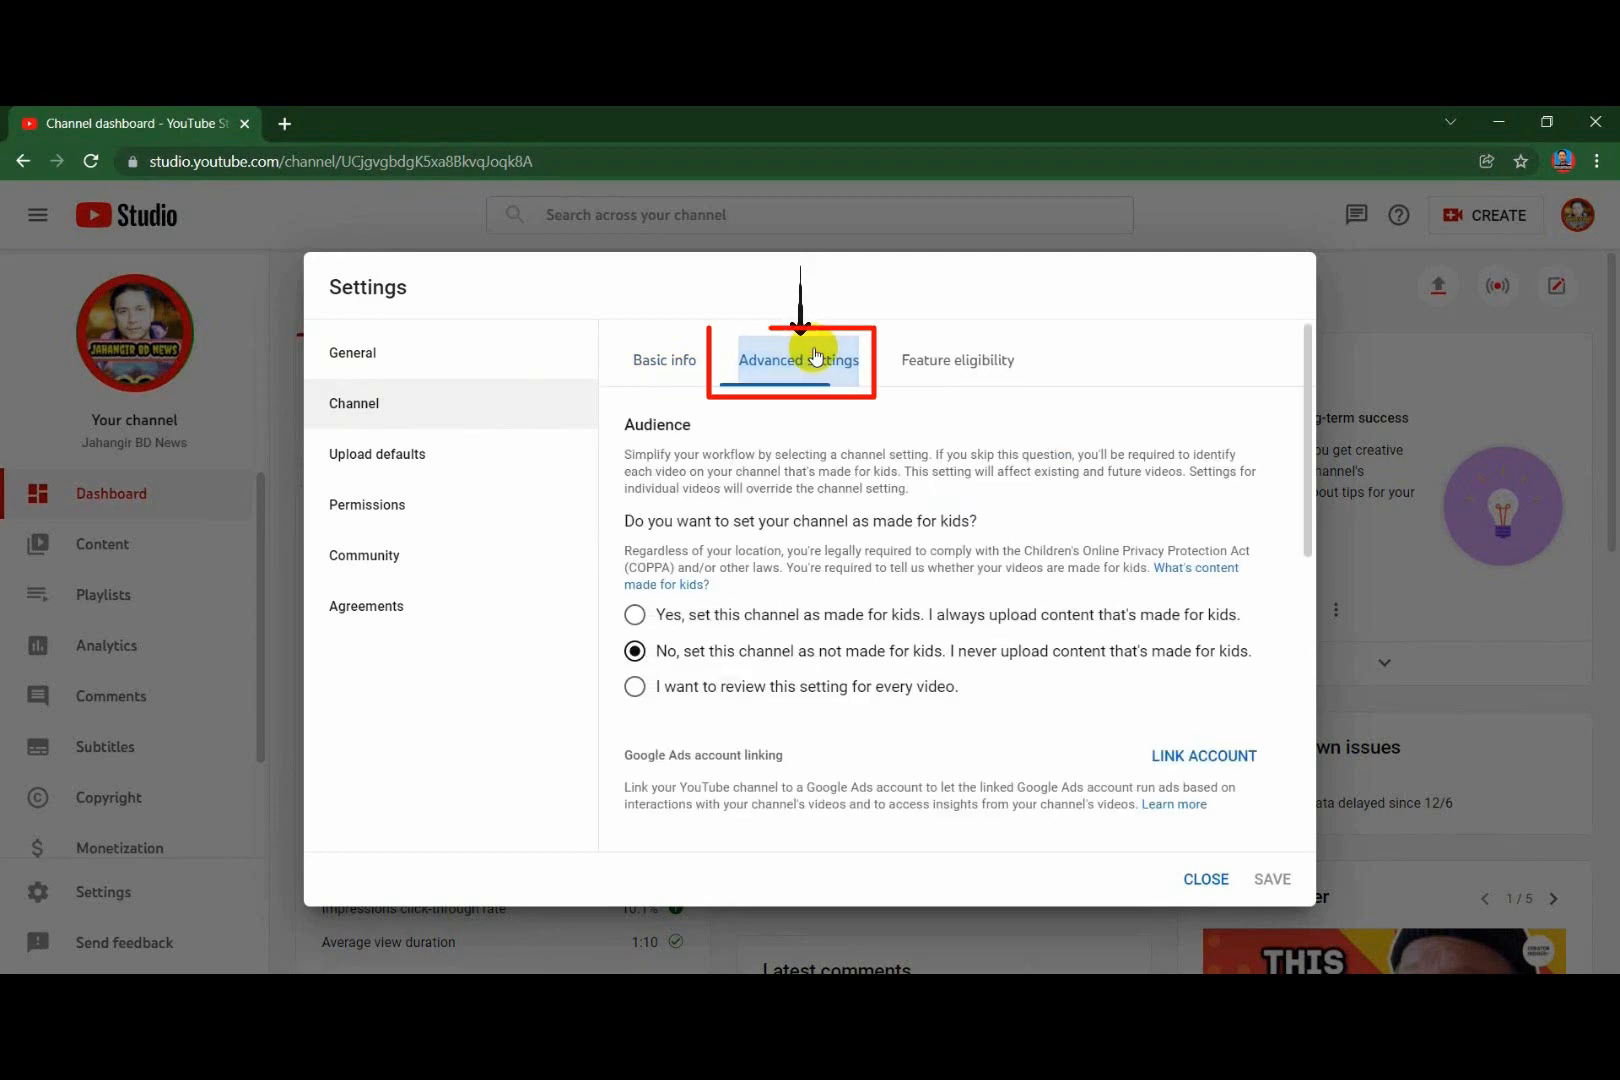
{"action": "scroll", "coordinate": [915, 540], "scroll_direction": "down", "scroll_amount": 10}
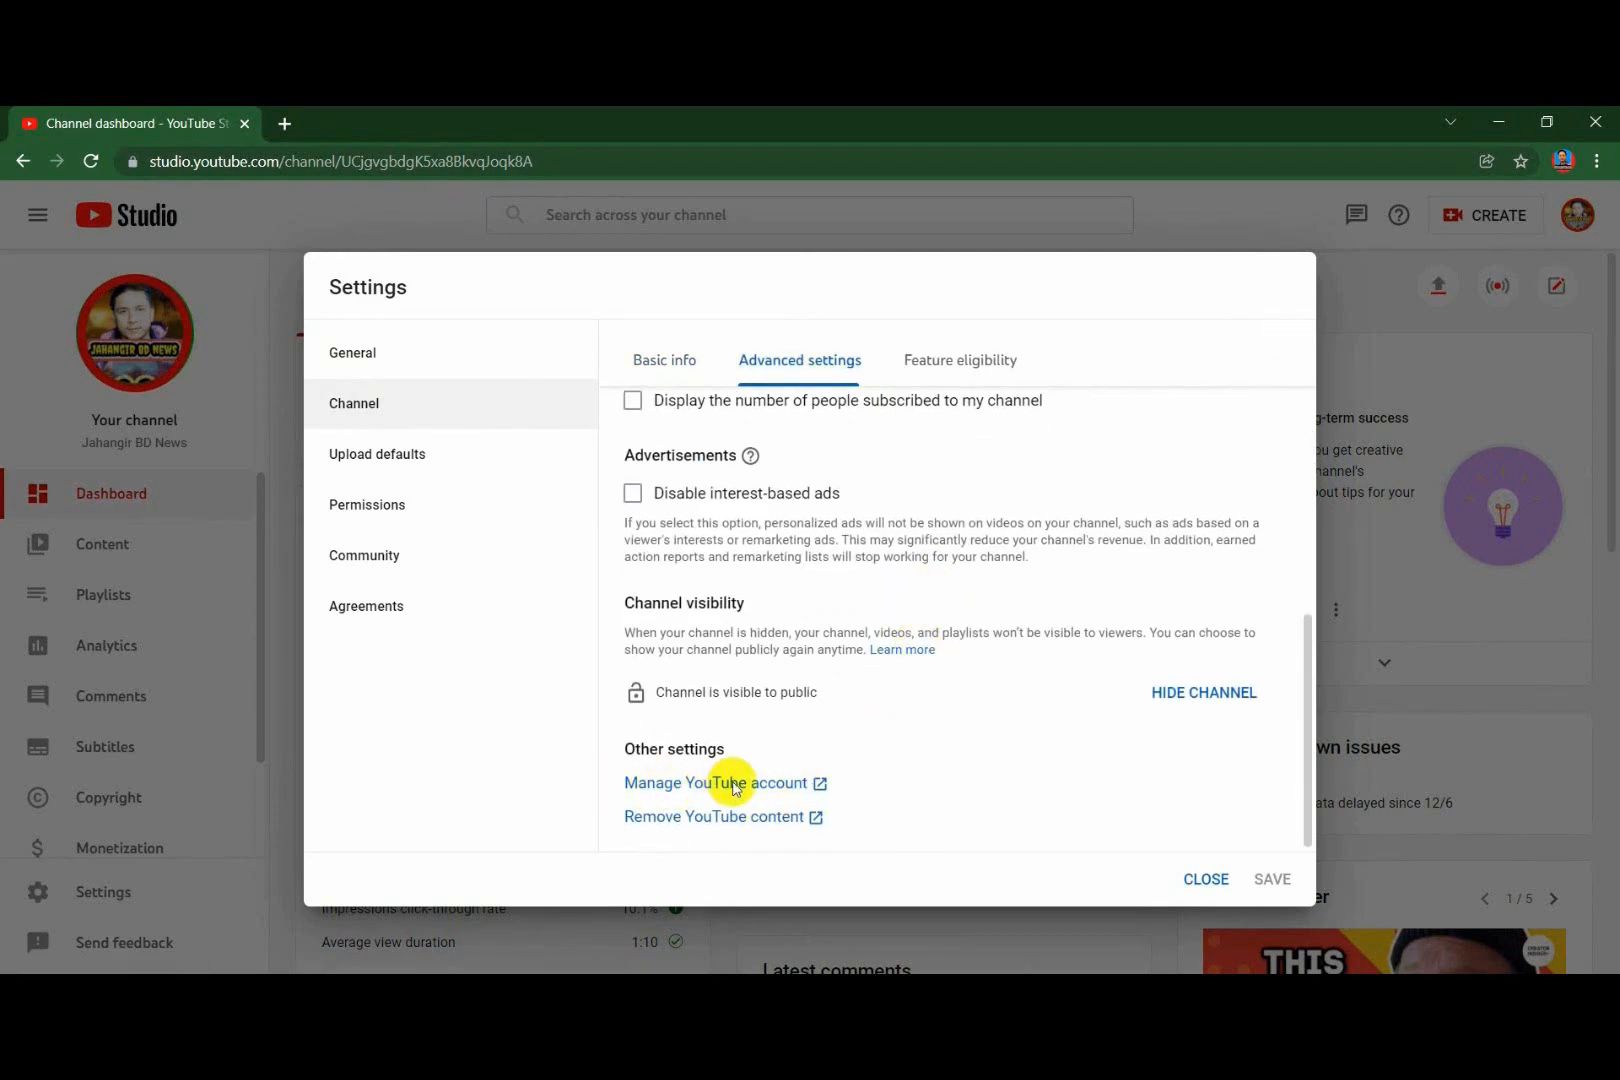
{"action": "left_click", "coordinate": [735, 785]}
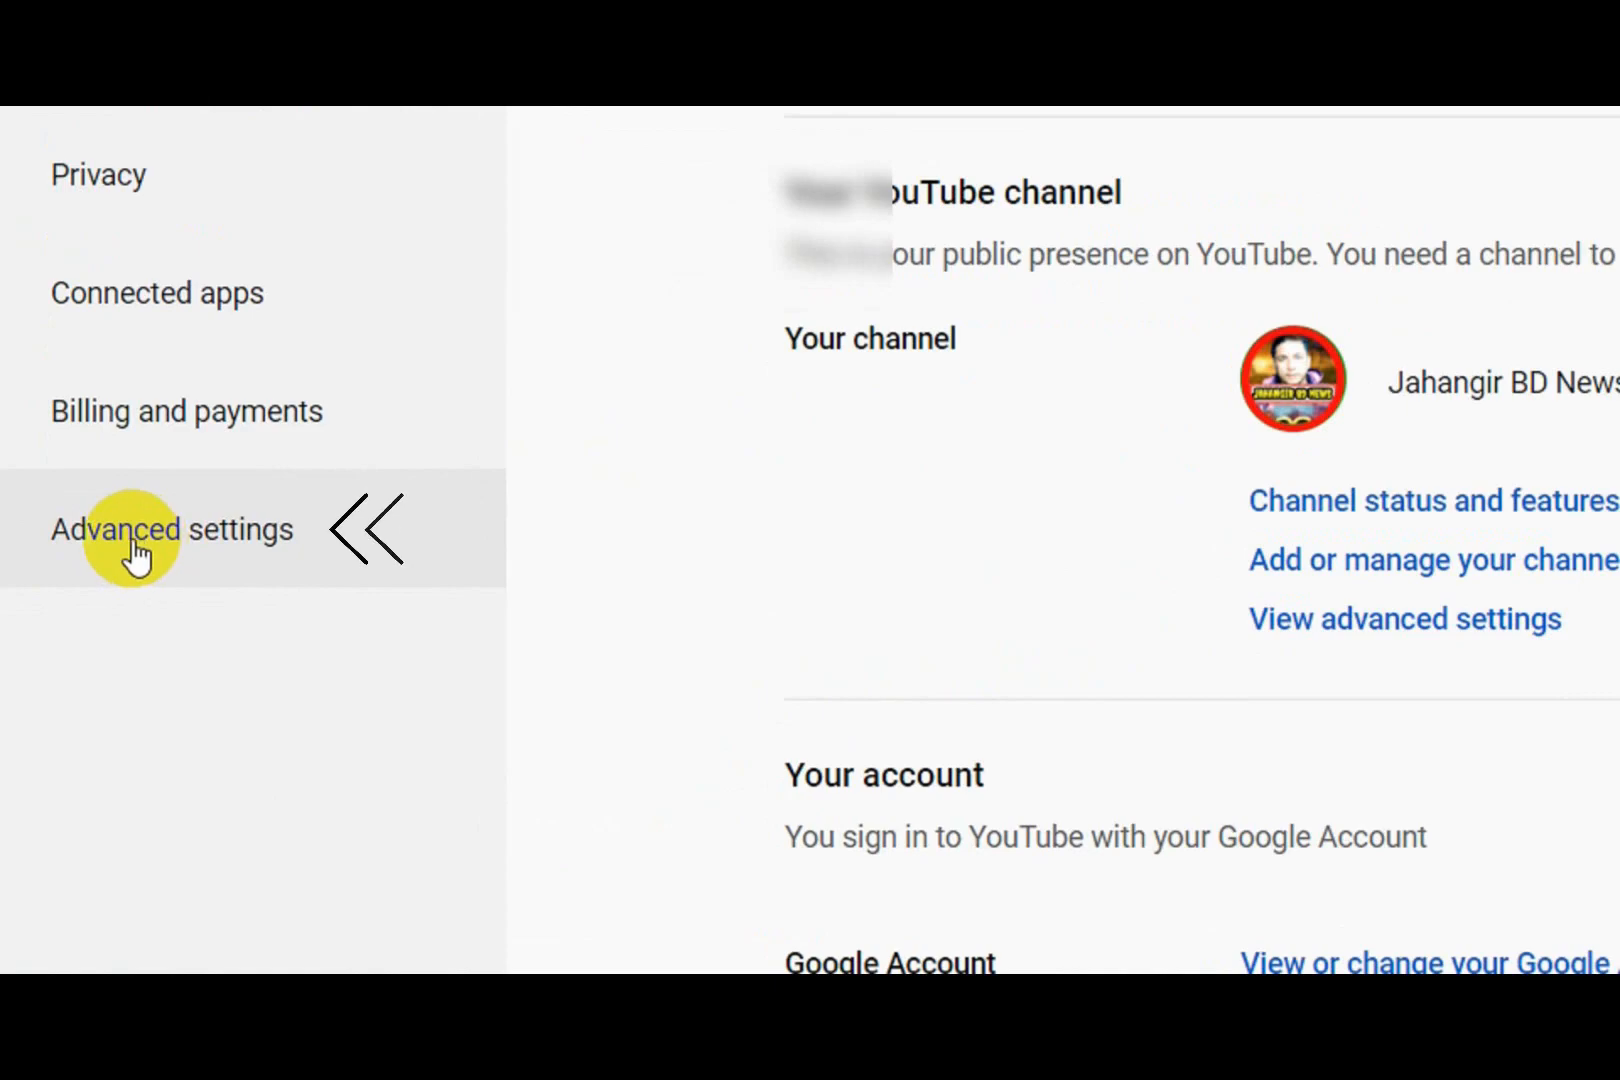
- Start moving the channel to a brand account from the account's advanced settings and verify identity with the Google account password
{"action": "left_click", "coordinate": [125, 588]}
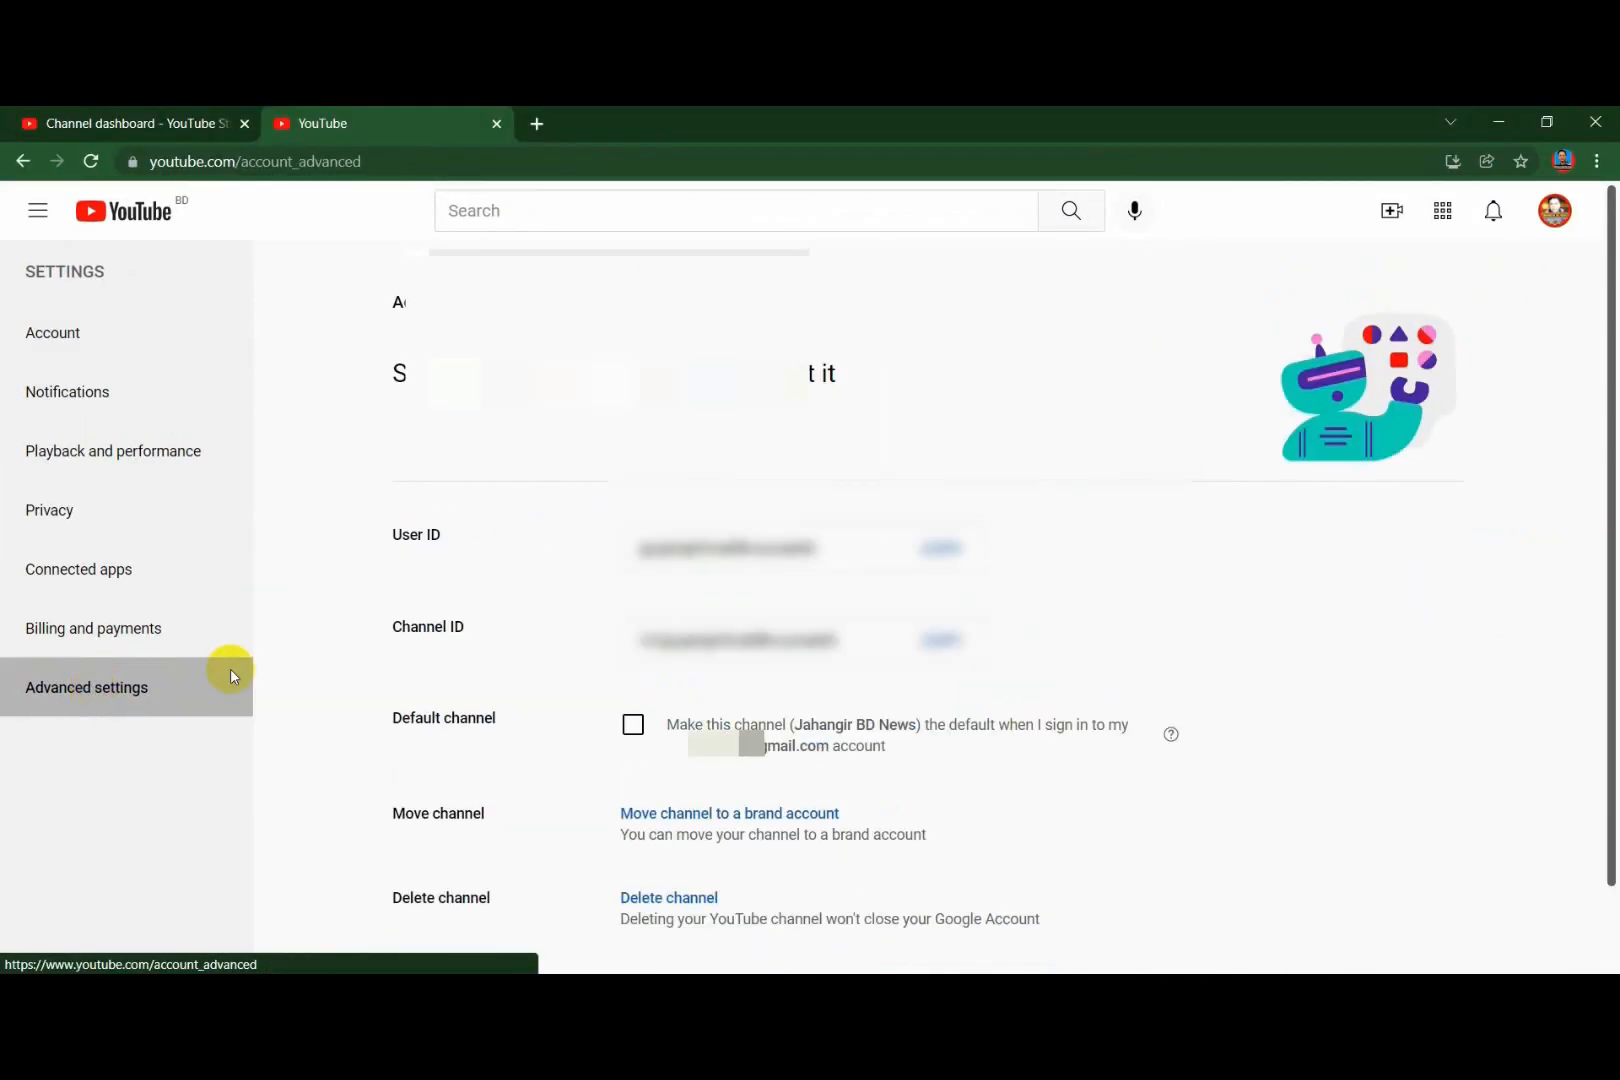
{"action": "scroll", "coordinate": [708, 725], "scroll_direction": "down", "scroll_amount": 1}
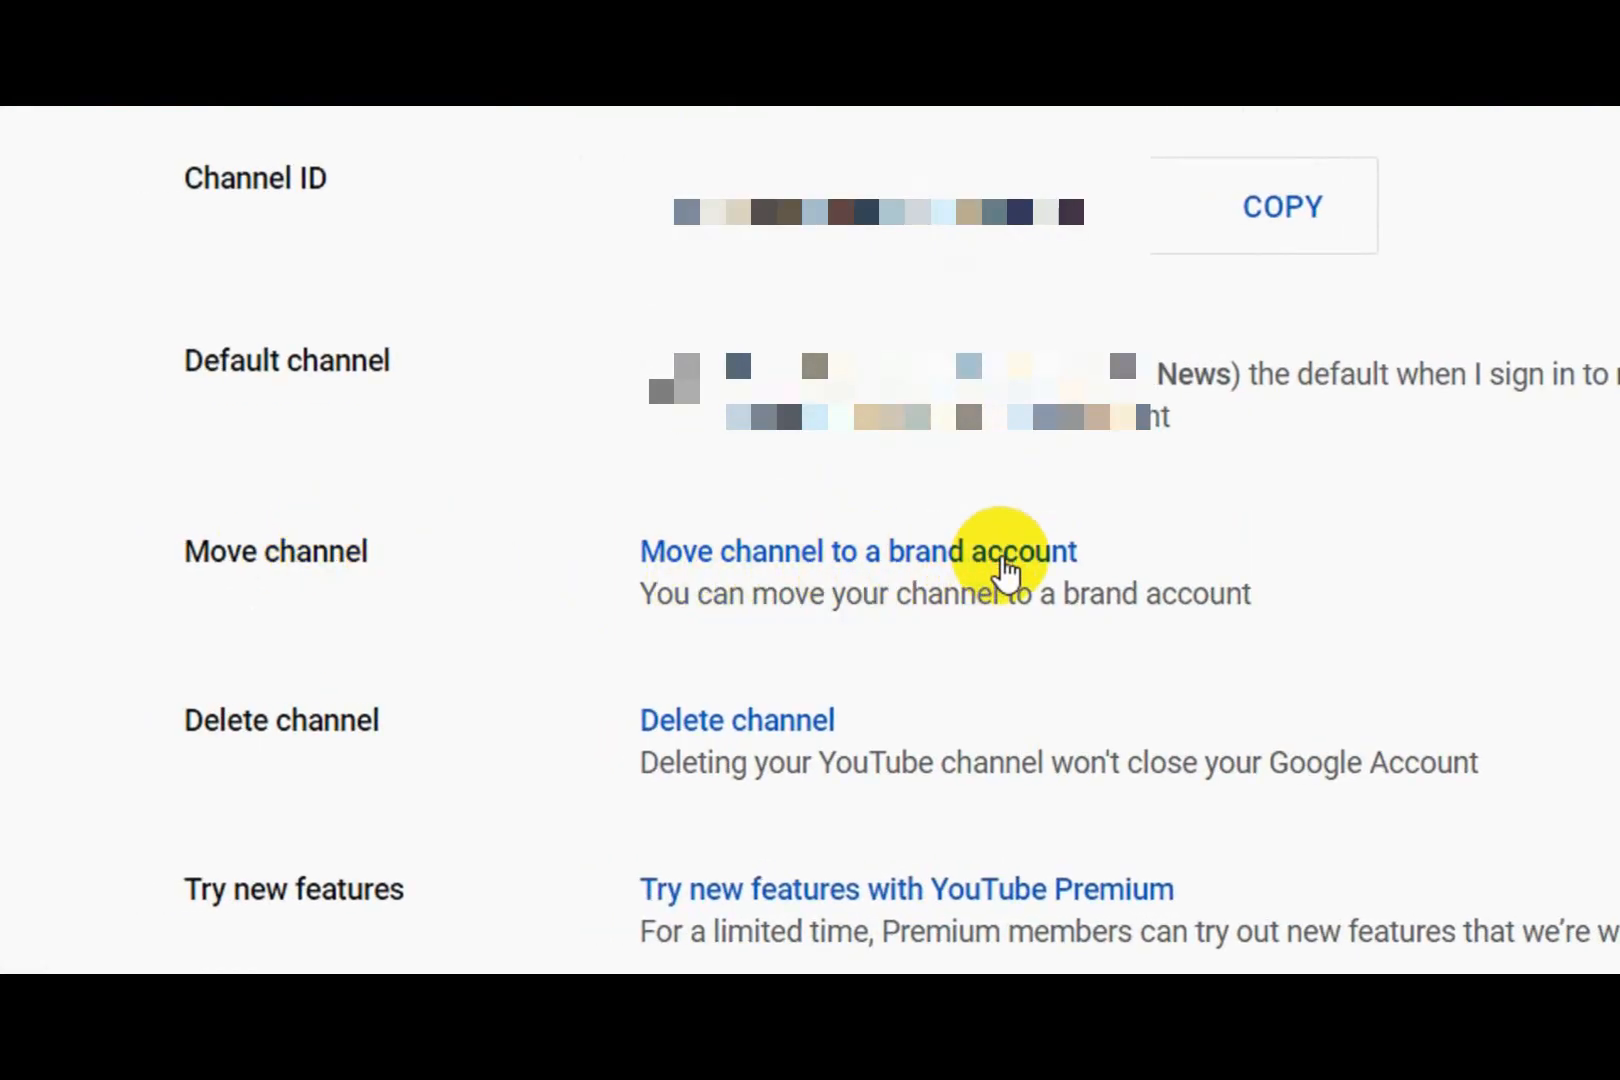
{"action": "left_click", "coordinate": [1003, 556]}
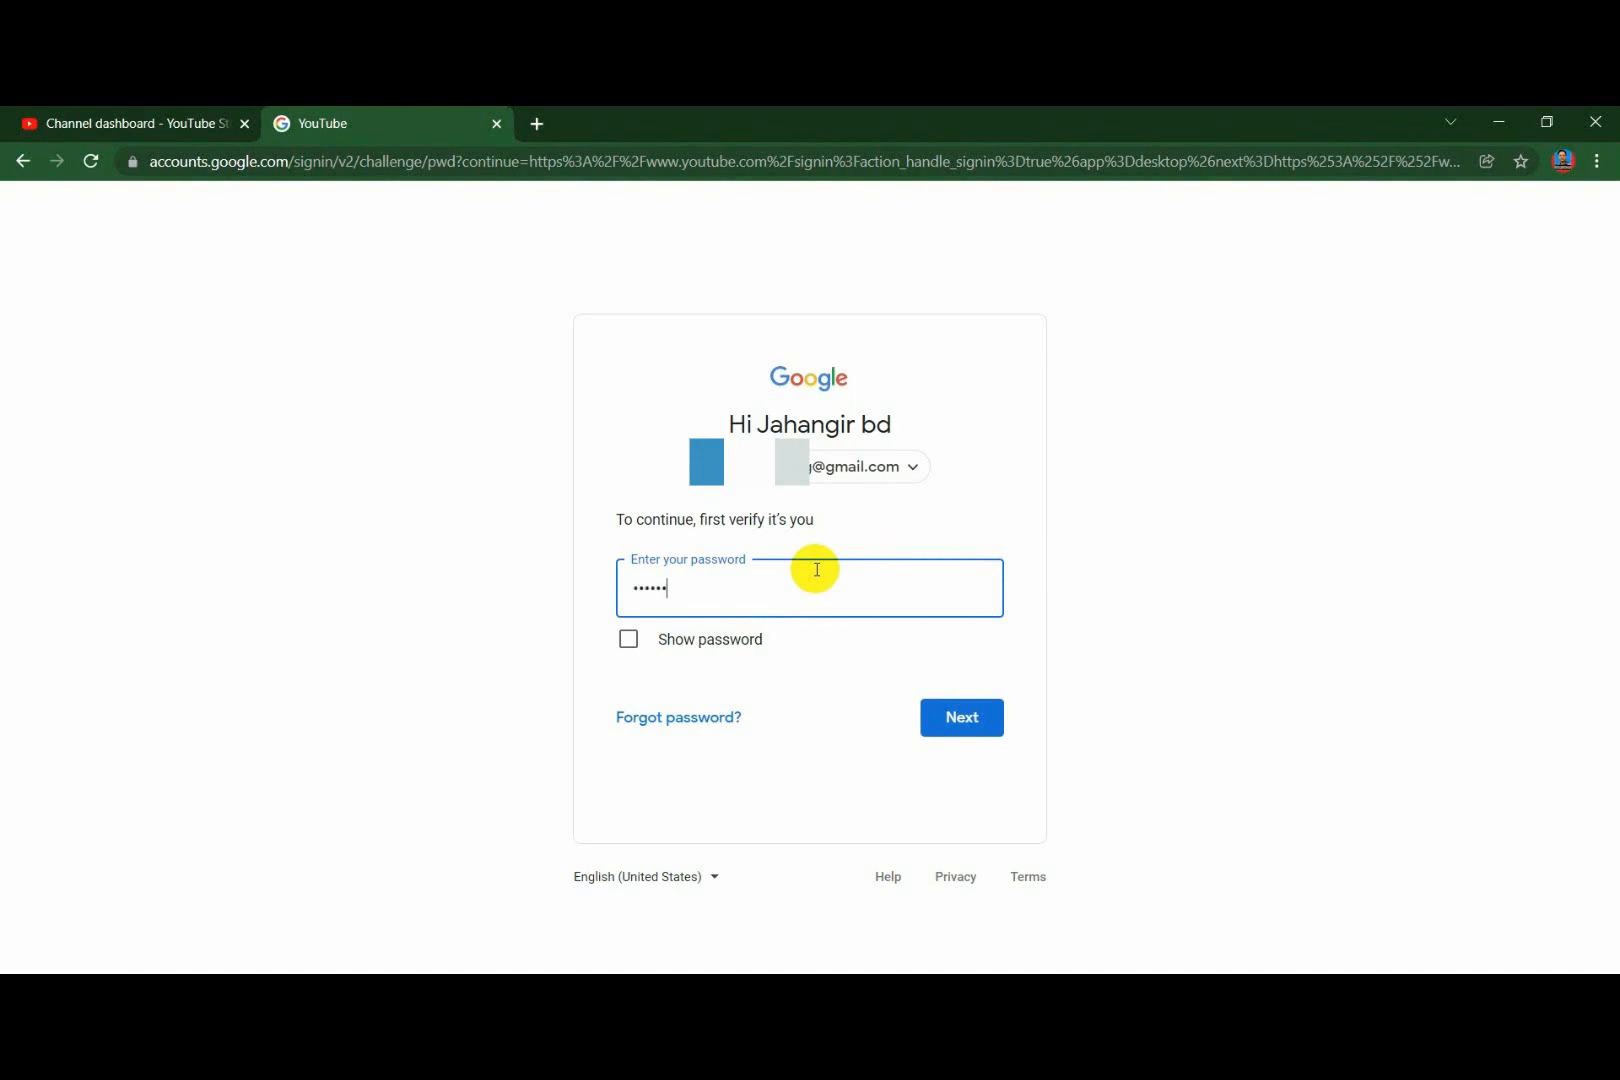
{"action": "type", "text": "••••"}
{"action": "left_click", "coordinate": [963, 720]}
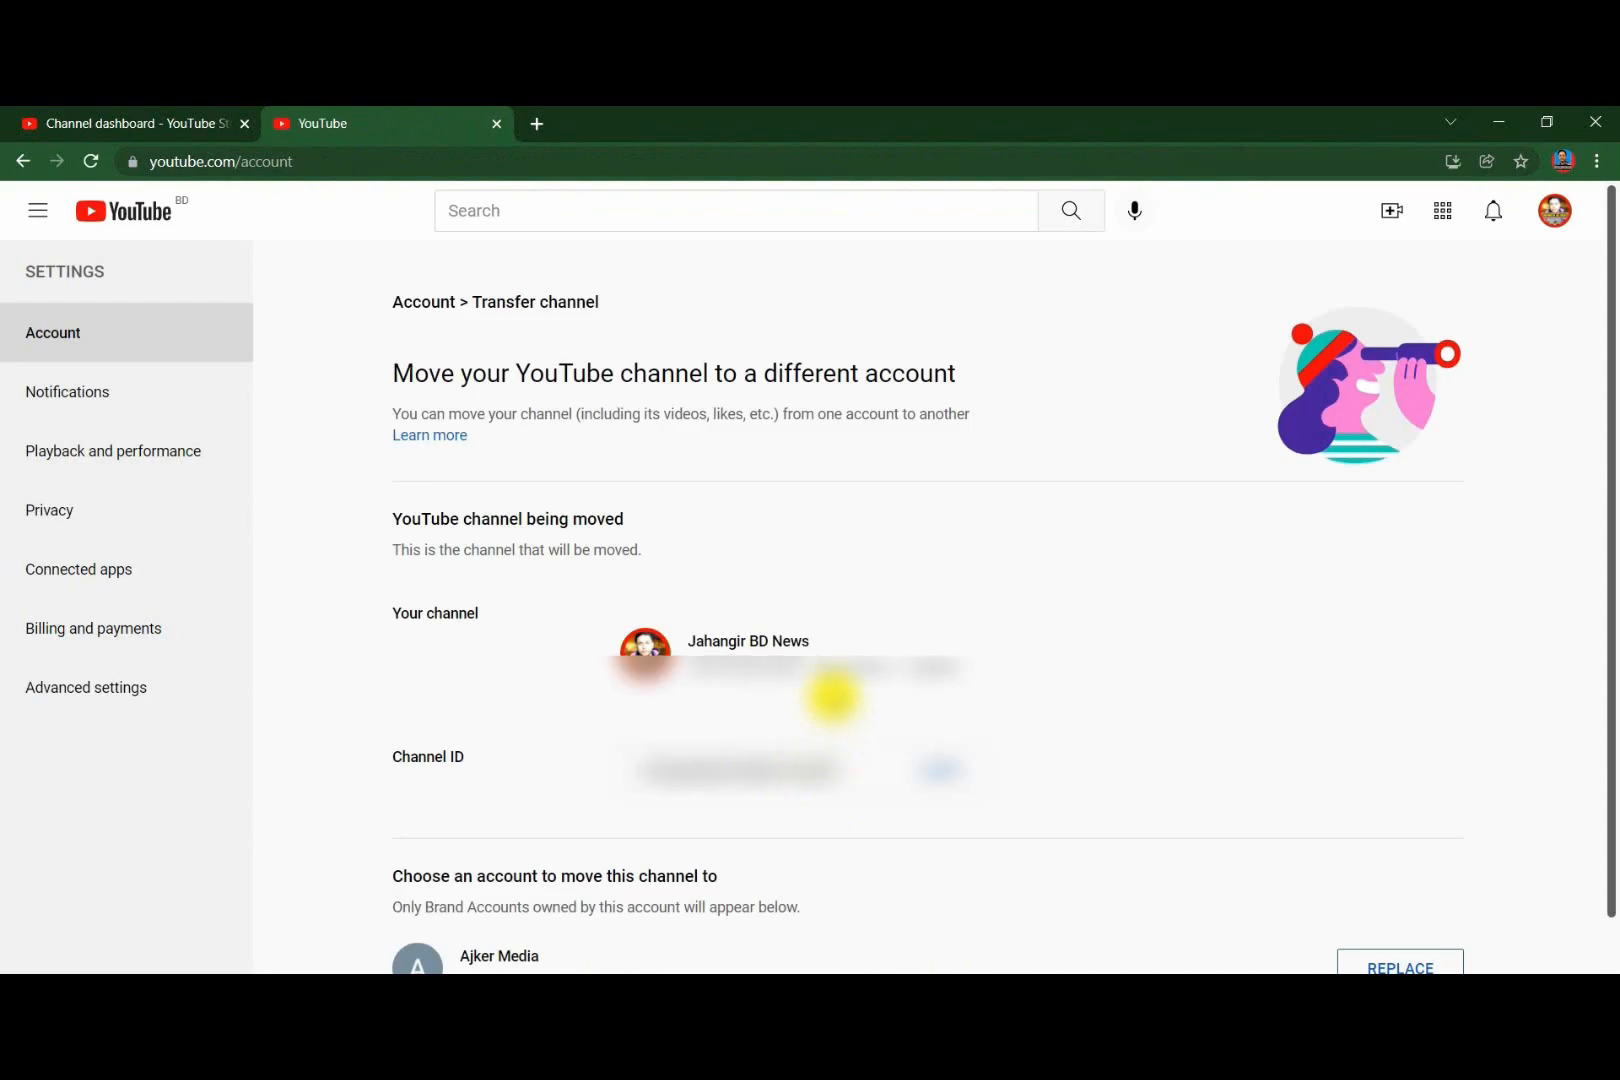
- Move the channel to the Ajker Media brand account, acknowledging and confirming the deletion of the channel it replaces
{"action": "scroll", "coordinate": [833, 697], "scroll_direction": "down", "scroll_amount": 2}
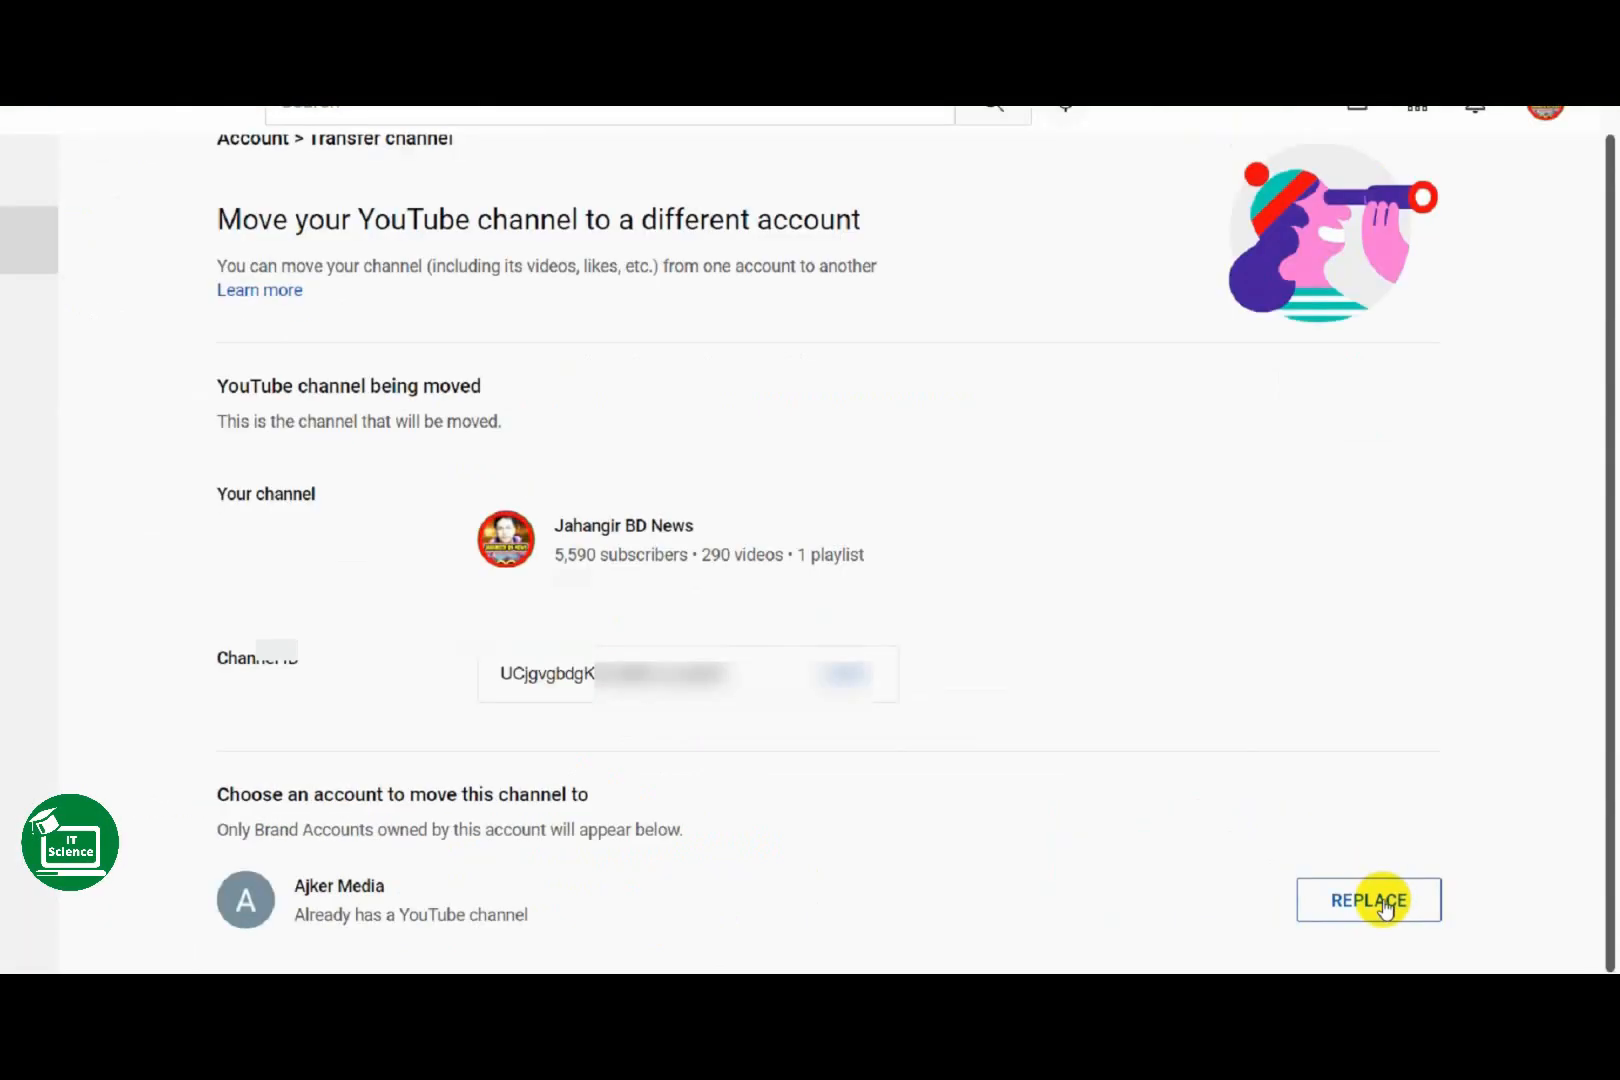
{"action": "left_click", "coordinate": [1385, 905]}
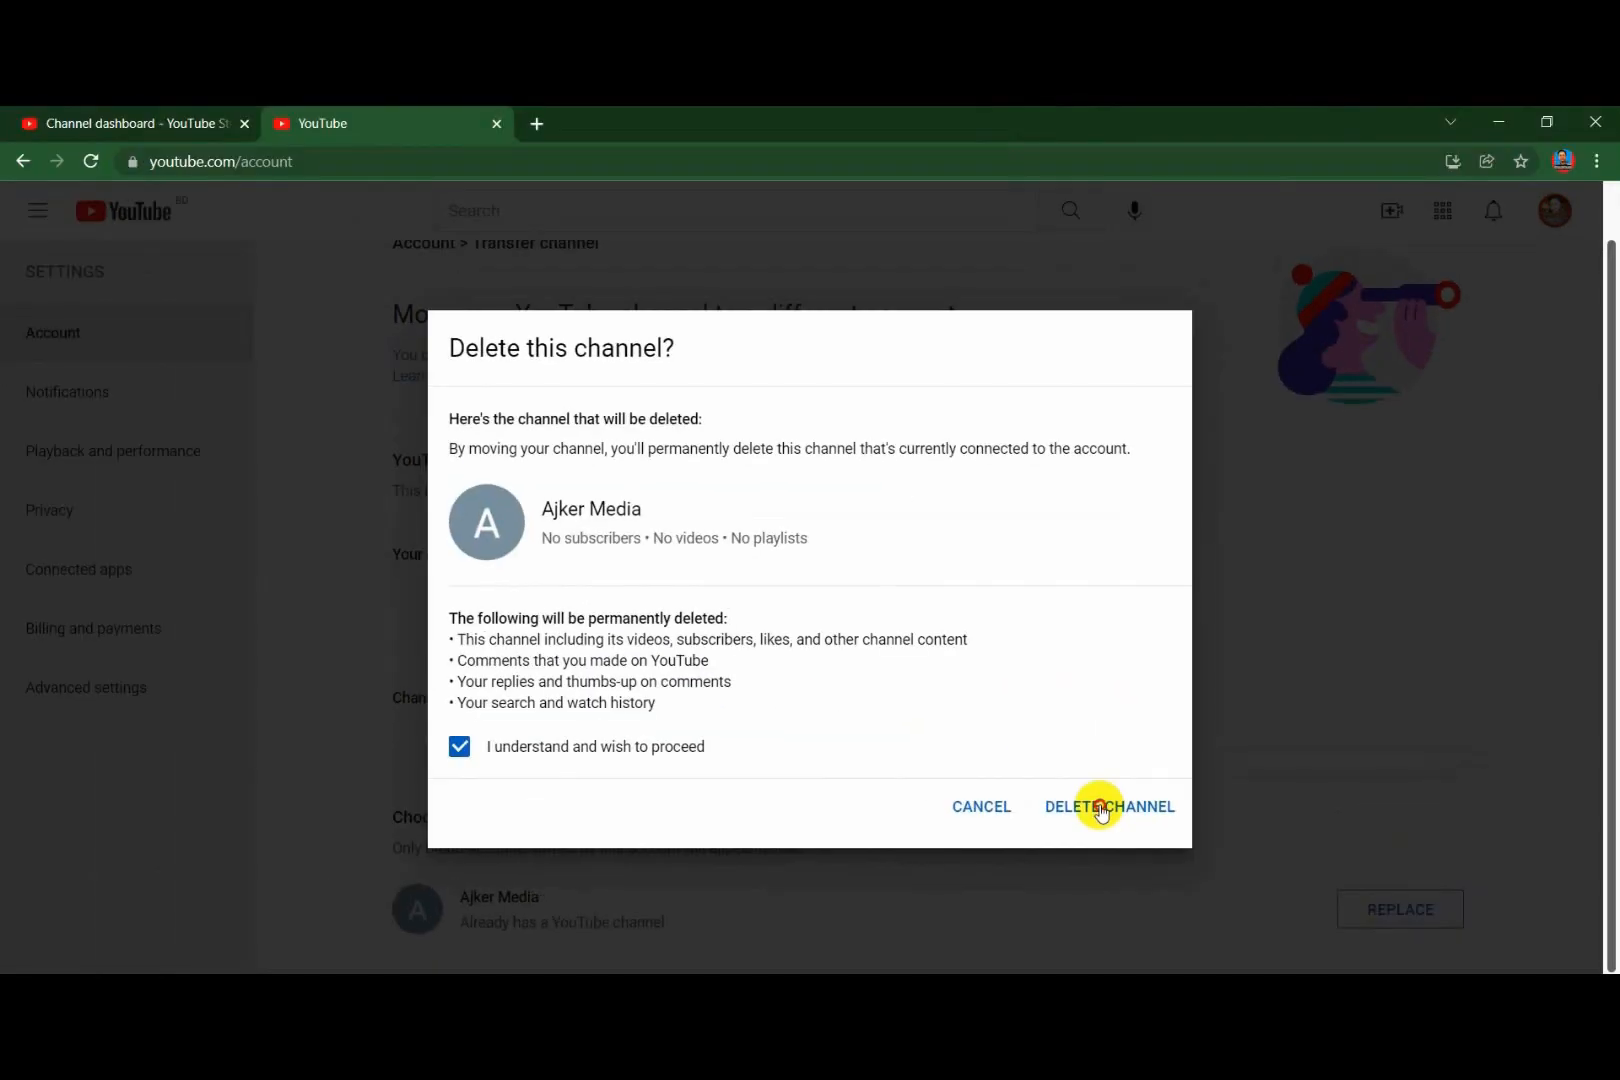
{"action": "left_click", "coordinate": [1100, 807]}
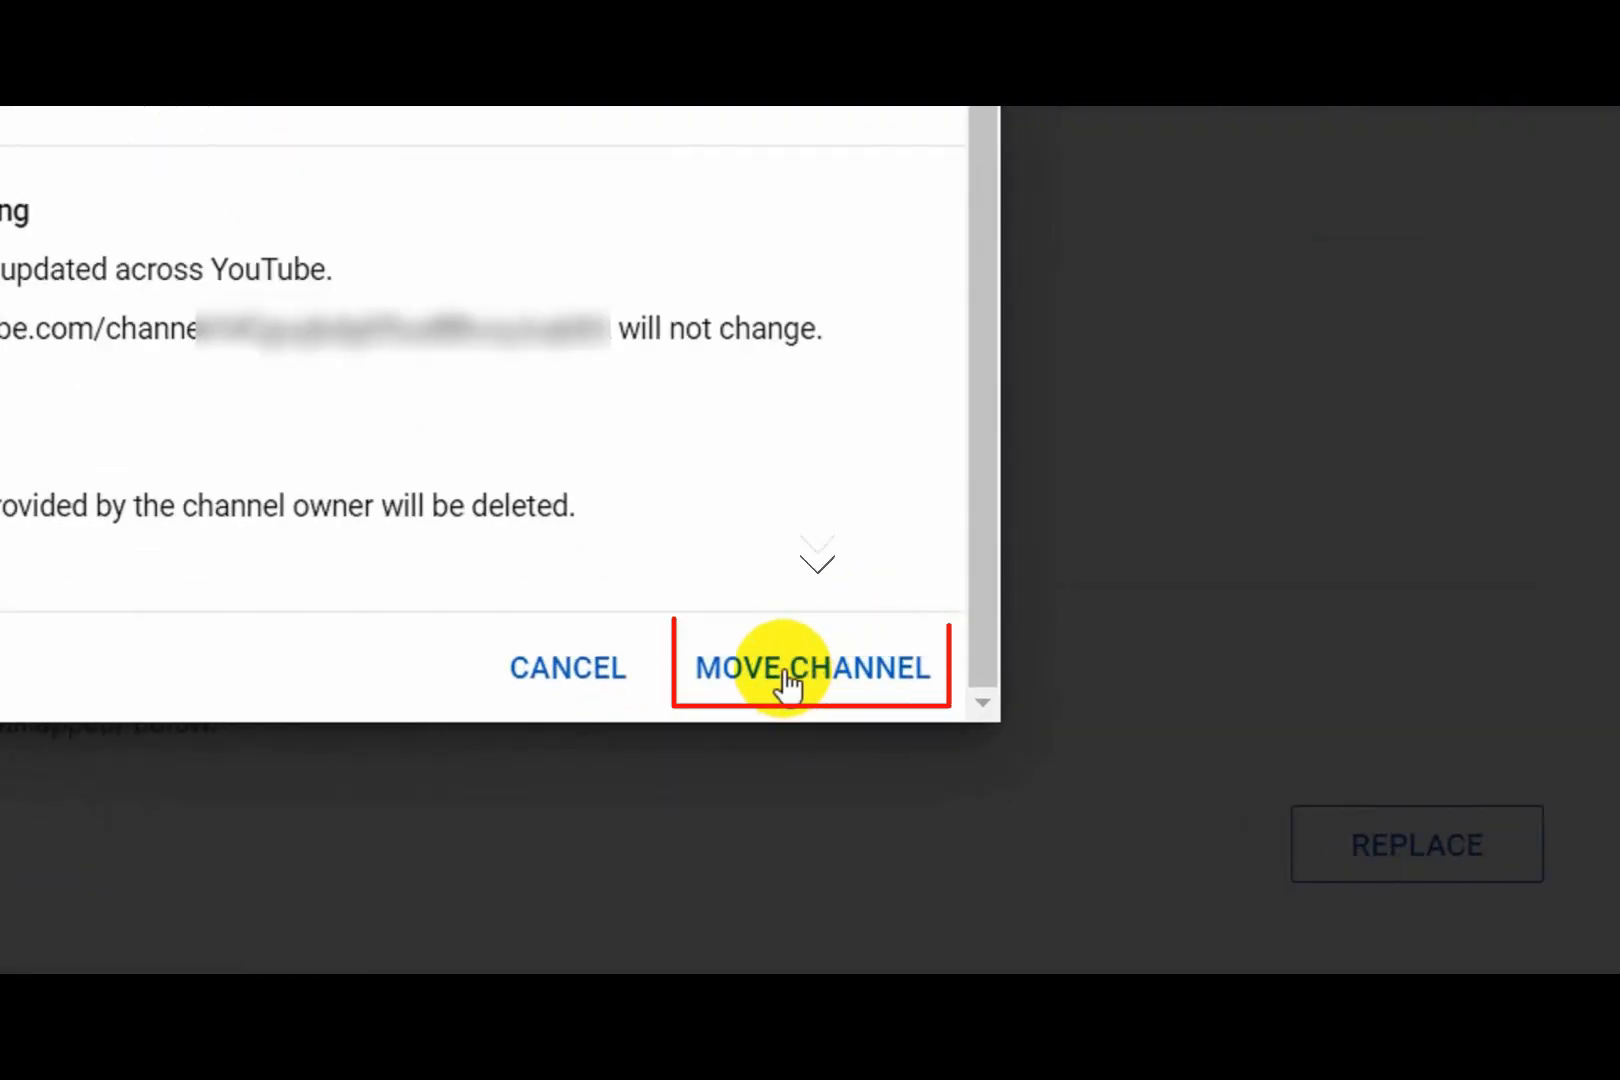
{"action": "left_click", "coordinate": [787, 686]}
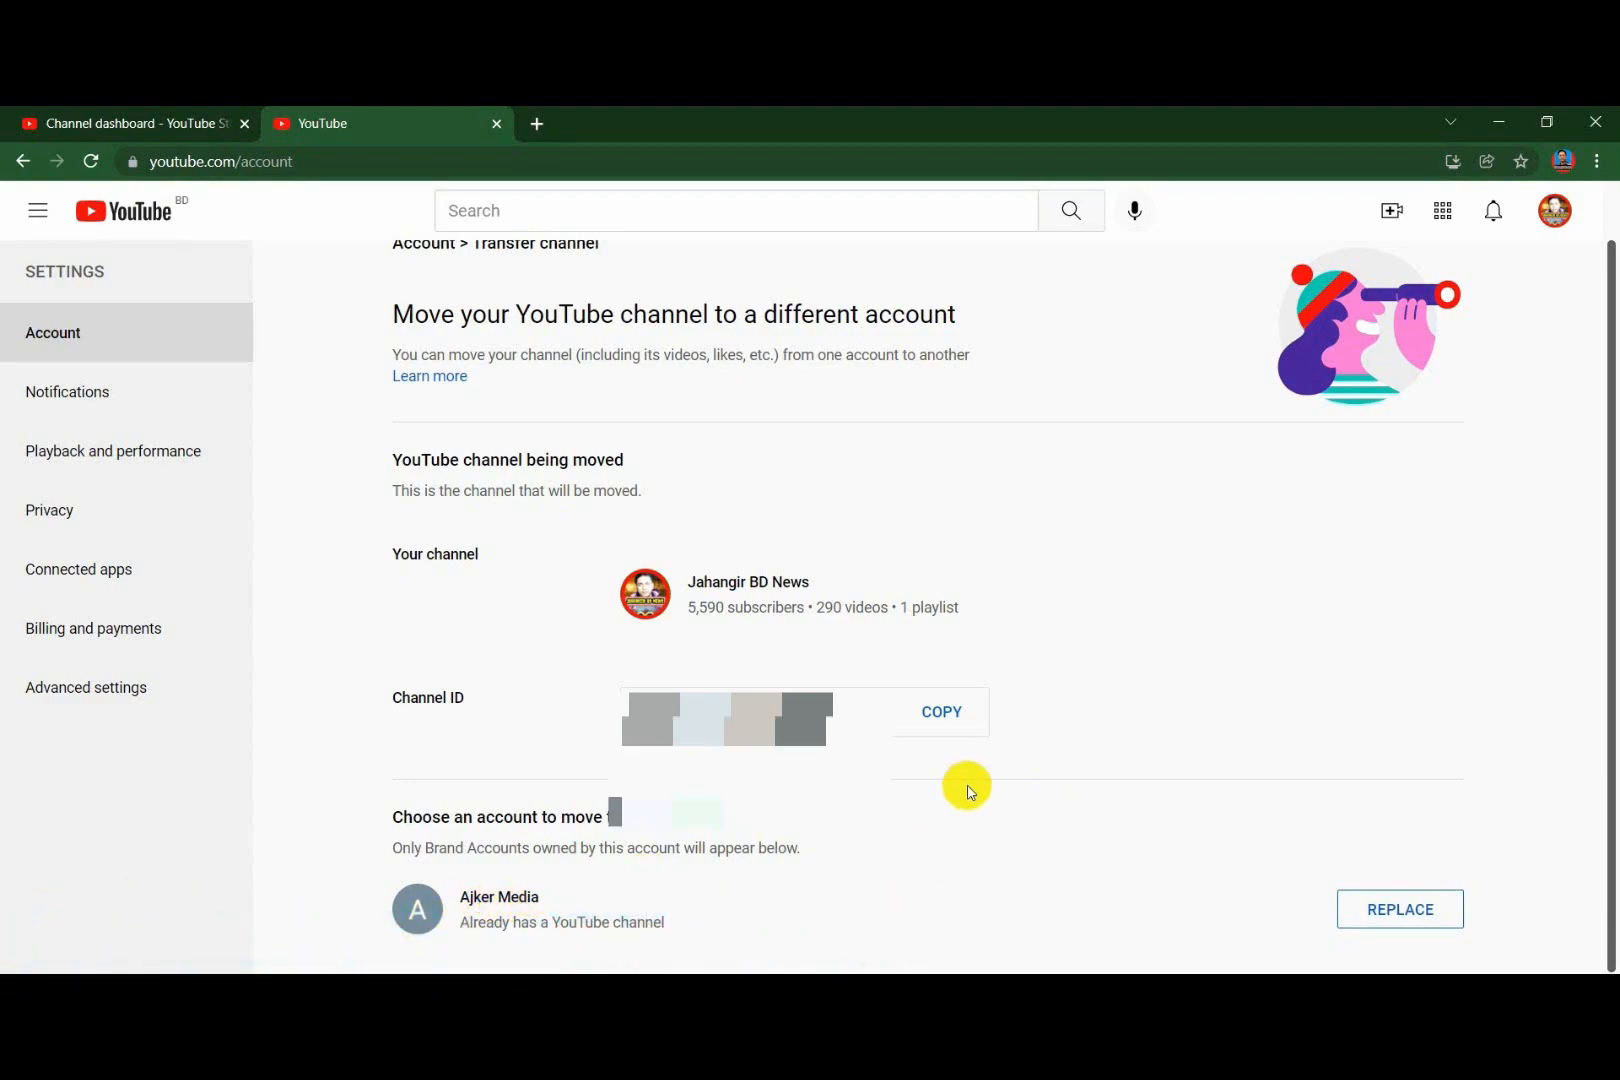
- Reopen YouTube in a fresh tab and switch to the moved BD News channel from the list of all channels
{"action": "scroll", "coordinate": [970, 792], "scroll_direction": "up", "scroll_amount": 1}
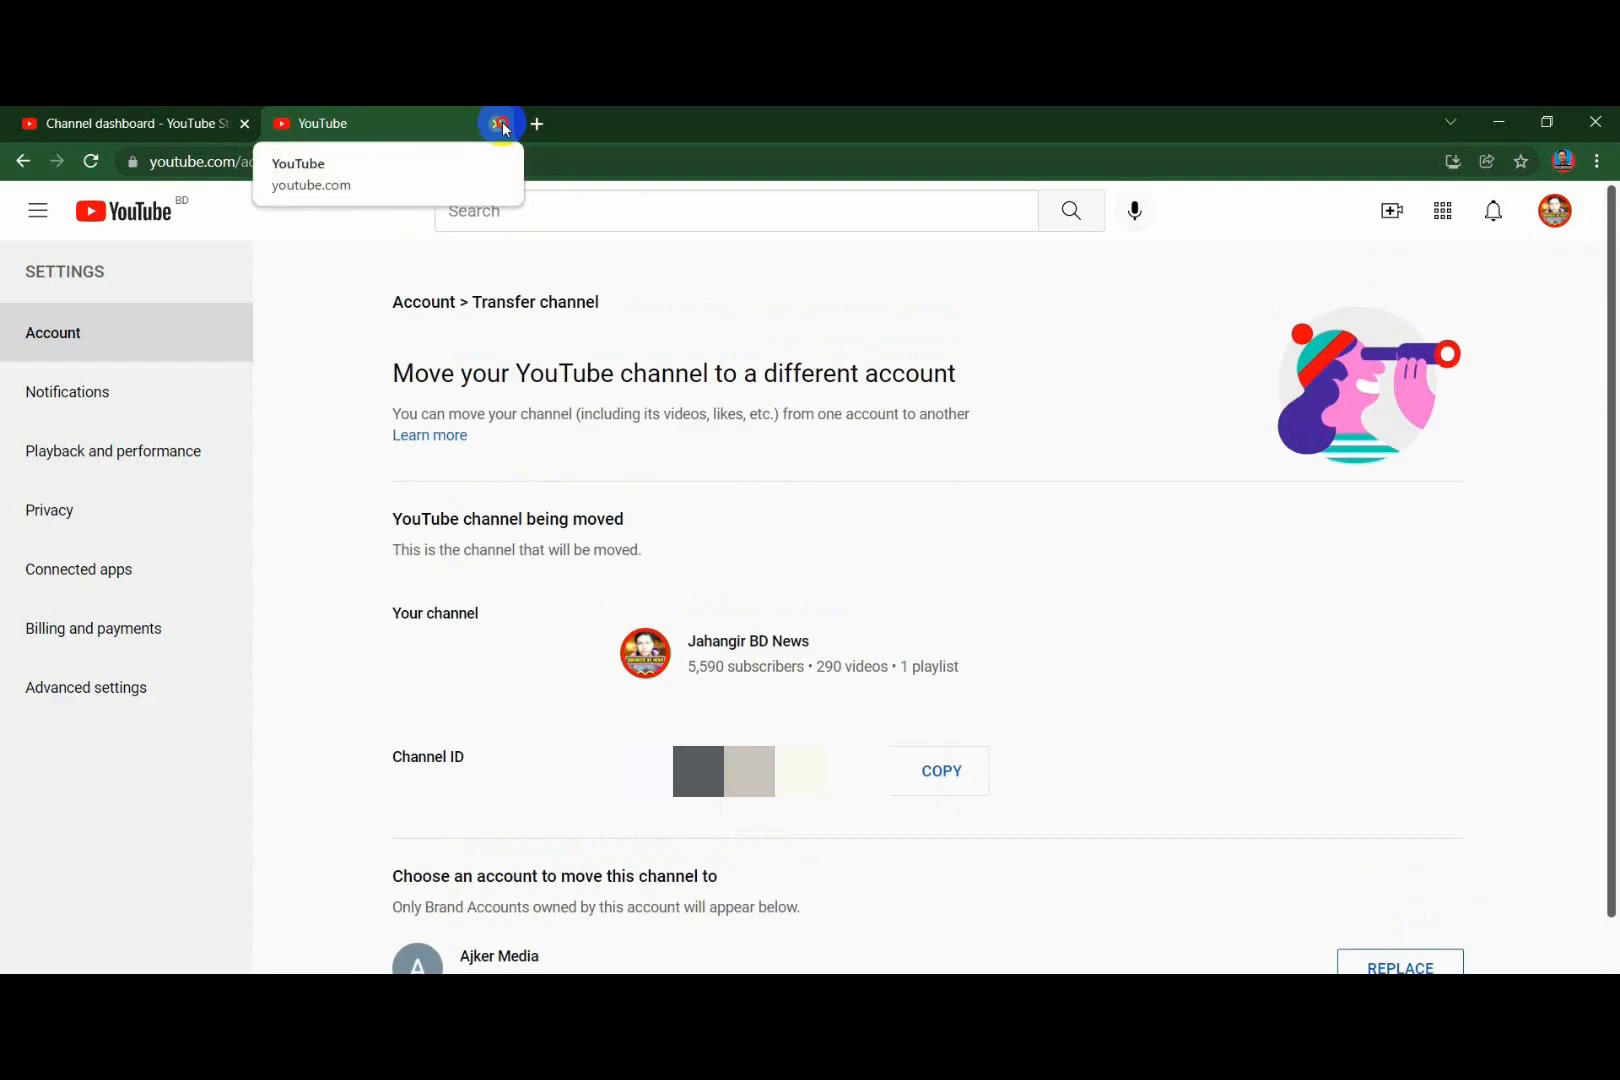
{"action": "left_click", "coordinate": [502, 126]}
{"action": "left_click", "coordinate": [284, 126]}
{"action": "left_click", "coordinate": [245, 123]}
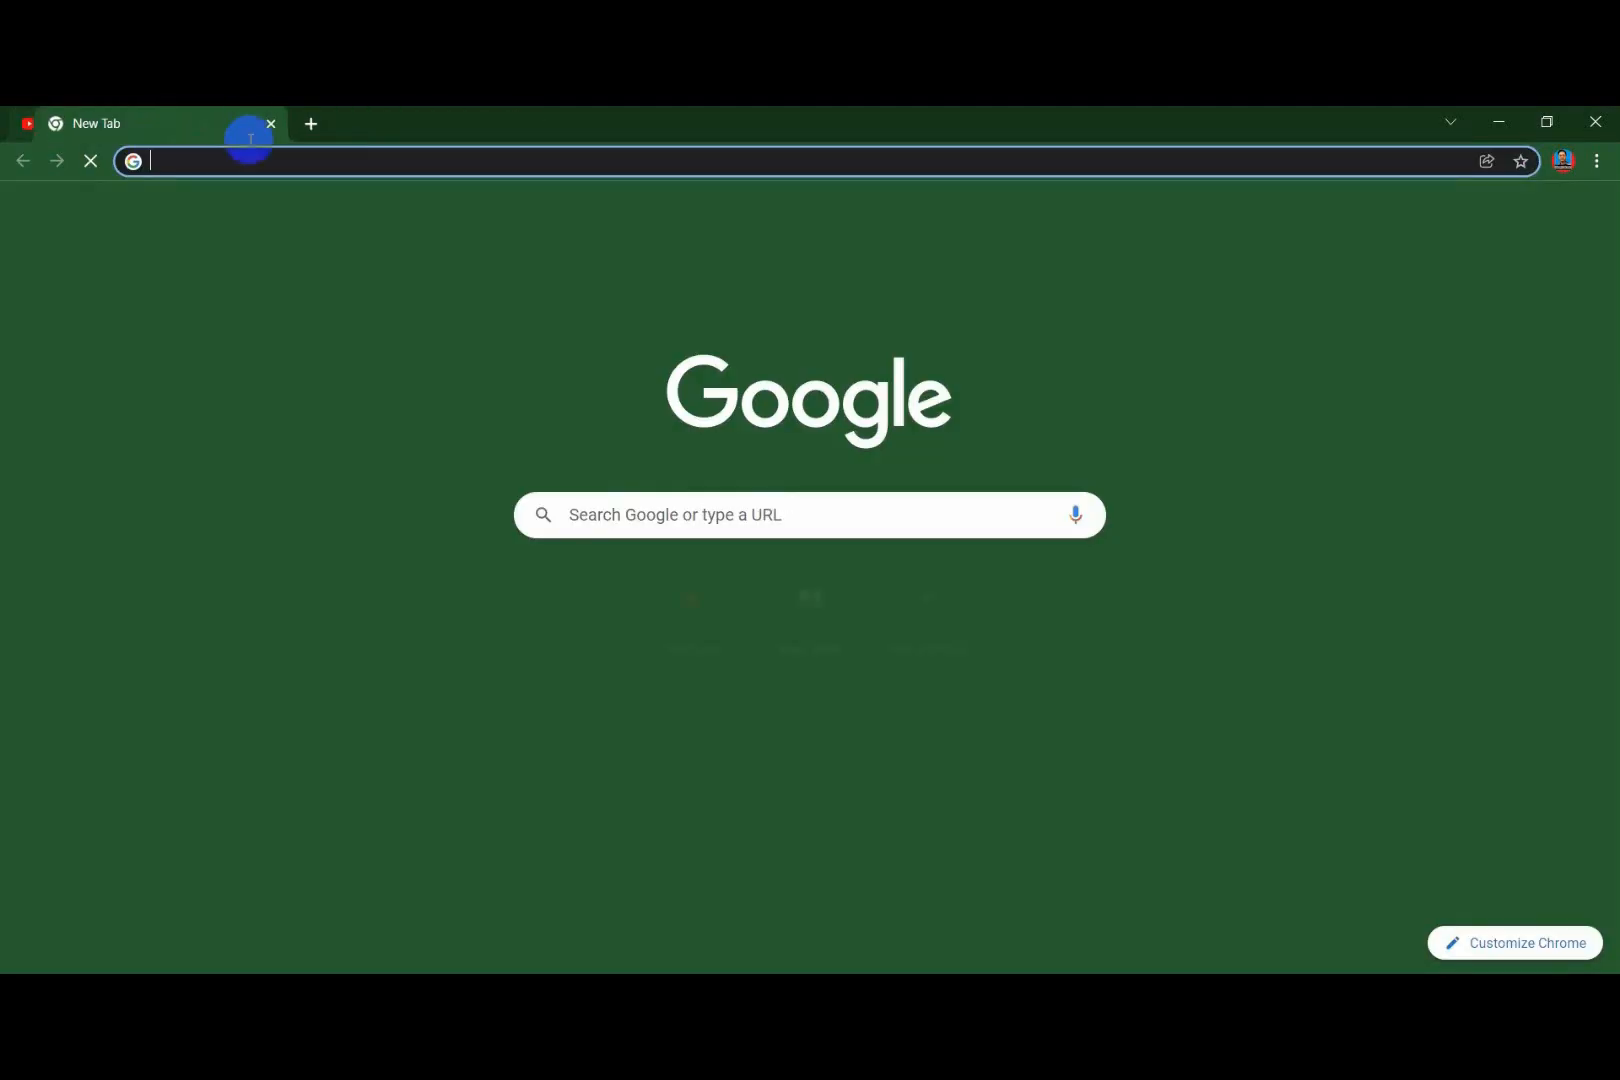
{"action": "left_click", "coordinate": [700, 603]}
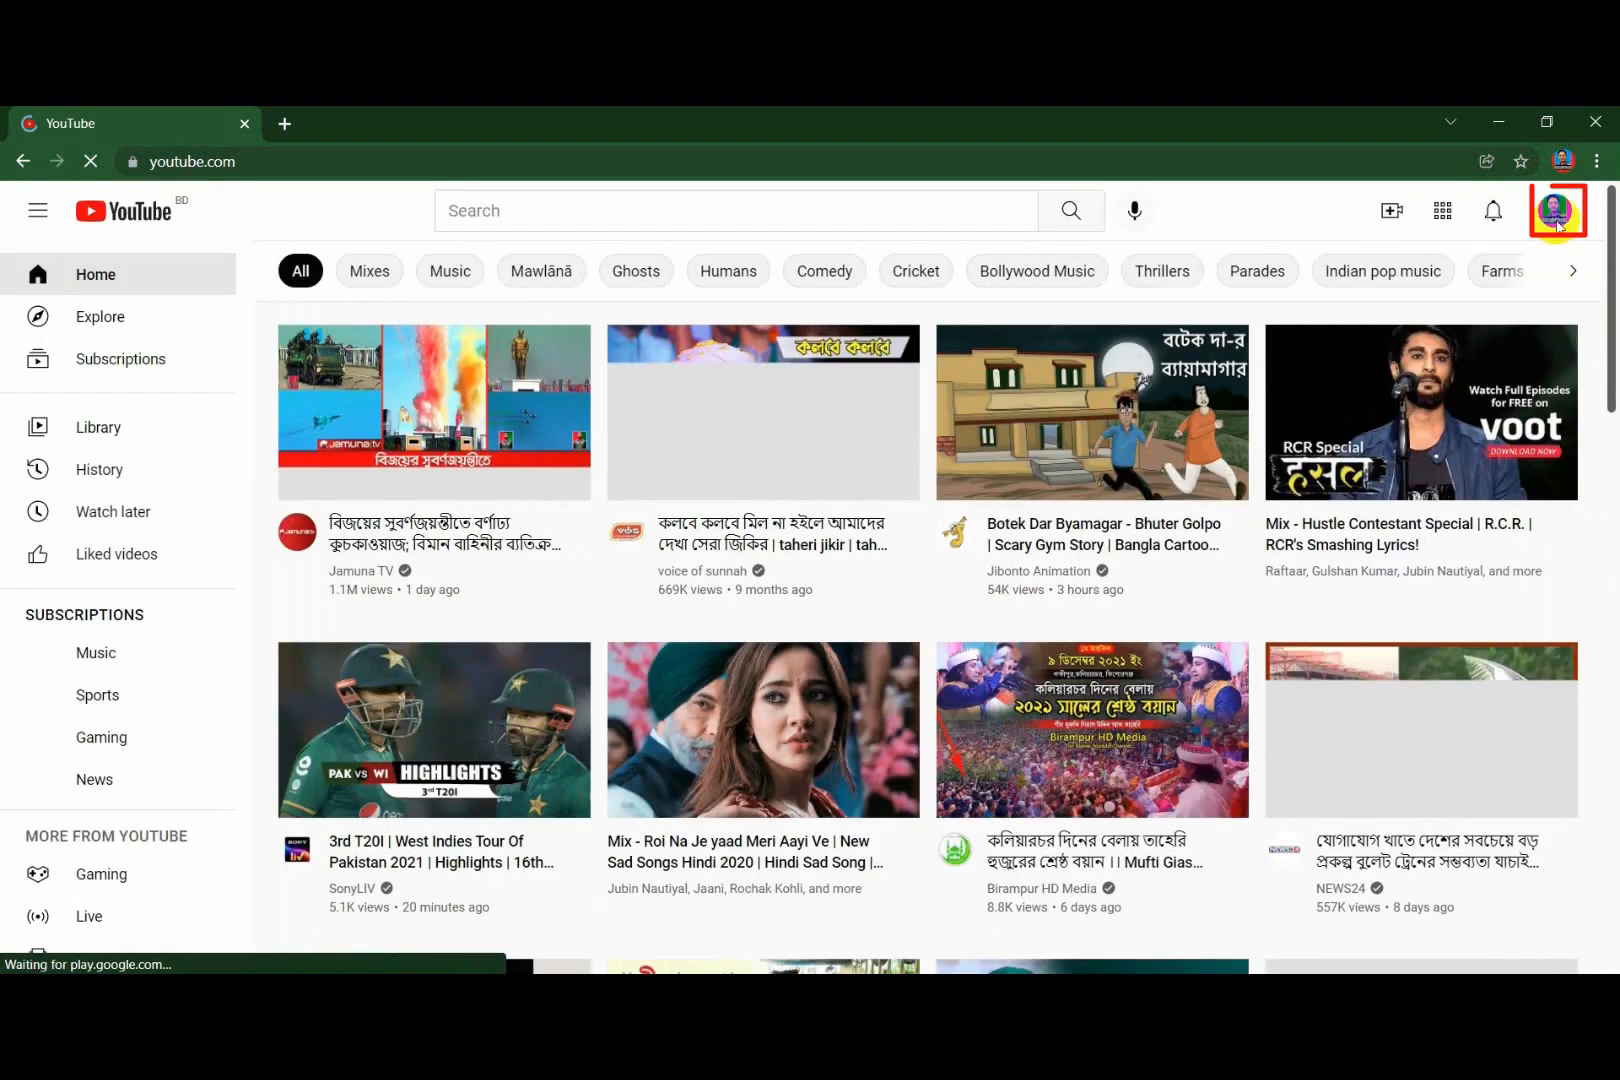
{"action": "left_click", "coordinate": [1554, 211]}
{"action": "left_click", "coordinate": [1470, 462]}
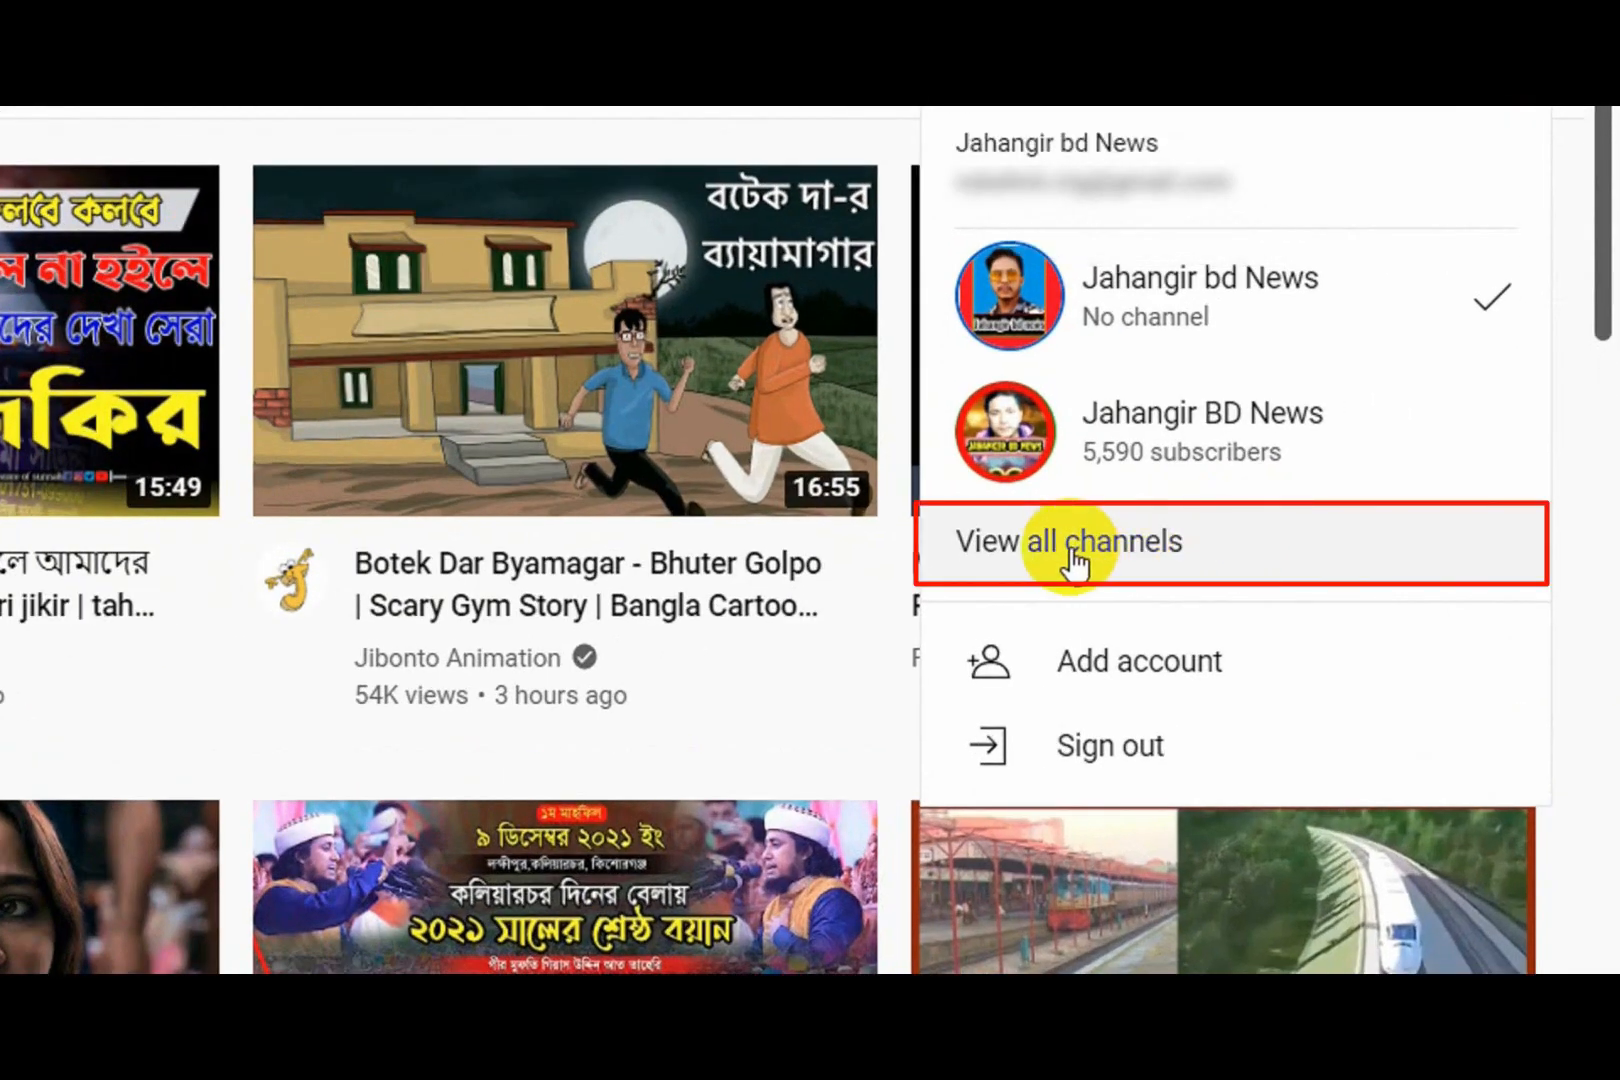
{"action": "left_click", "coordinate": [1350, 516]}
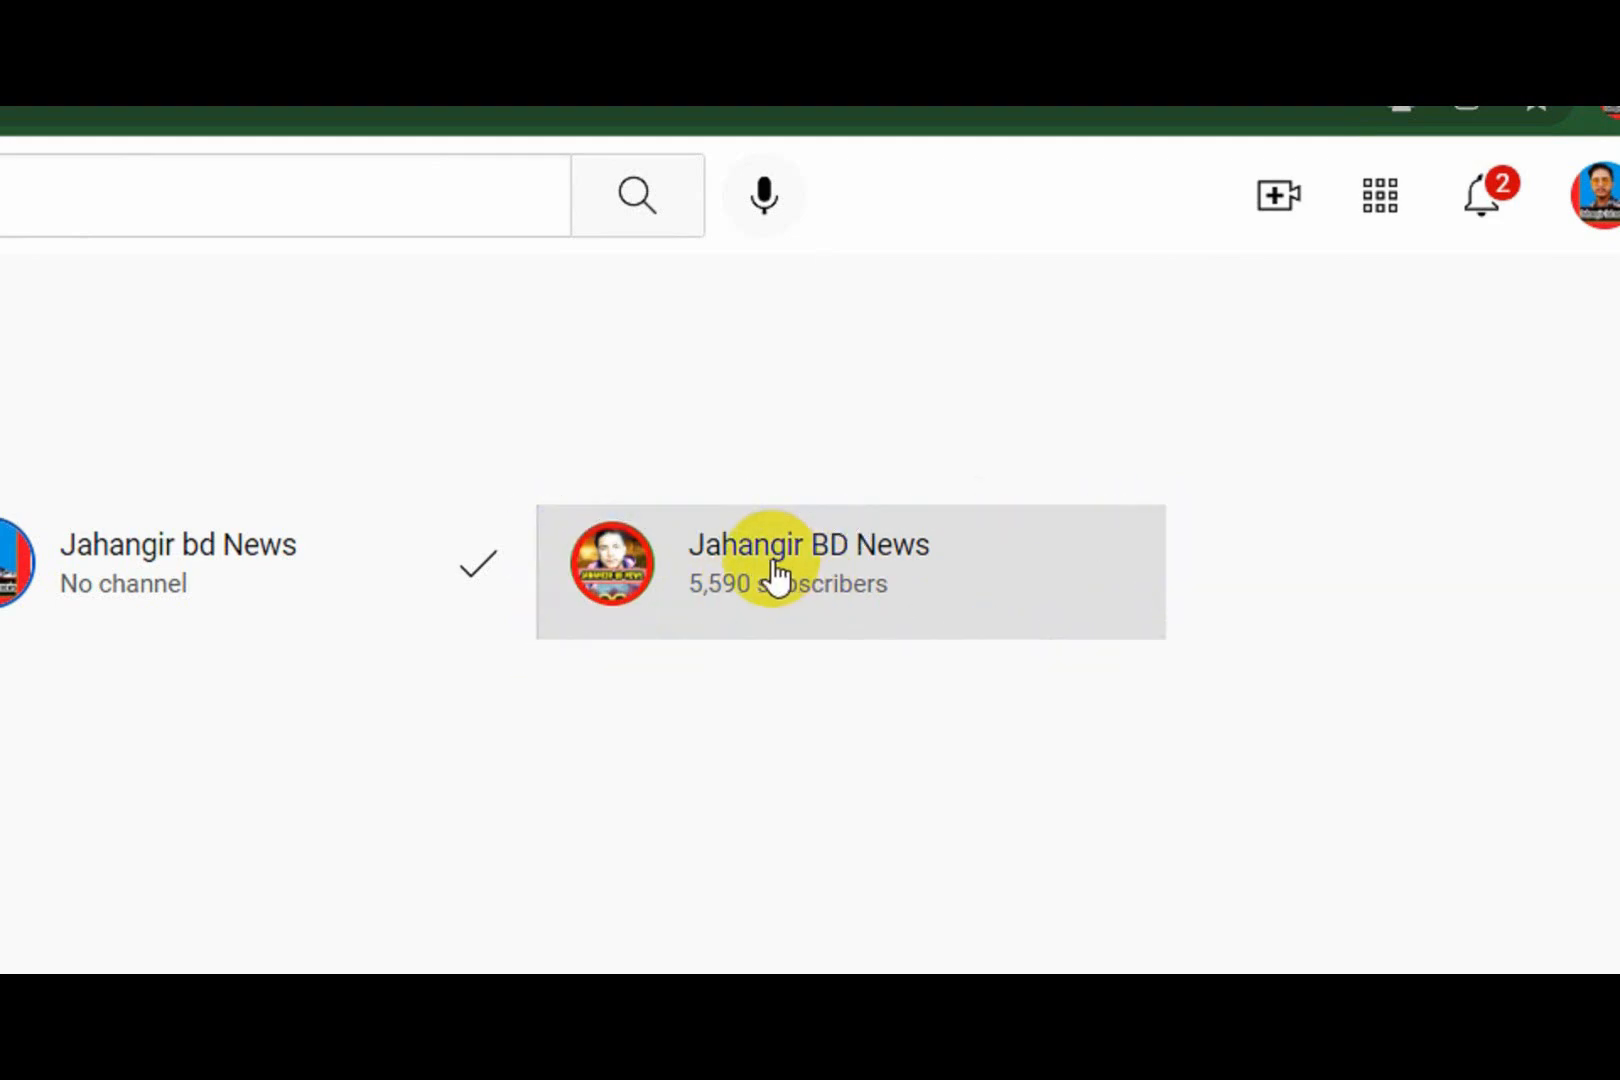
{"action": "left_click", "coordinate": [1141, 402]}
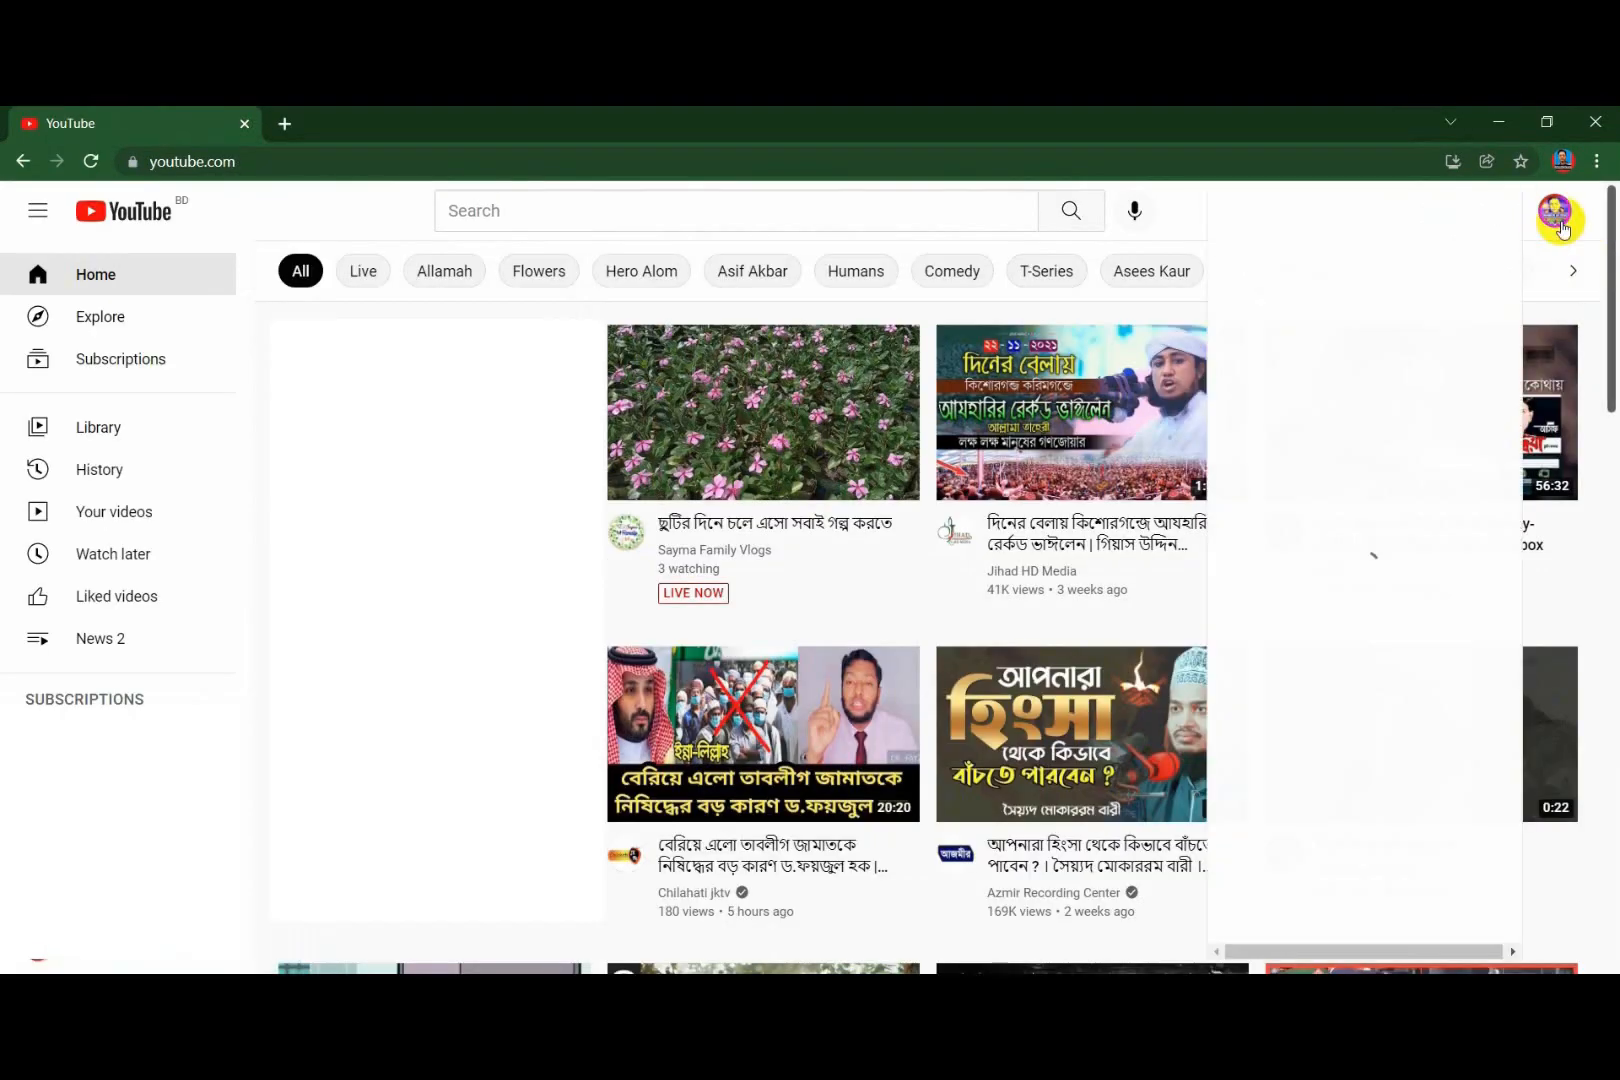
- Open YouTube Studio for the moved channel and dismiss the welcome and dark theme notices
{"action": "left_click", "coordinate": [1558, 220]}
{"action": "left_click", "coordinate": [1370, 447]}
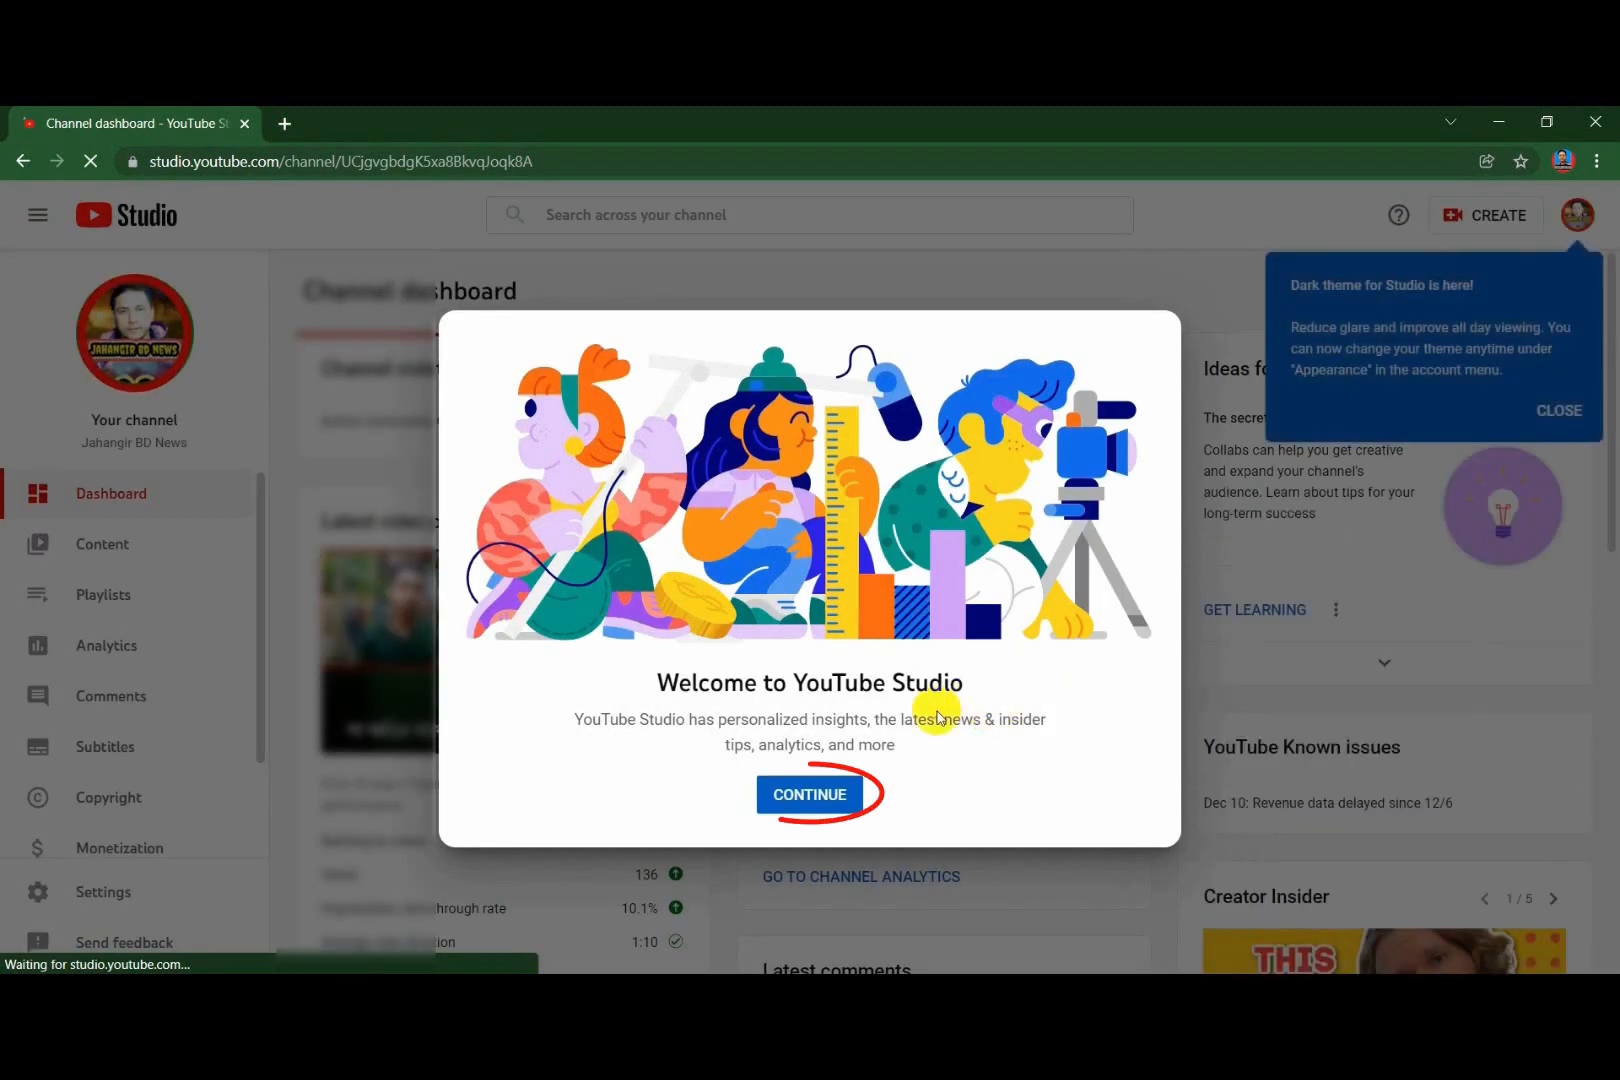
{"action": "left_click", "coordinate": [822, 805]}
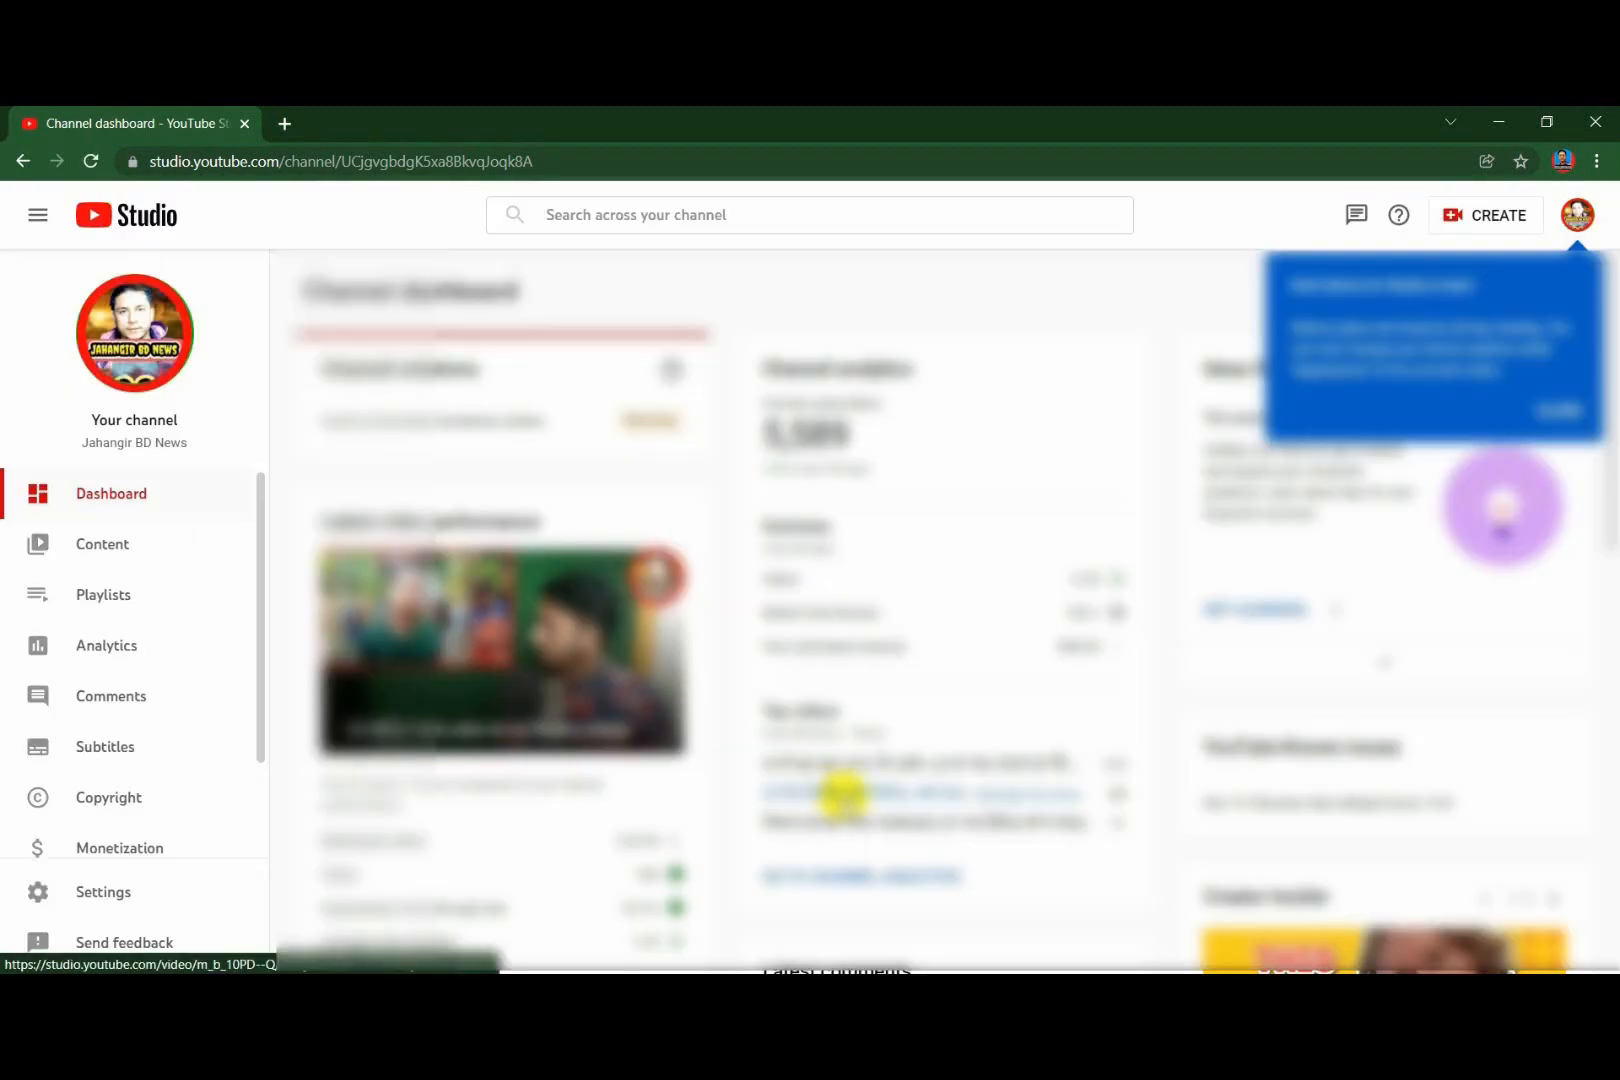
{"action": "left_click", "coordinate": [1562, 410]}
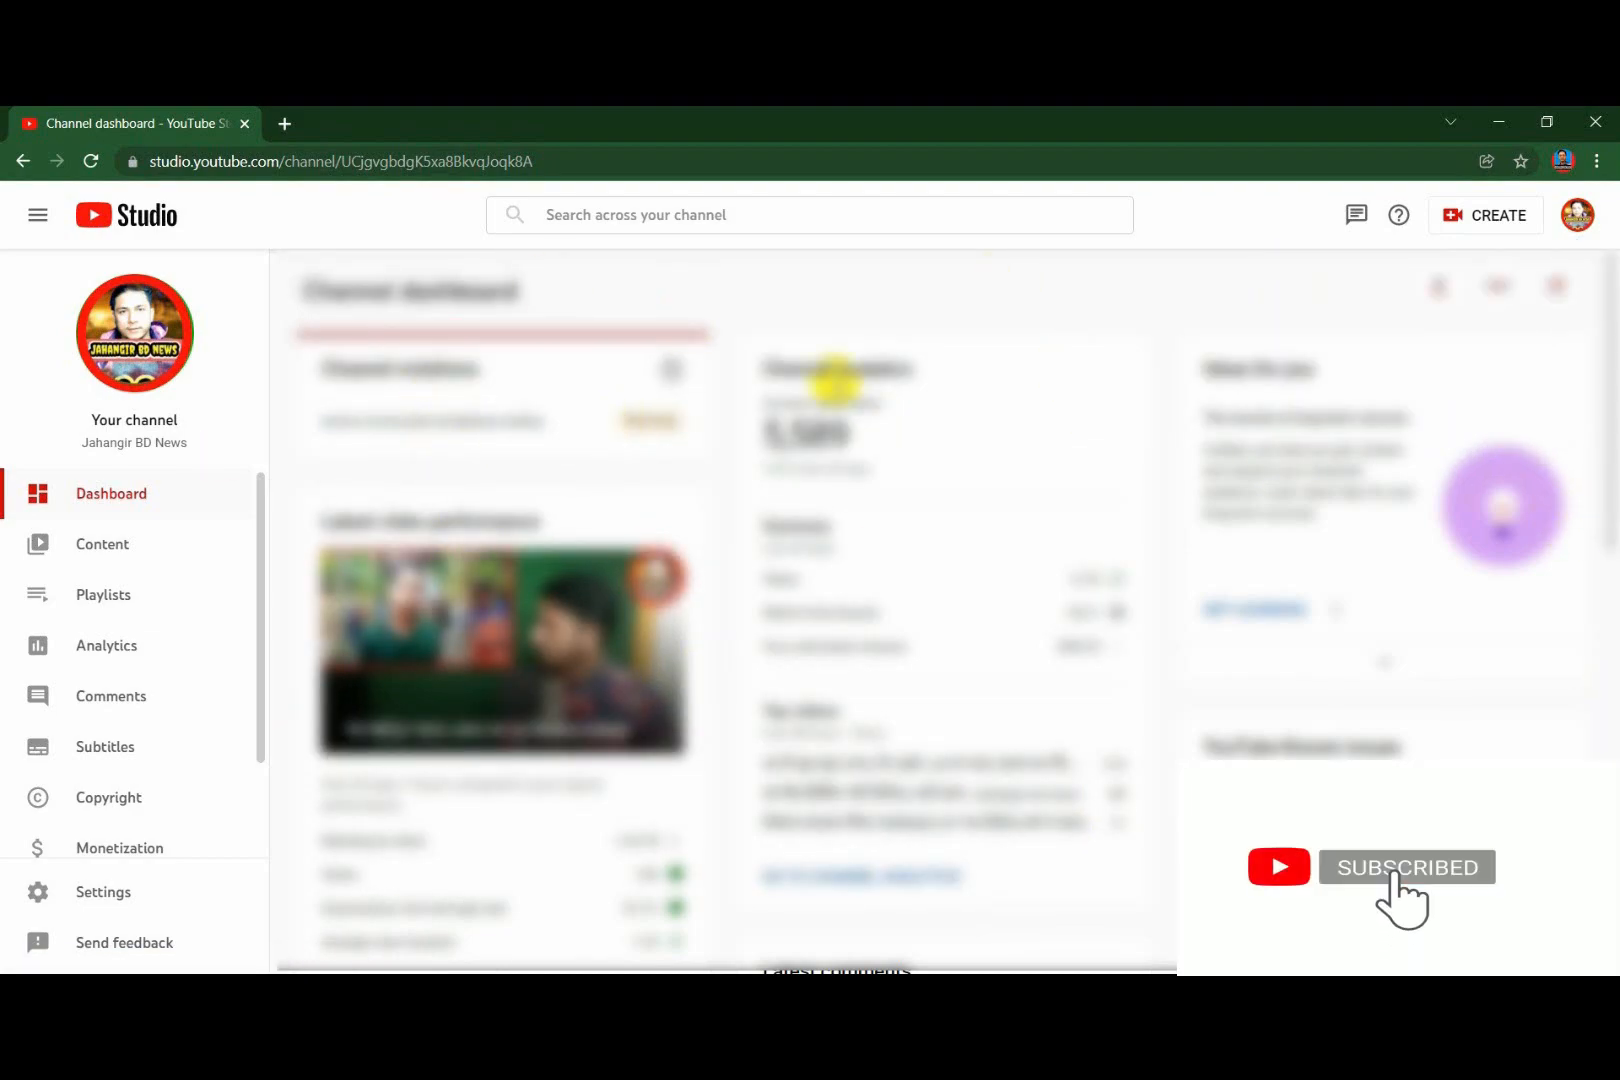
- Look through the Studio sections available for the moved channel and open its Monetization page
{"action": "scroll", "coordinate": [718, 416], "scroll_direction": "down", "scroll_amount": 2}
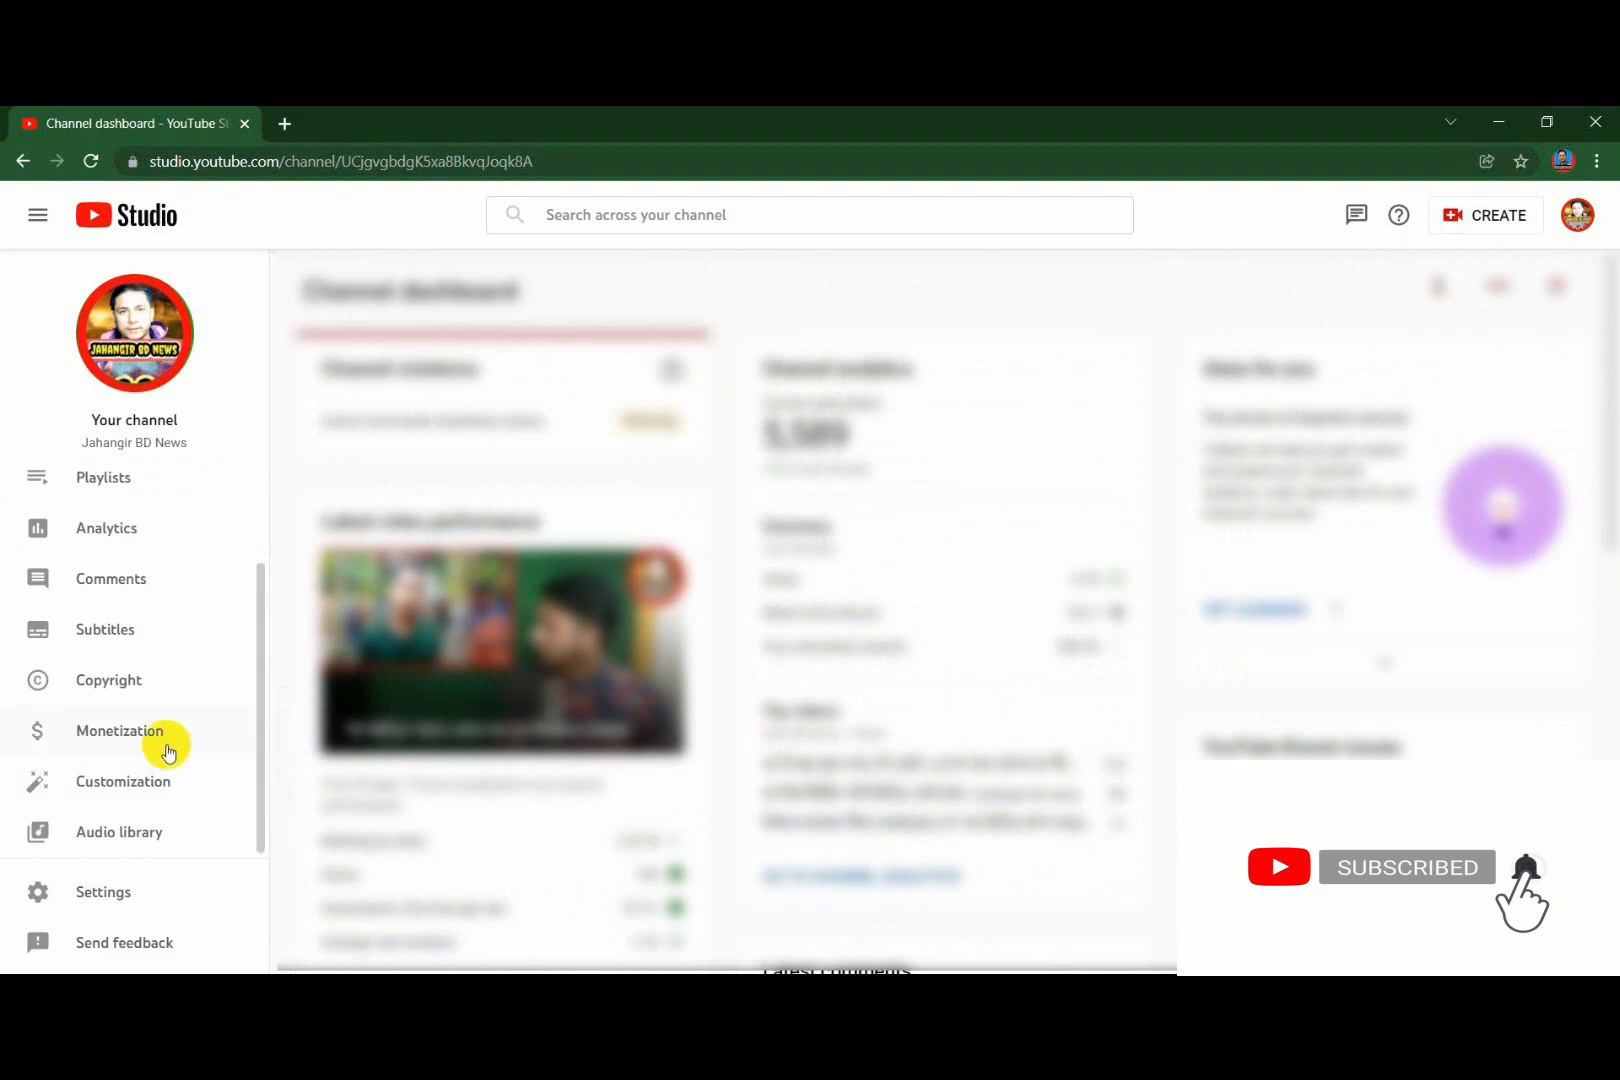
{"action": "scroll", "coordinate": [163, 744], "scroll_direction": "up", "scroll_amount": 1}
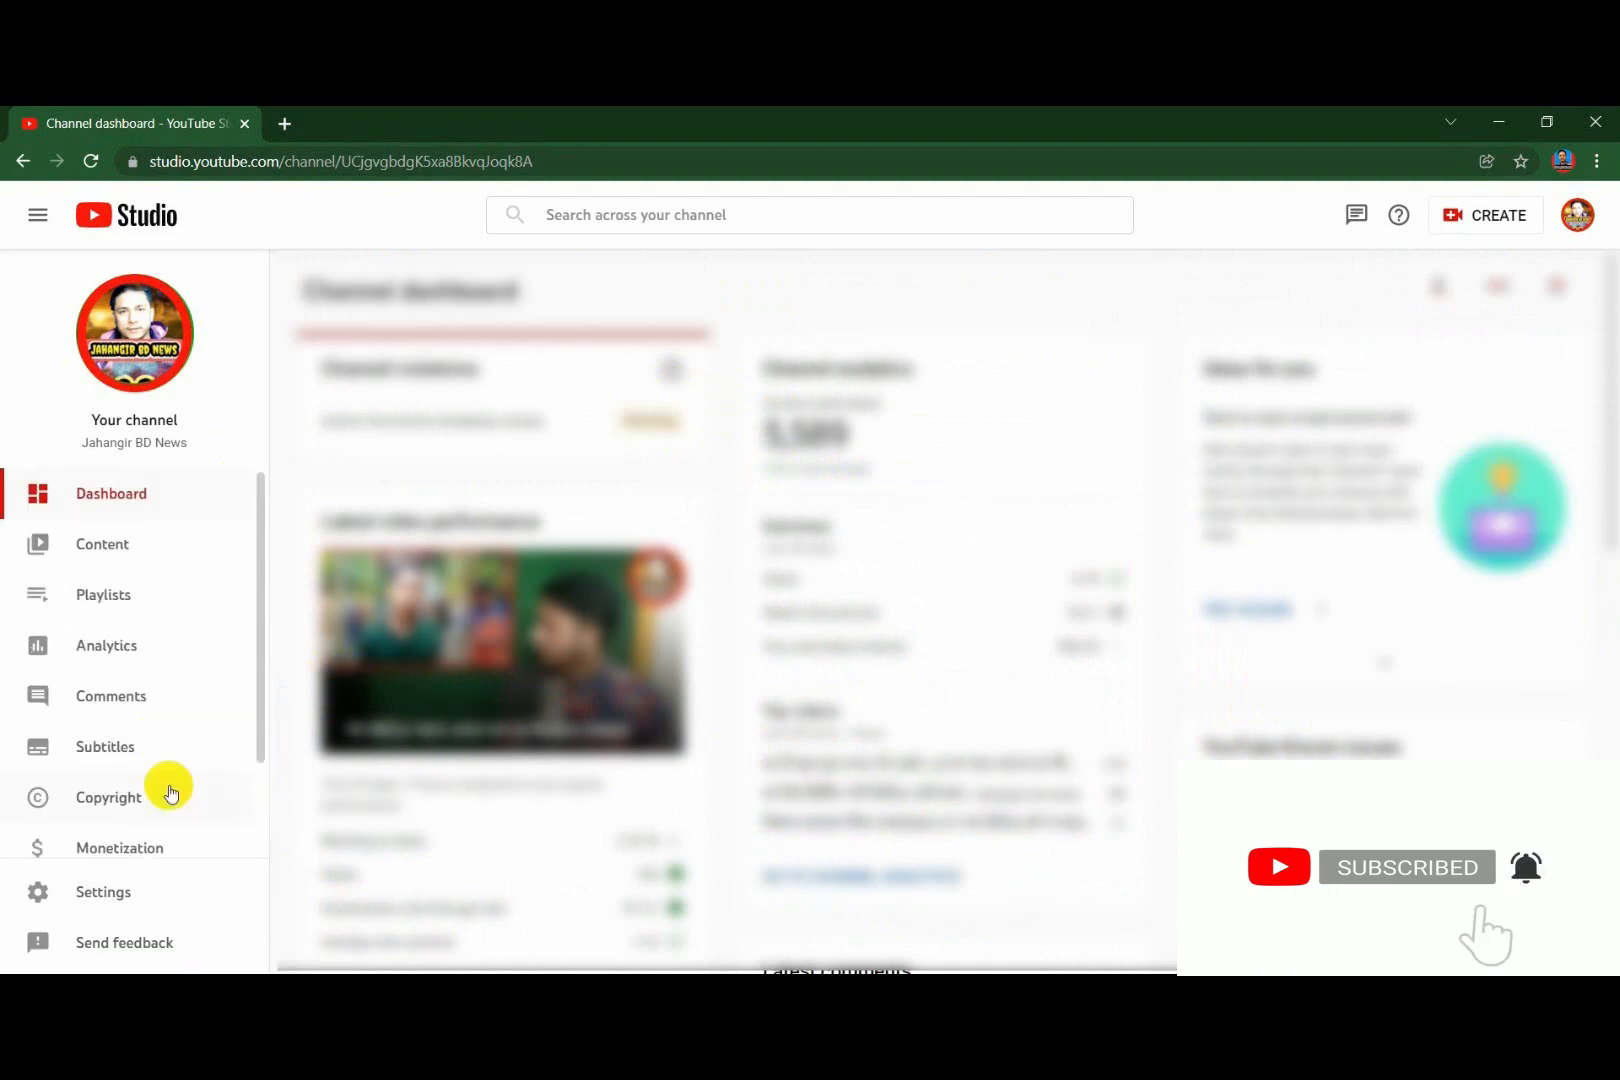
{"action": "scroll", "coordinate": [163, 788], "scroll_direction": "down", "scroll_amount": 1}
{"action": "left_click", "coordinate": [112, 735]}
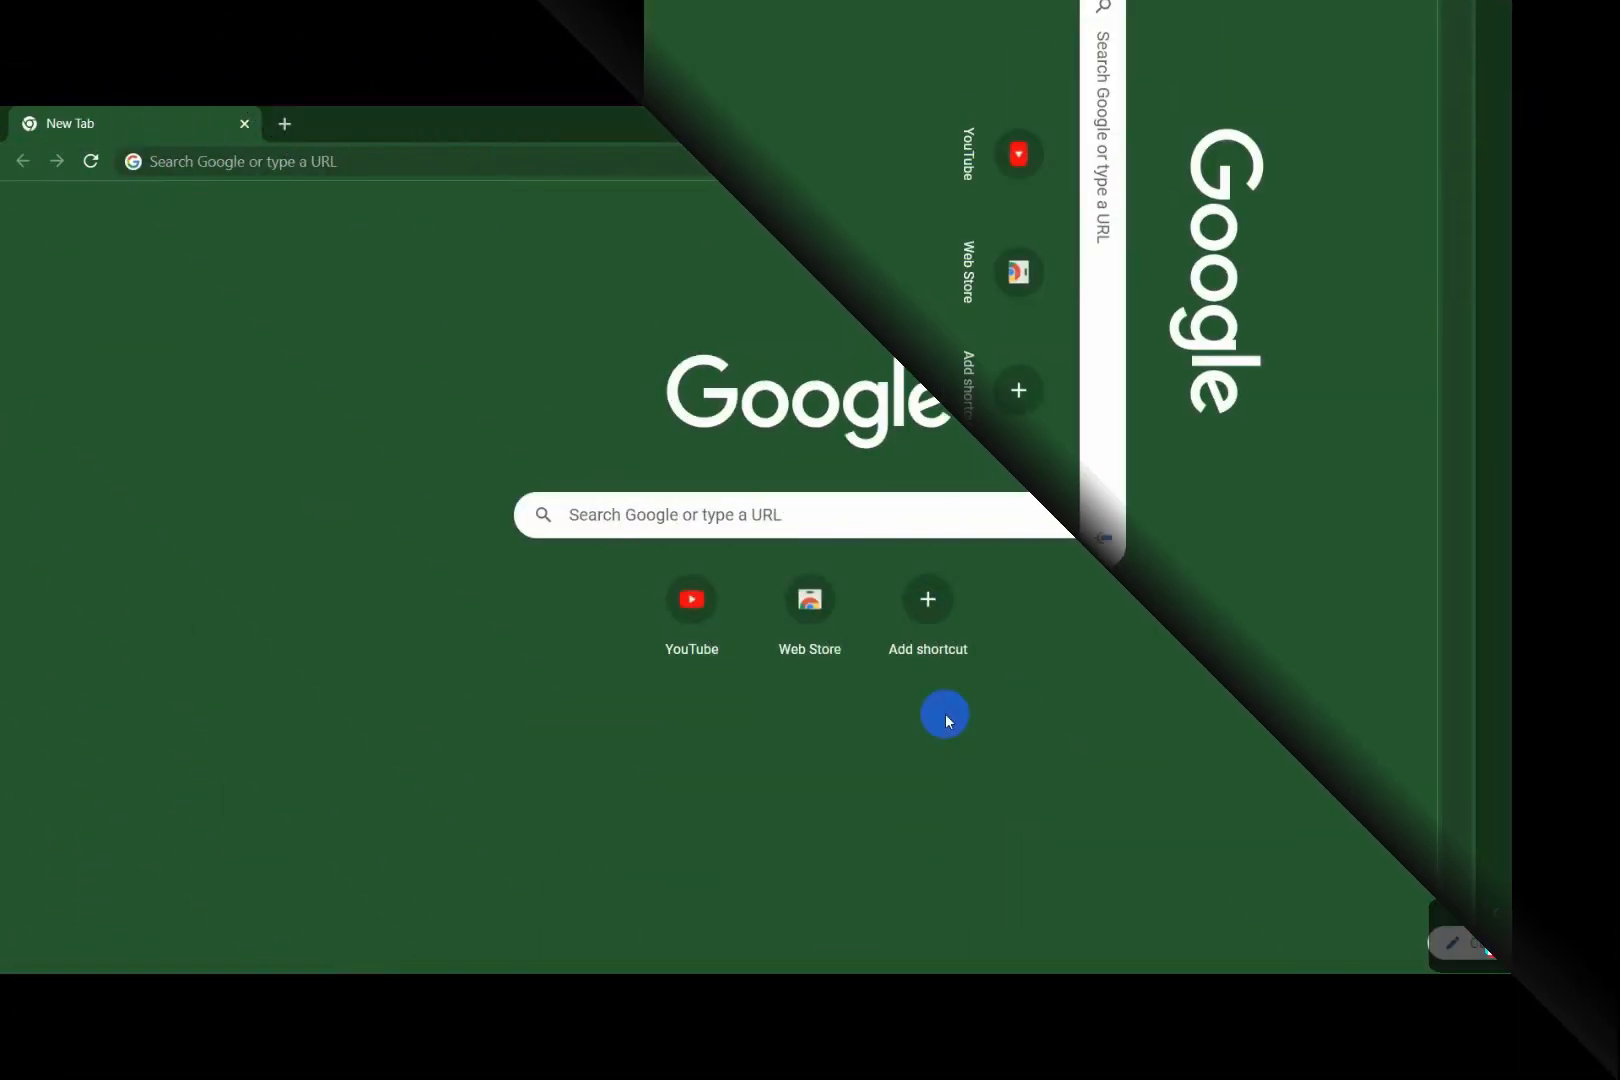
- Open the moved channel's public page on YouTube and look through its Videos and About sections
{"action": "left_click", "coordinate": [692, 600]}
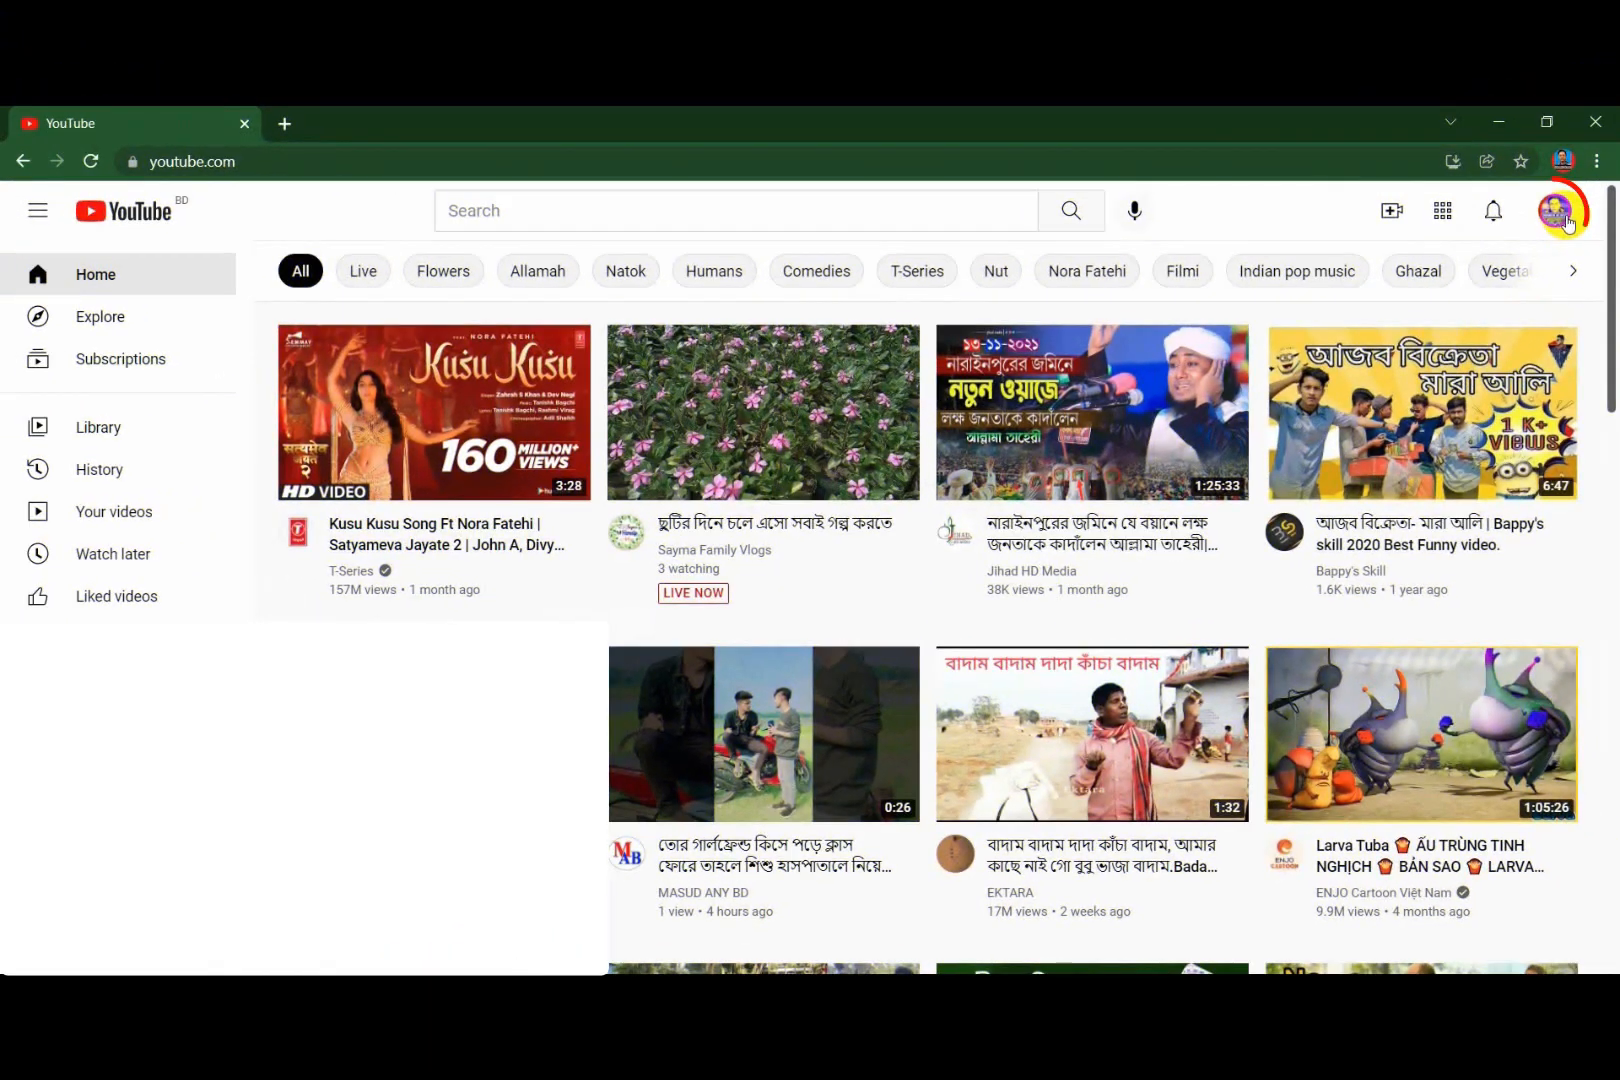
{"action": "left_click", "coordinate": [1556, 213]}
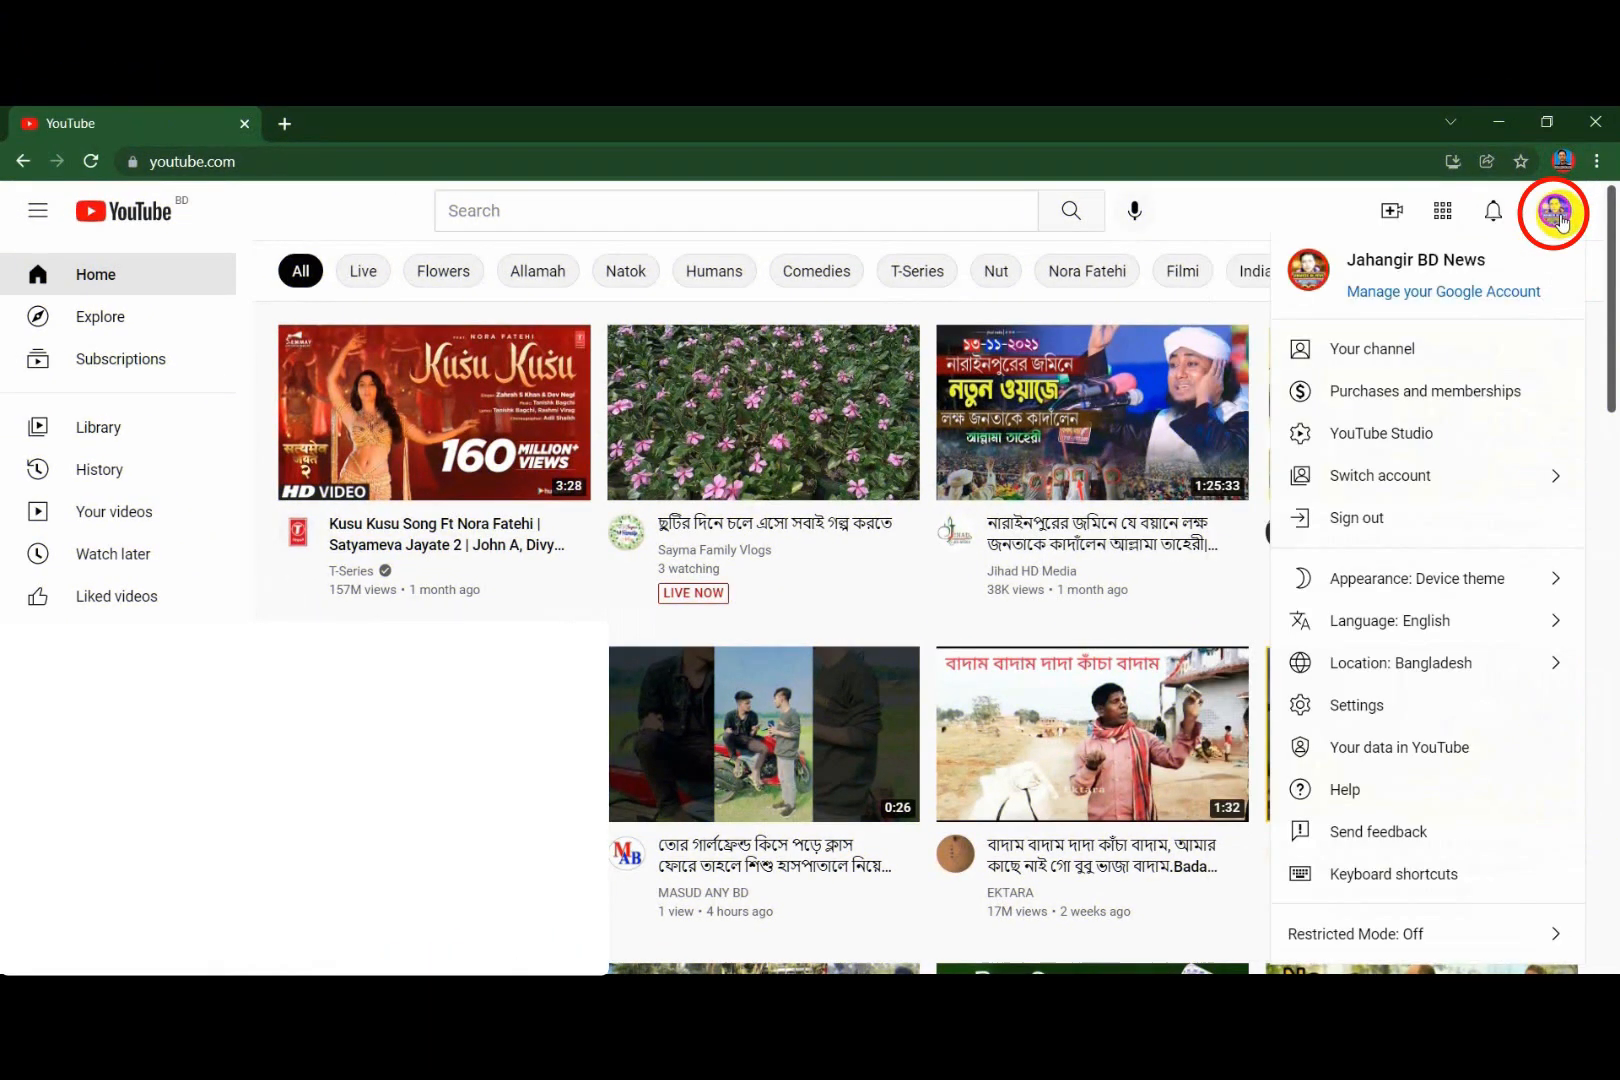
{"action": "left_click", "coordinate": [1366, 357]}
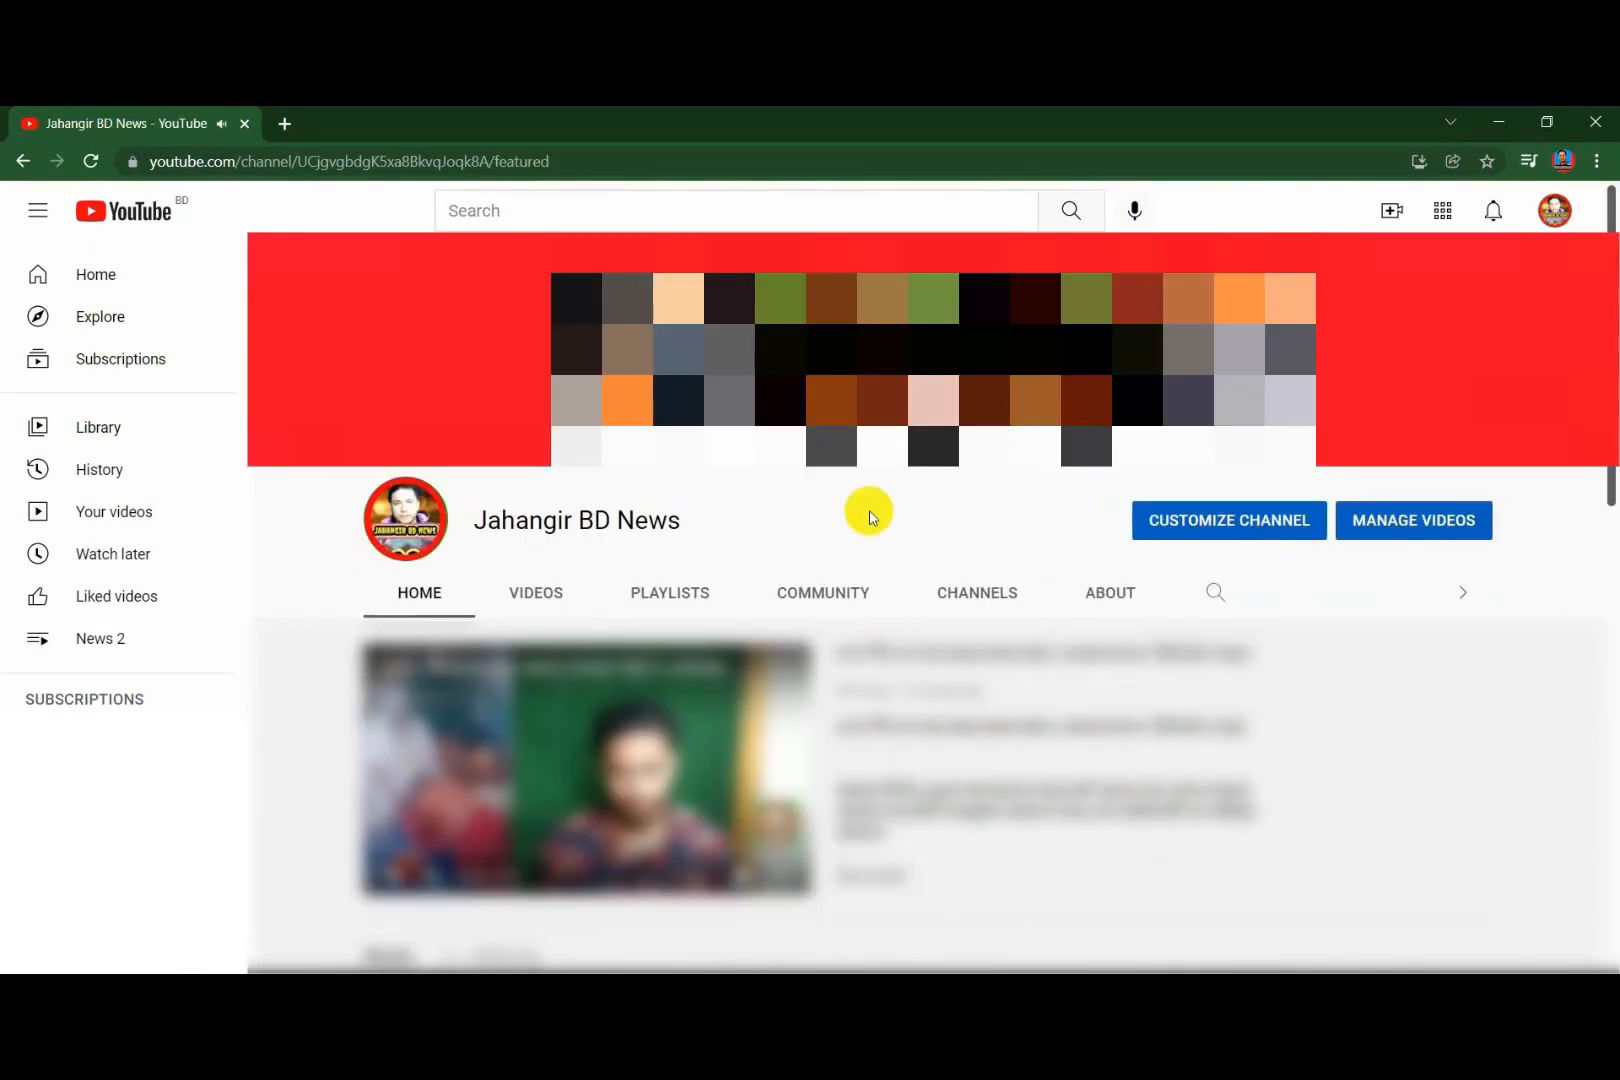
{"action": "left_click", "coordinate": [530, 605]}
{"action": "scroll", "coordinate": [877, 638], "scroll_direction": "down", "scroll_amount": 3}
{"action": "scroll", "coordinate": [877, 640], "scroll_direction": "up", "scroll_amount": 3}
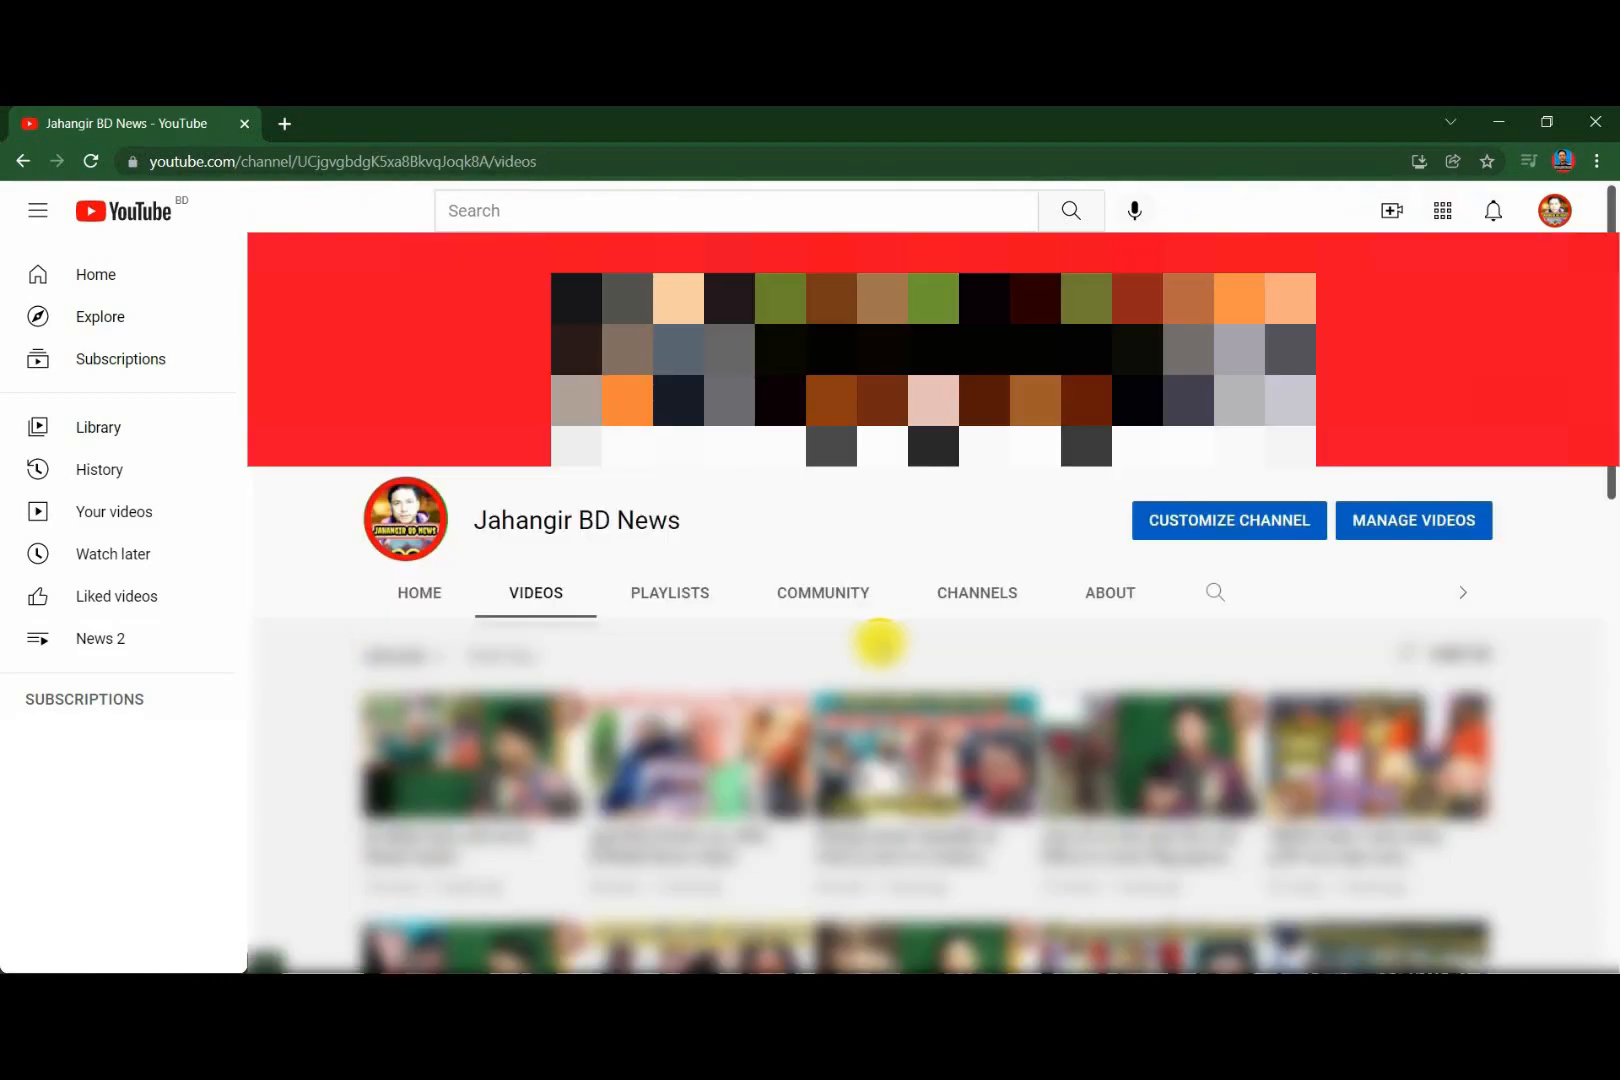
{"action": "left_click", "coordinate": [1112, 588]}
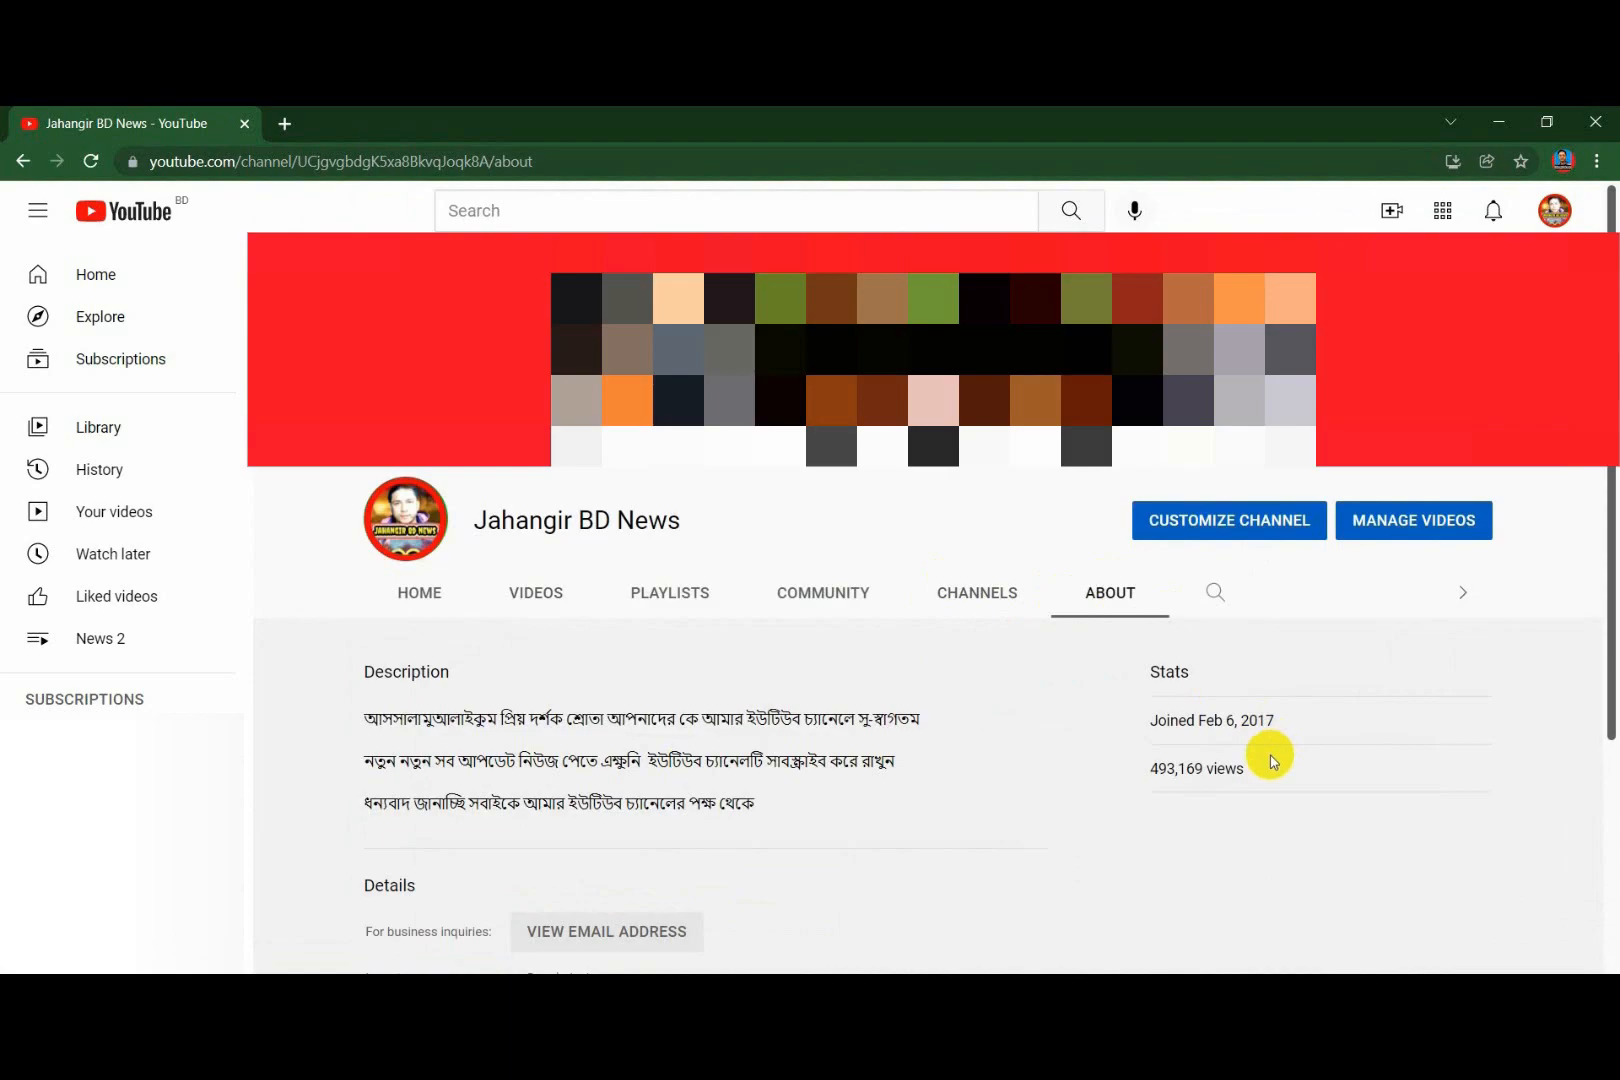